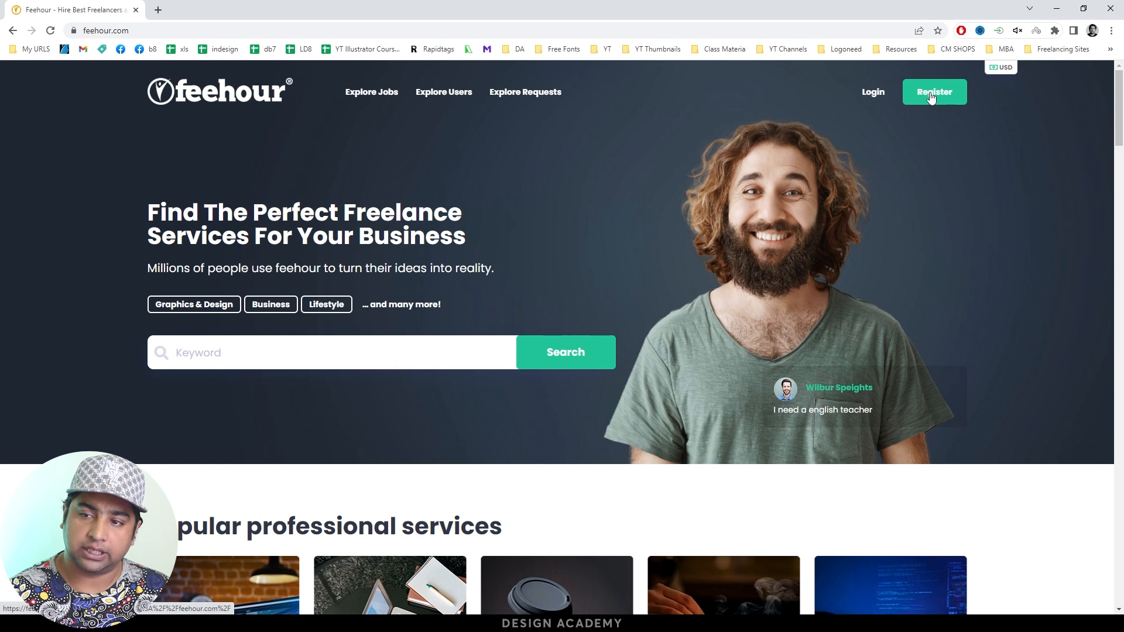
Step: Open the Feehour registration form and enter the username, email address and account password, including its confirmation
{"action": "left_click", "coordinate": [931, 94]}
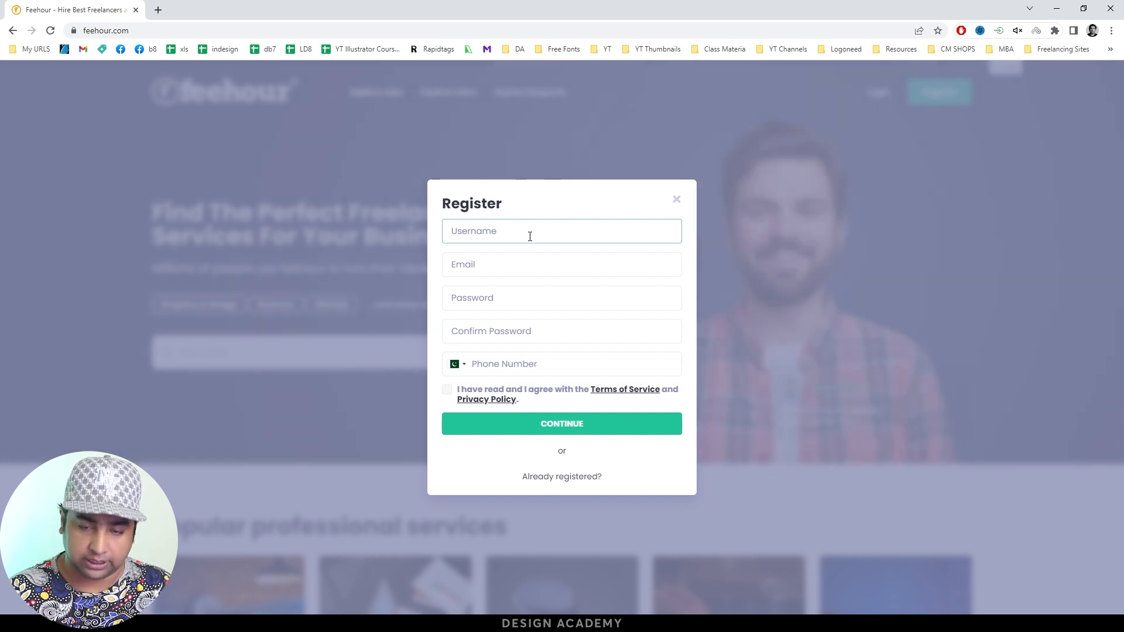
{"action": "type", "text": "arslan"}
{"action": "left_click", "coordinate": [641, 300]}
{"action": "type", "text": "••"}
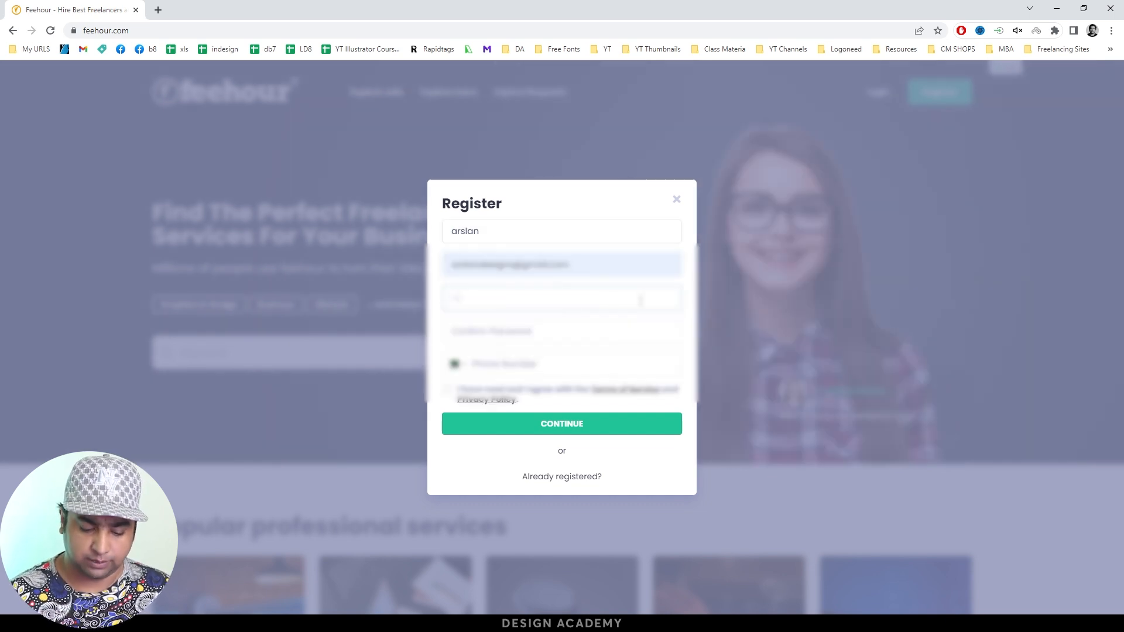
{"action": "key", "text": "Tab"}
{"action": "type", "text": "••••"}
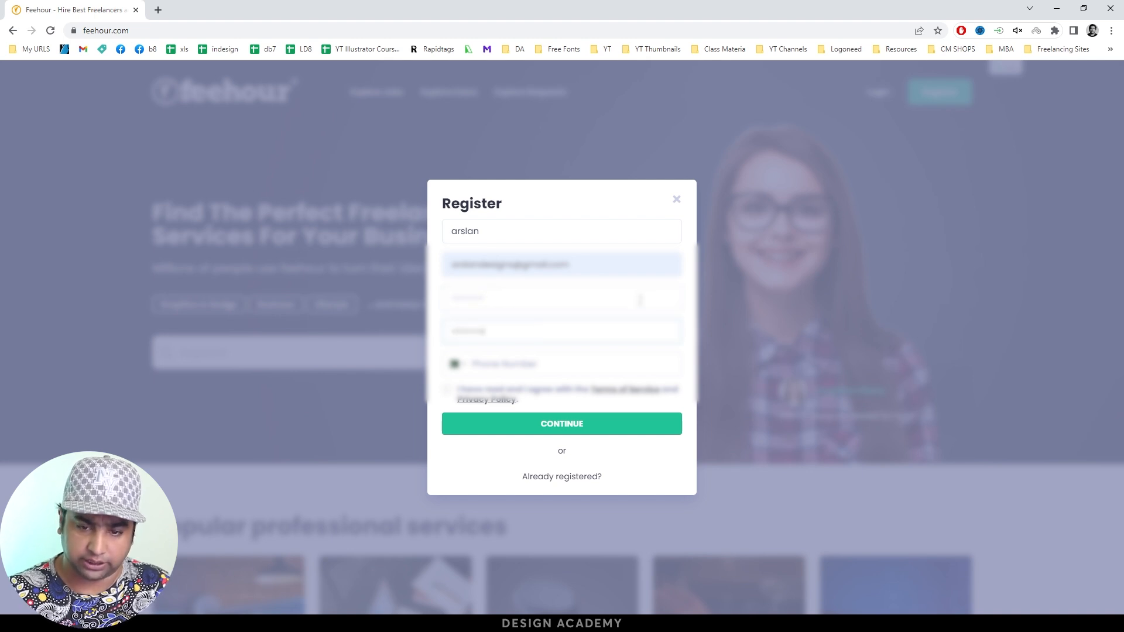
Step: Enter the phone number, accept the Terms of Service and Privacy Policy, and submit the registration
{"action": "left_click", "coordinate": [566, 364]}
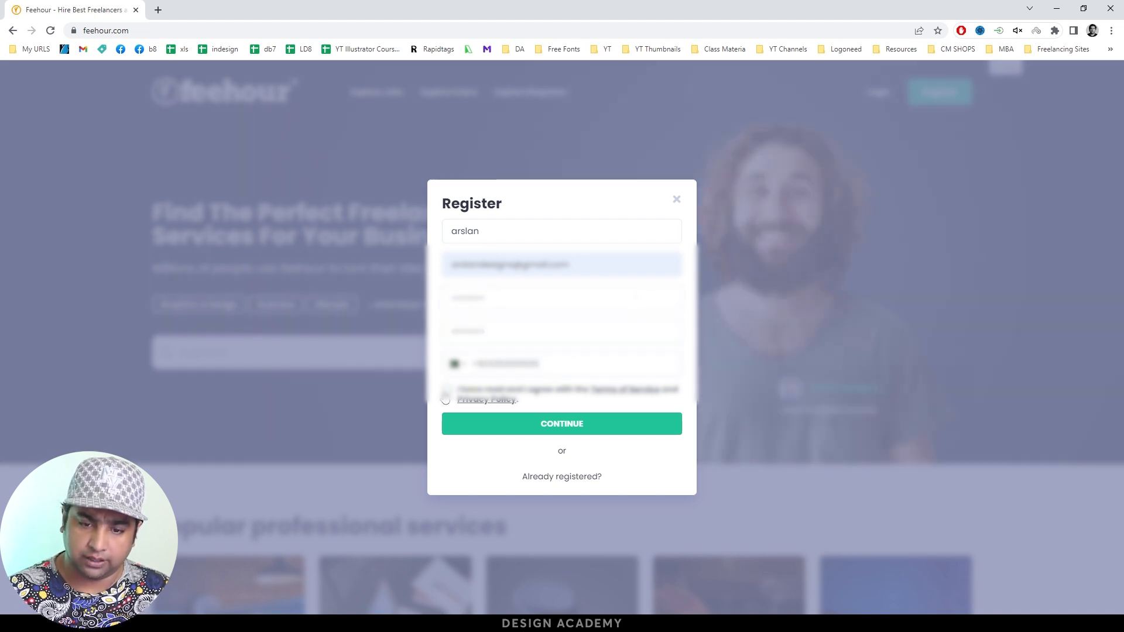
{"action": "left_click", "coordinate": [445, 396]}
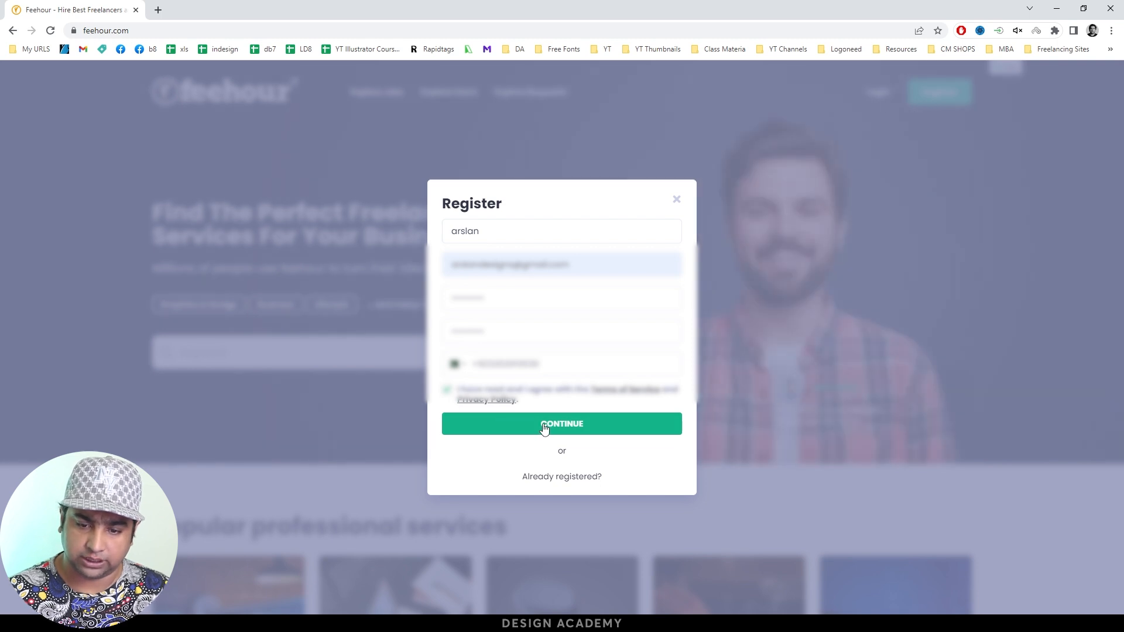
{"action": "left_click", "coordinate": [543, 429]}
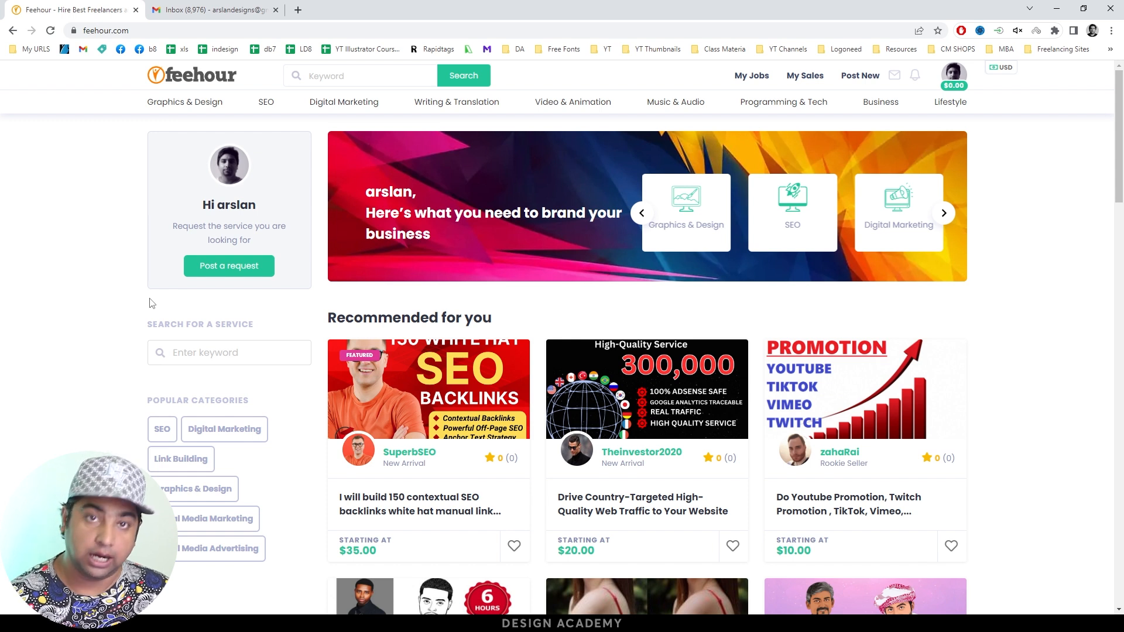
Step: Switch to Gmail, open the "Welcome to Feehour" message and follow its link to verify the email address
{"action": "left_click", "coordinate": [199, 10]}
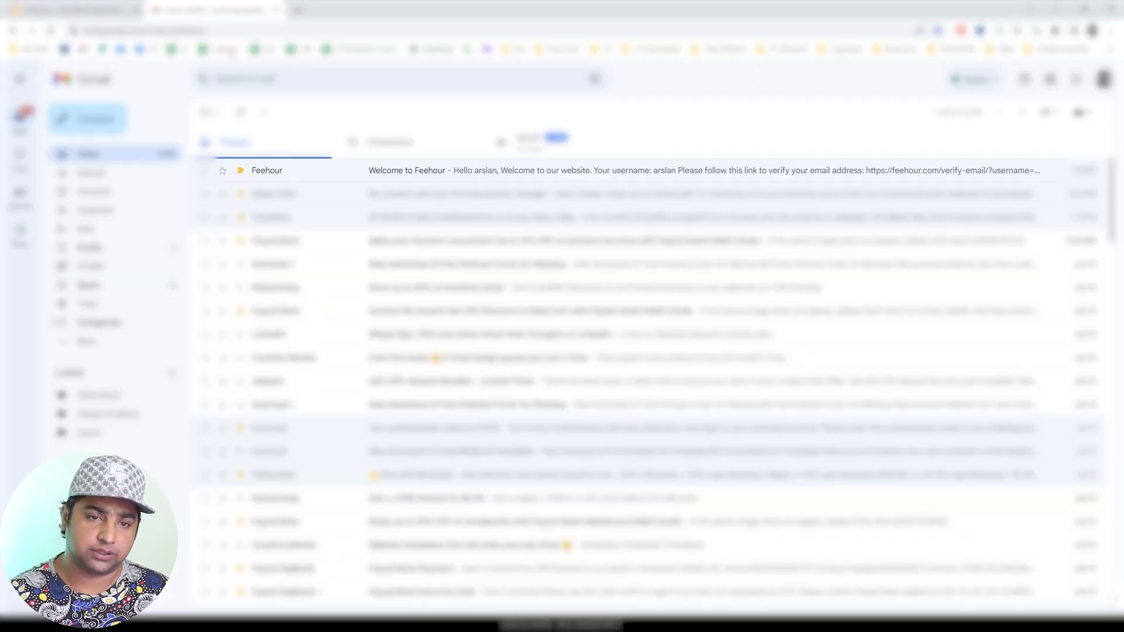
{"action": "left_click", "coordinate": [413, 170]}
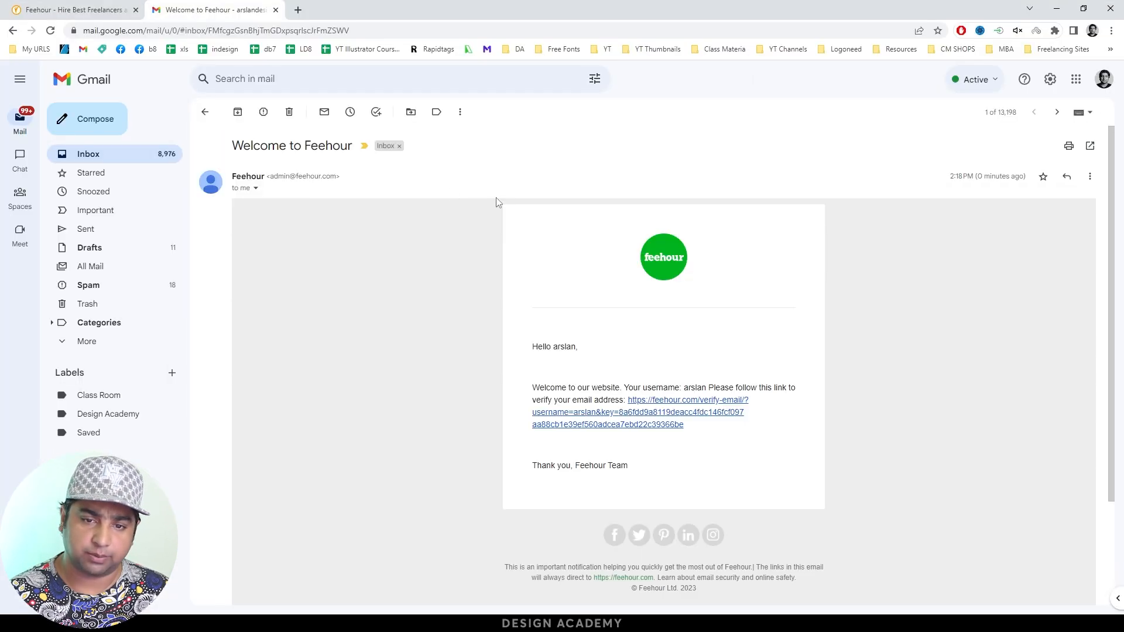
{"action": "left_click", "coordinate": [672, 417]}
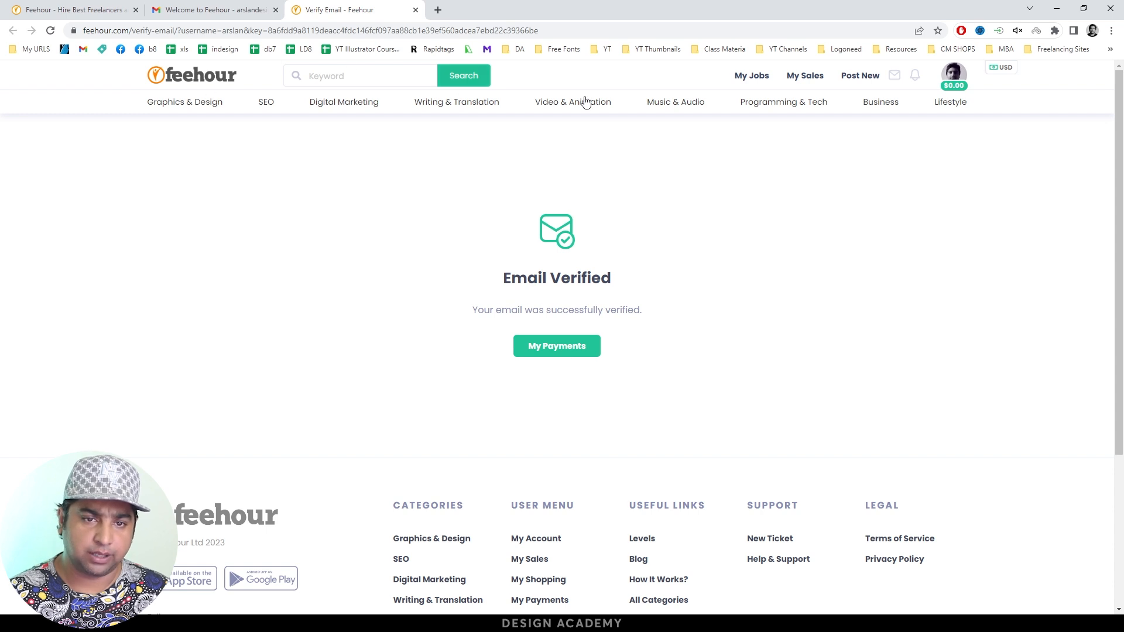
Step: Examine the account's sales page with its order categories and performance rates, and open the account's jobs page
{"action": "left_click", "coordinate": [955, 81]}
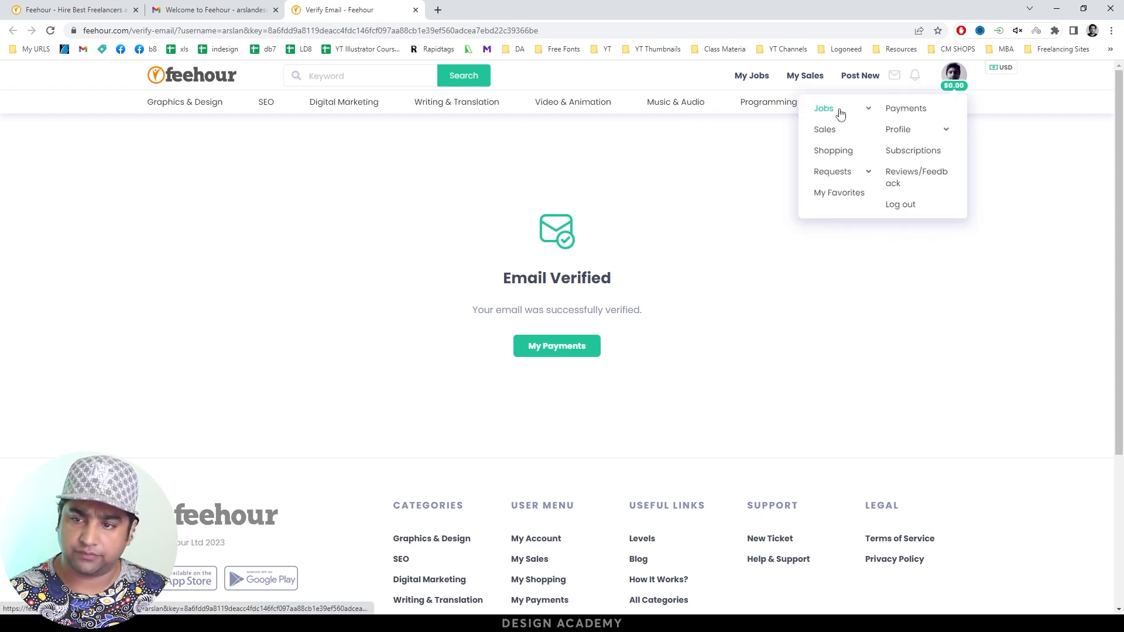
{"action": "left_click", "coordinate": [839, 140]}
{"action": "left_click", "coordinate": [820, 110]}
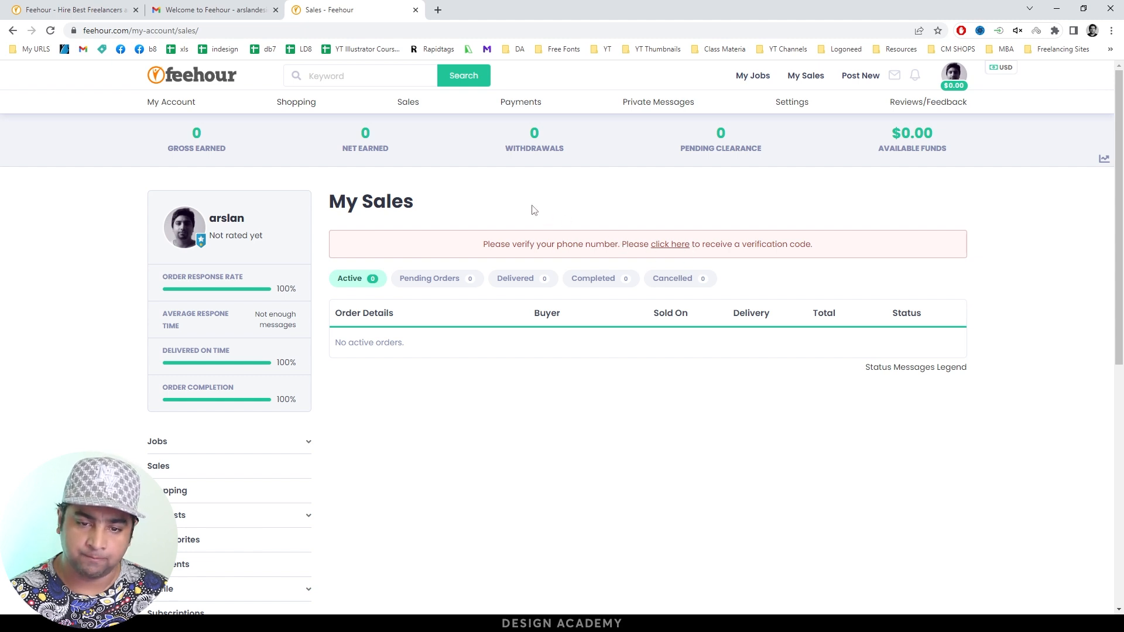
{"action": "scroll", "coordinate": [530, 220], "scroll_direction": "down", "scroll_amount": 1}
{"action": "scroll", "coordinate": [419, 249], "scroll_direction": "up", "scroll_amount": 1}
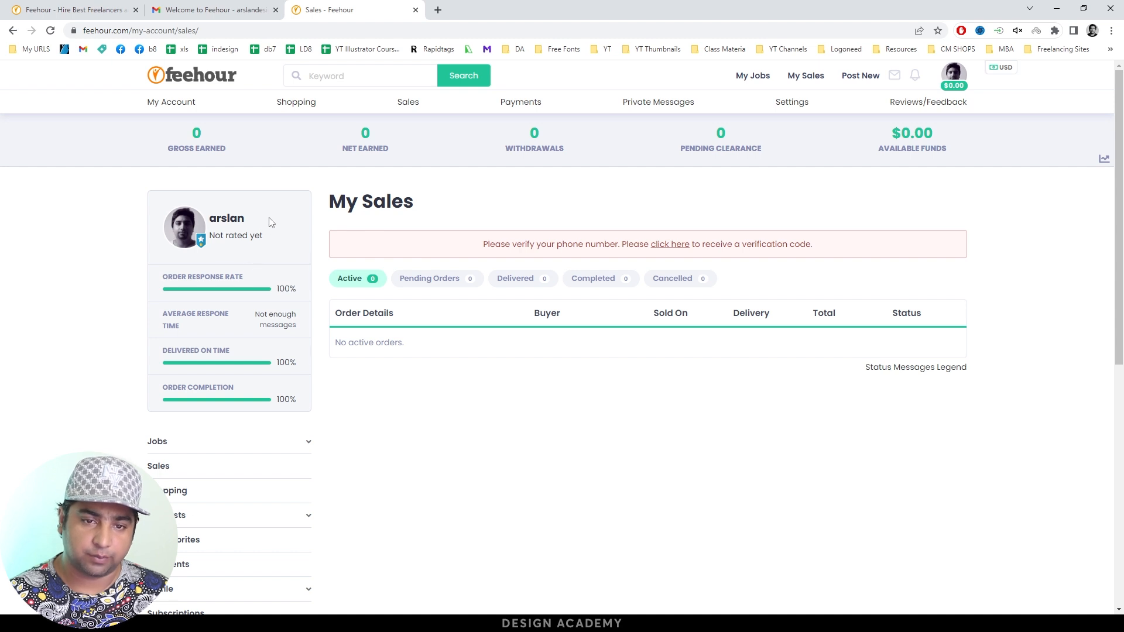
{"action": "scroll", "coordinate": [277, 222], "scroll_direction": "down", "scroll_amount": 3}
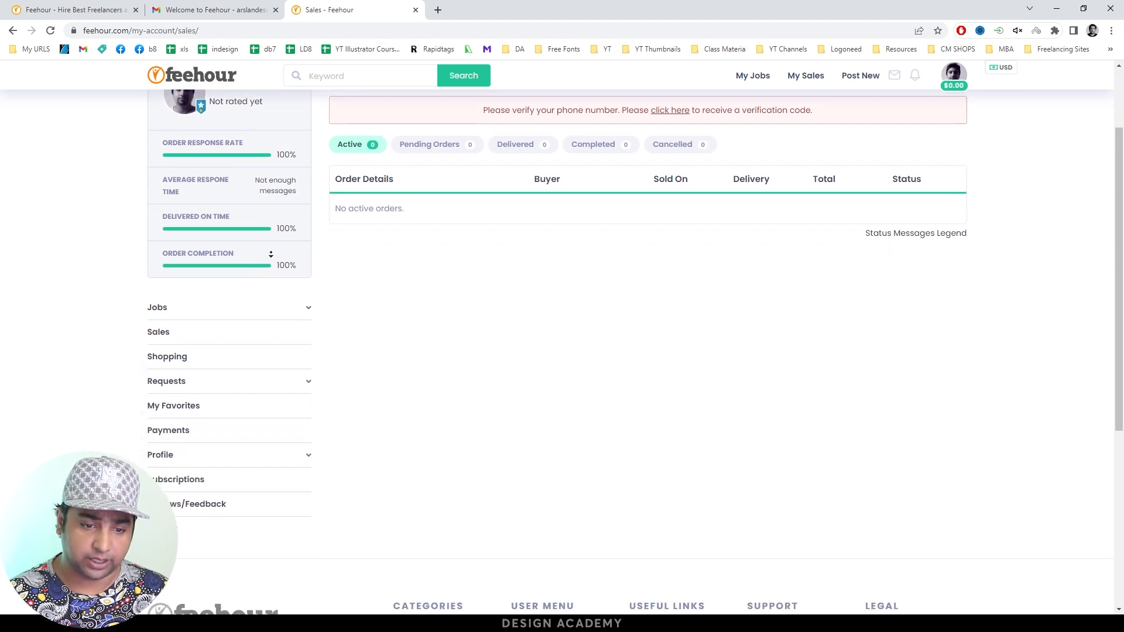
{"action": "scroll", "coordinate": [615, 321], "scroll_direction": "up", "scroll_amount": 1}
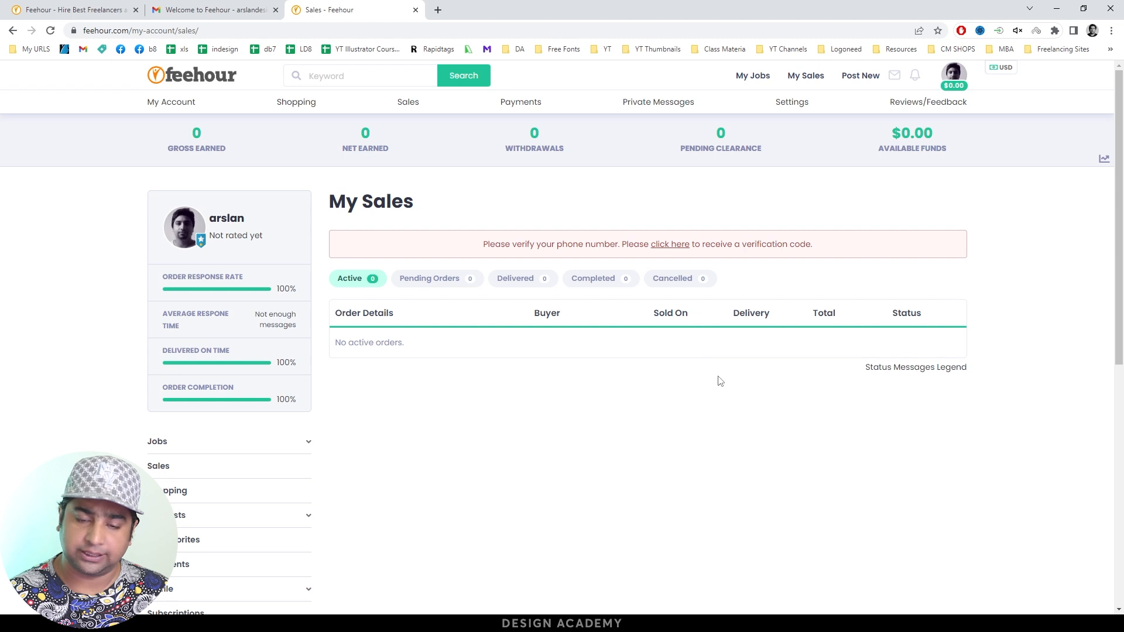
{"action": "scroll", "coordinate": [716, 378], "scroll_direction": "down", "scroll_amount": 2}
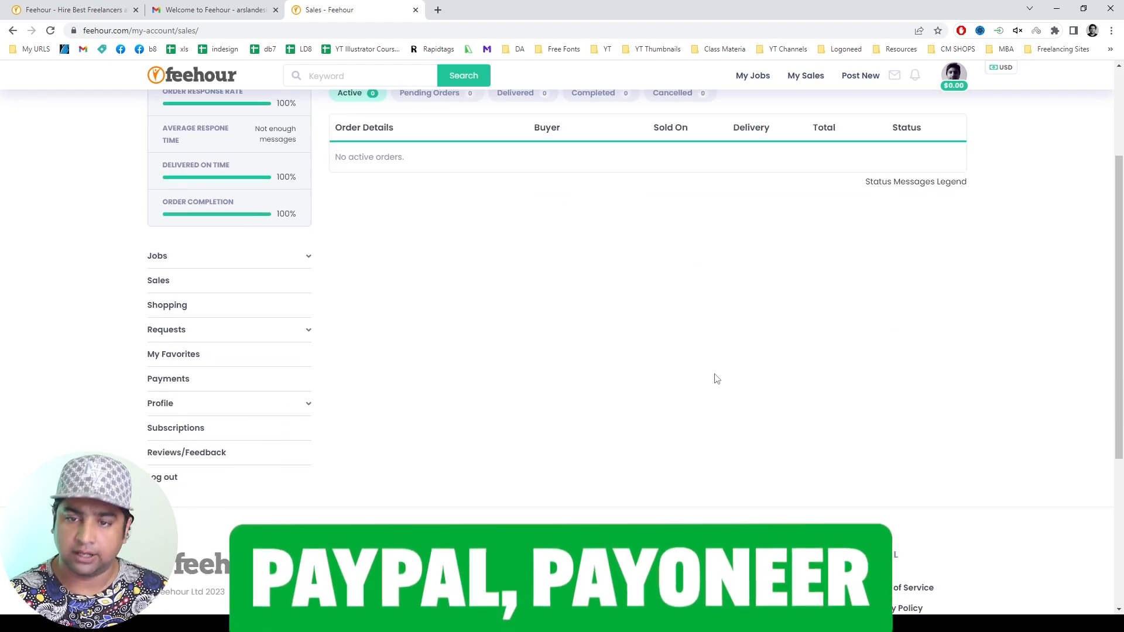
{"action": "scroll", "coordinate": [716, 378], "scroll_direction": "up", "scroll_amount": 3}
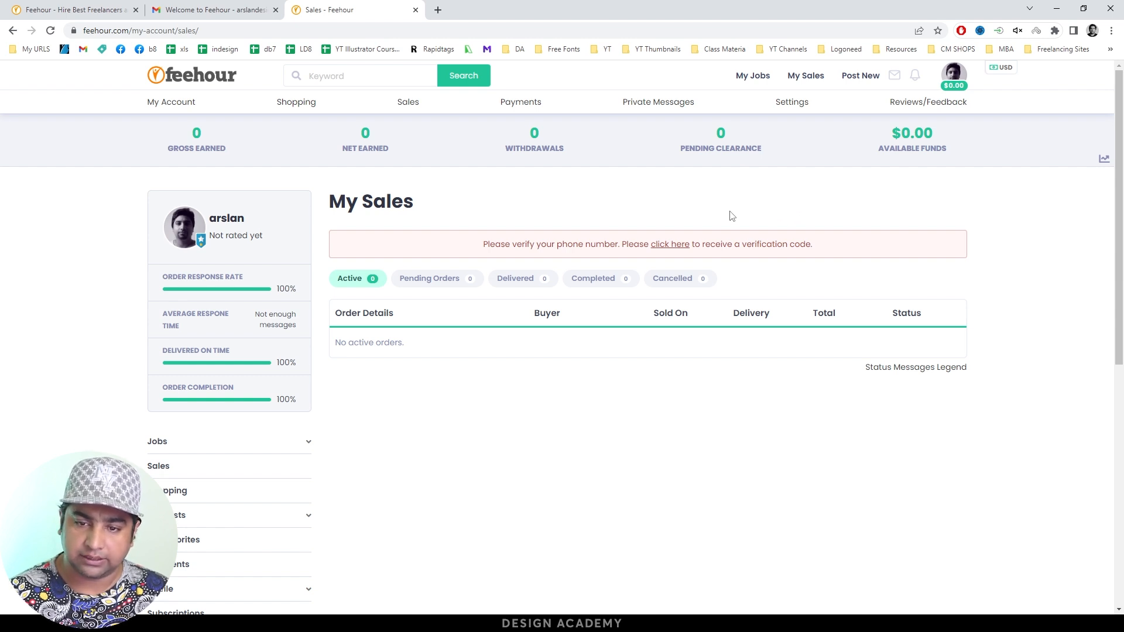
{"action": "left_click", "coordinate": [953, 92]}
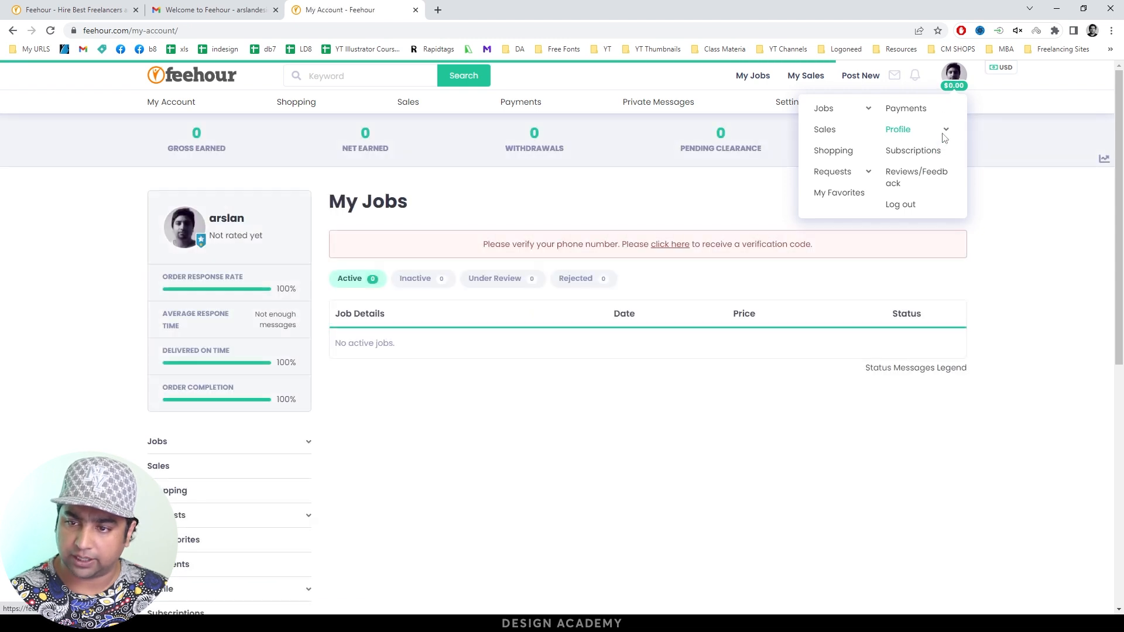
{"action": "mouse_move", "coordinate": [950, 85]}
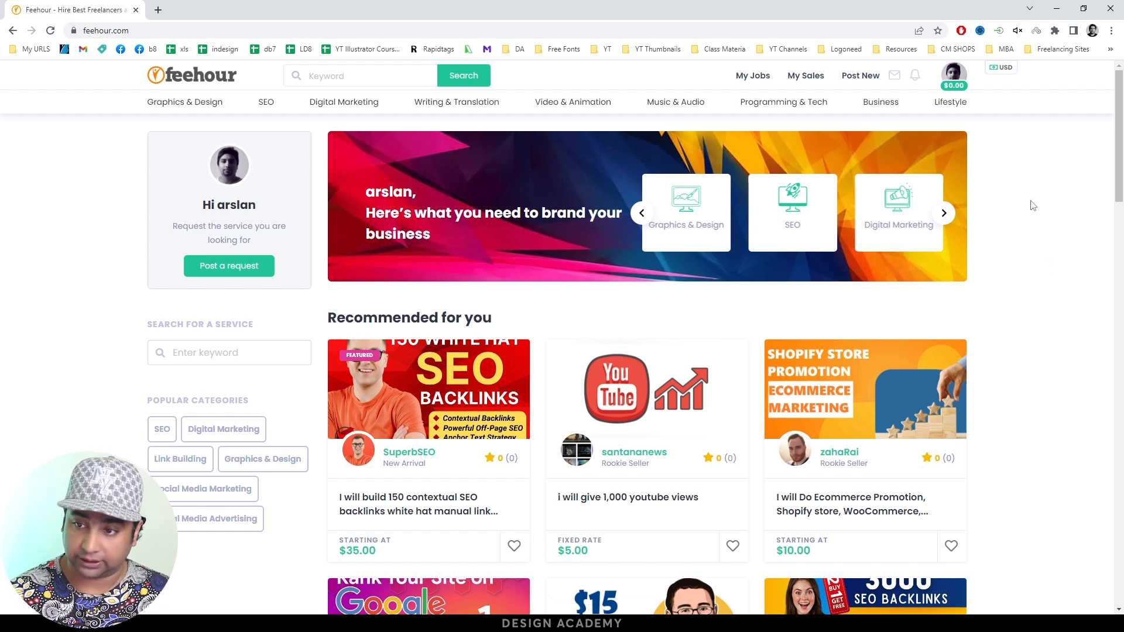
Step: Open the account's public profile and examine its portfolio, description, languages, skills, education and certification sections
{"action": "left_click", "coordinate": [954, 74]}
{"action": "left_click", "coordinate": [914, 132]}
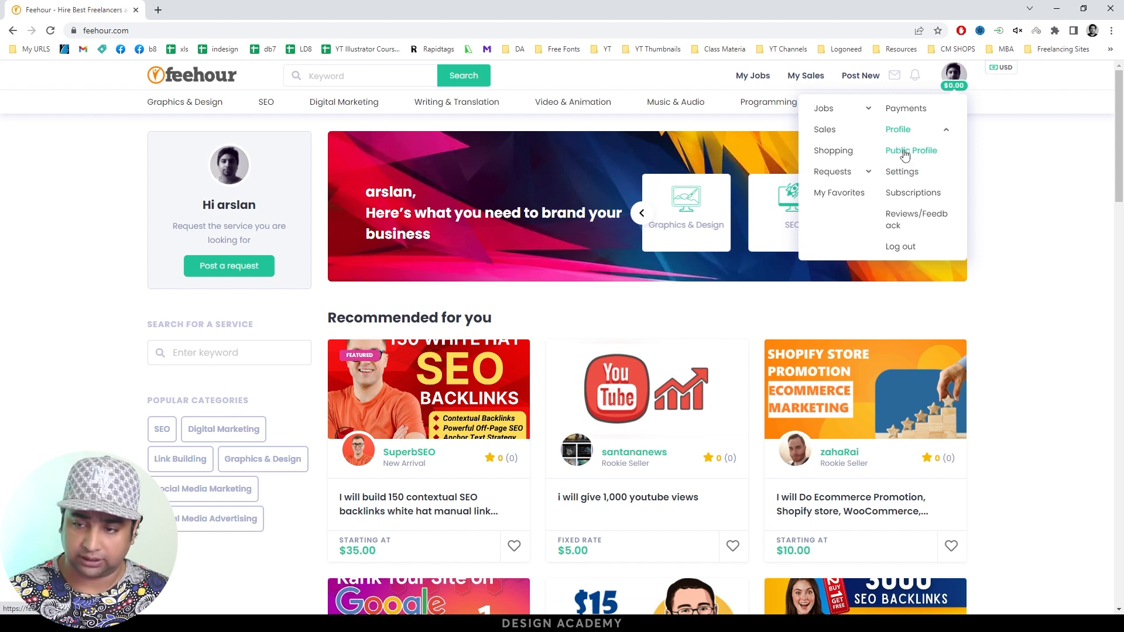
{"action": "left_click", "coordinate": [914, 152]}
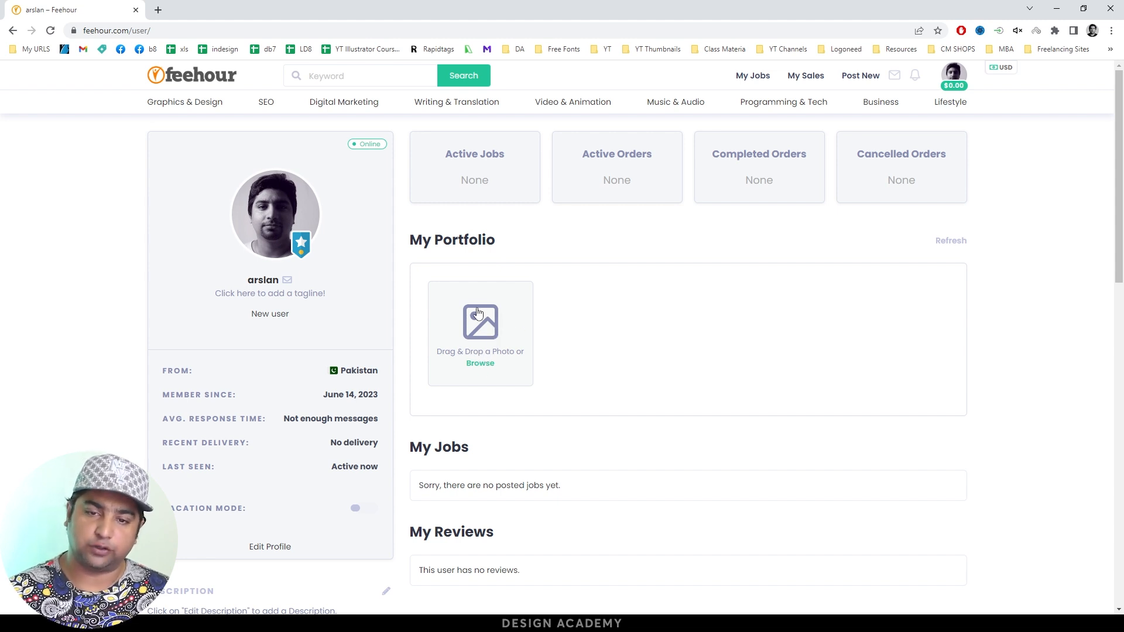
{"action": "scroll", "coordinate": [334, 381], "scroll_direction": "down", "scroll_amount": 3}
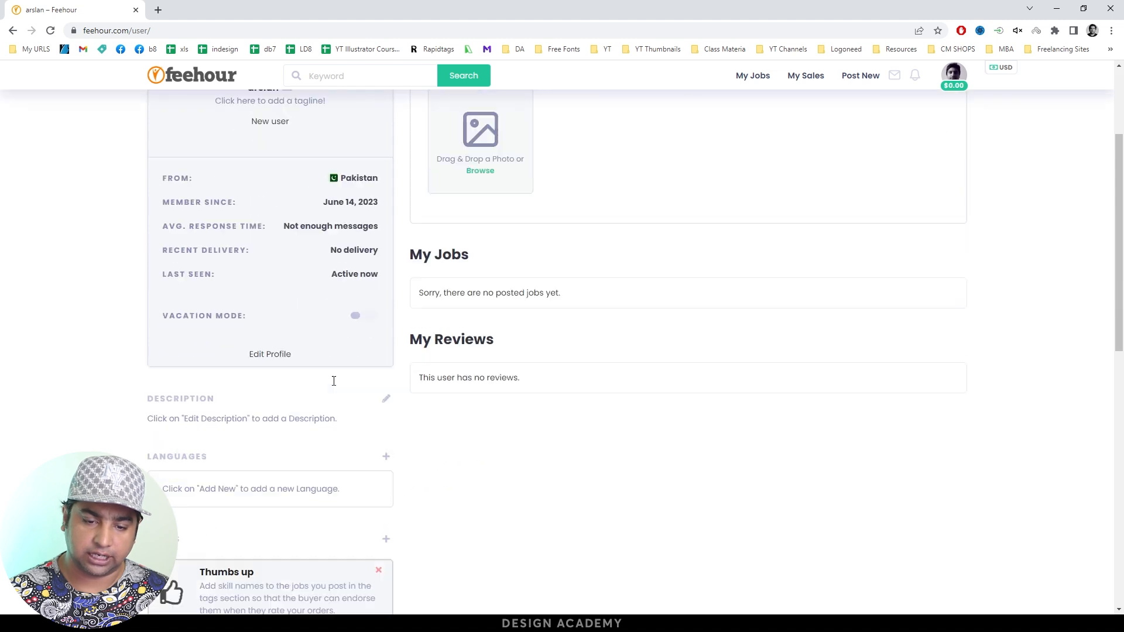
{"action": "scroll", "coordinate": [334, 381], "scroll_direction": "down", "scroll_amount": 2}
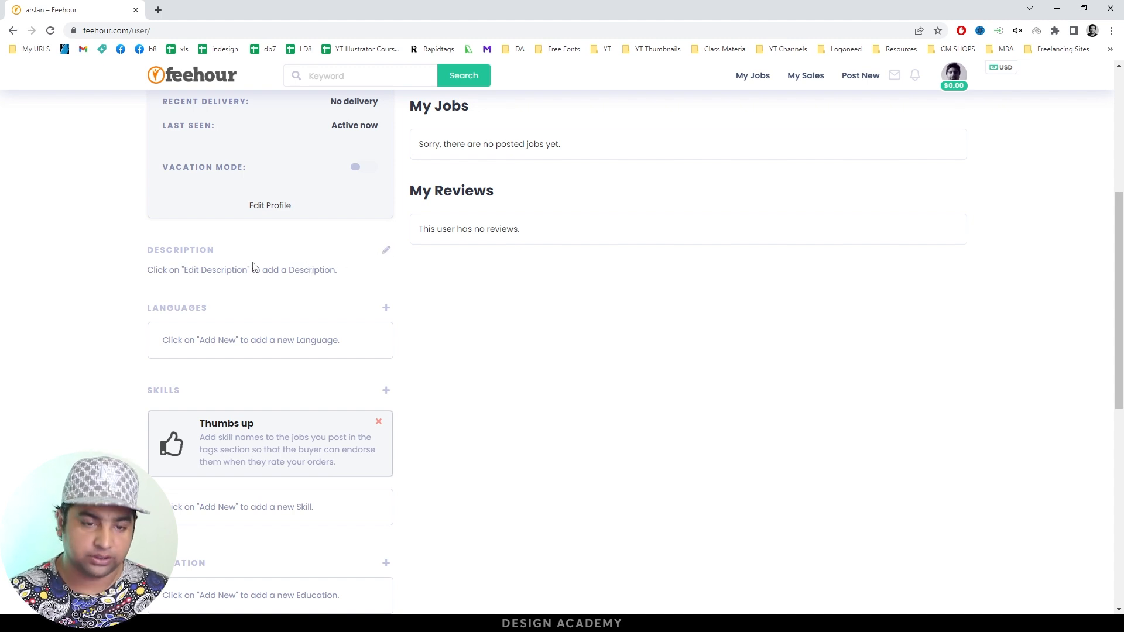
{"action": "scroll", "coordinate": [268, 380], "scroll_direction": "down", "scroll_amount": 2}
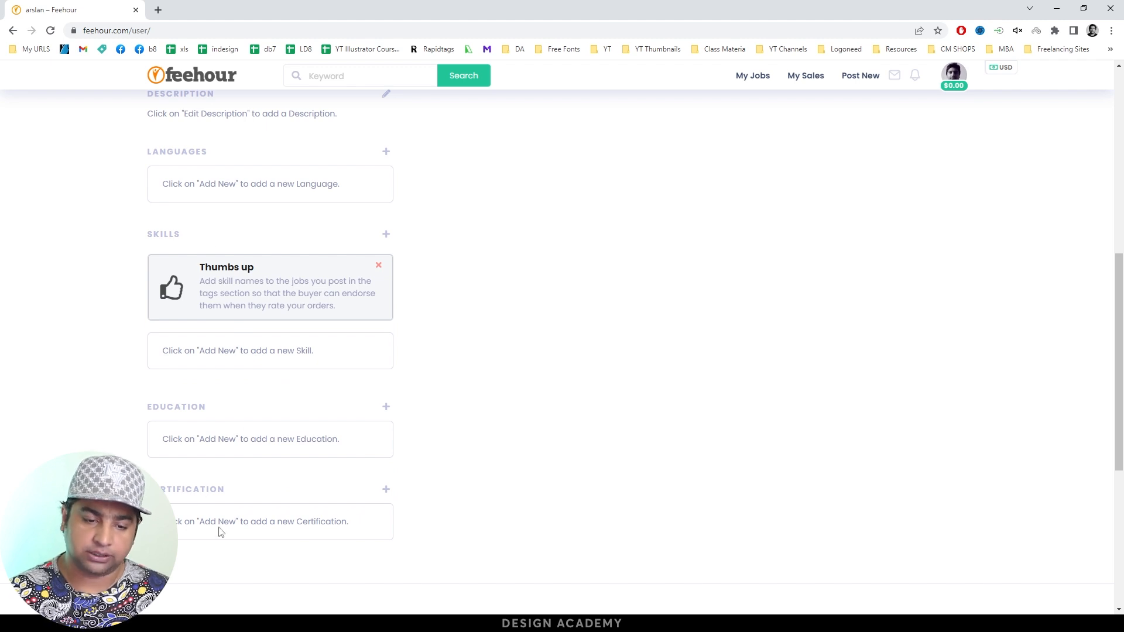
{"action": "scroll", "coordinate": [410, 321], "scroll_direction": "up", "scroll_amount": 2}
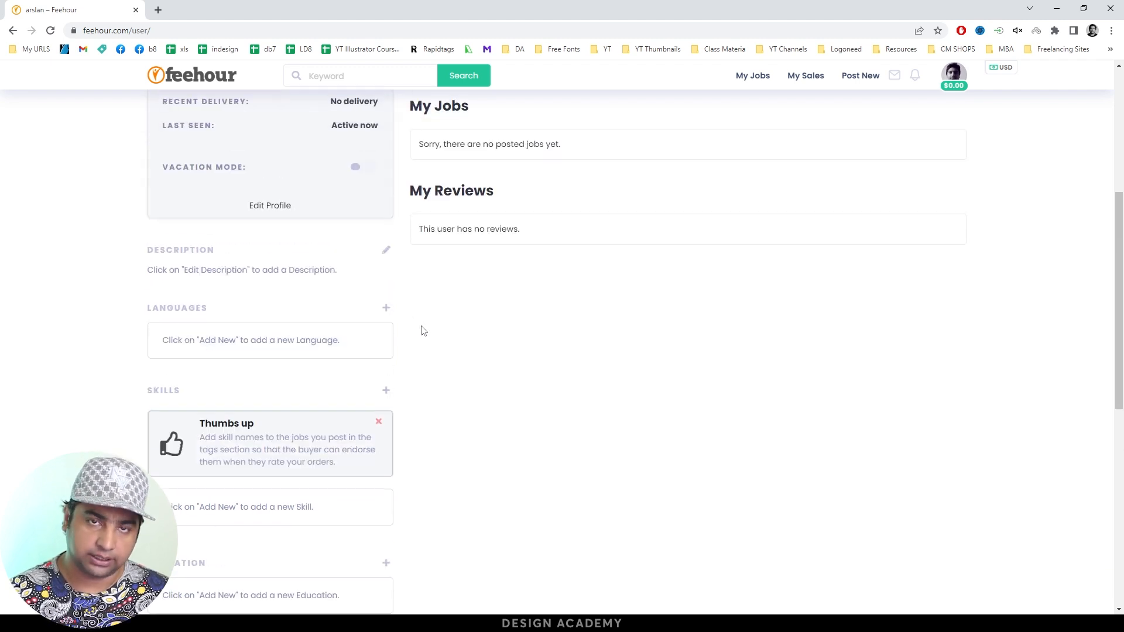
{"action": "scroll", "coordinate": [366, 334], "scroll_direction": "up", "scroll_amount": 5}
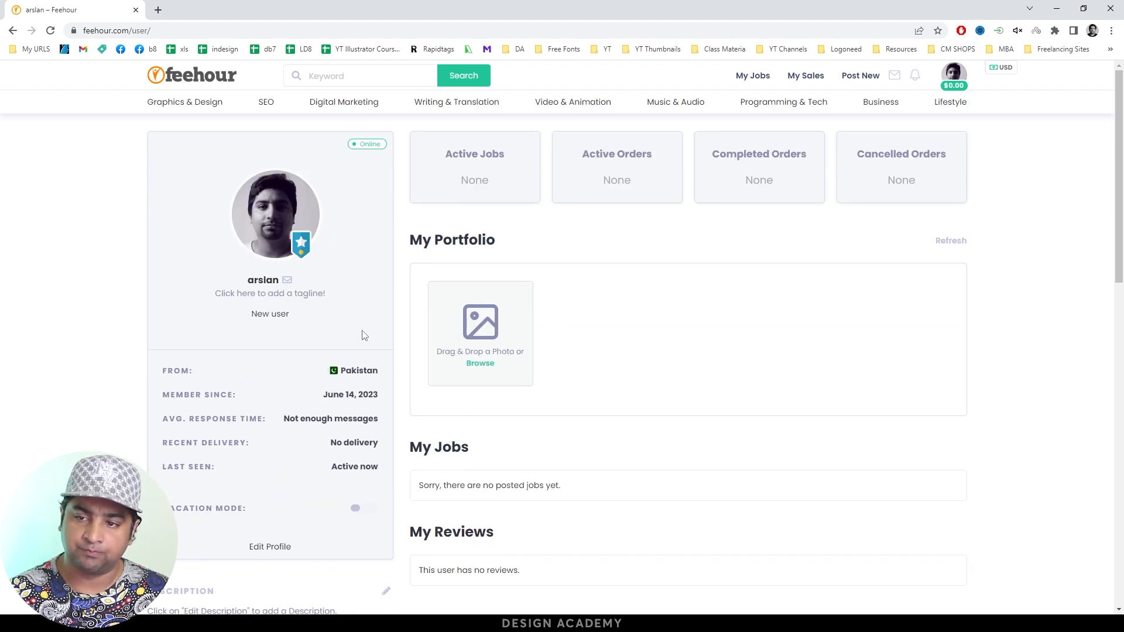
Step: Fill in the profile's graphic designer description, English (Professional), Logo Design, Illustrator and Photoshop skills, and a Punjab University B.S.c Computer Science education
{"action": "scroll", "coordinate": [410, 328], "scroll_direction": "down", "scroll_amount": 5}
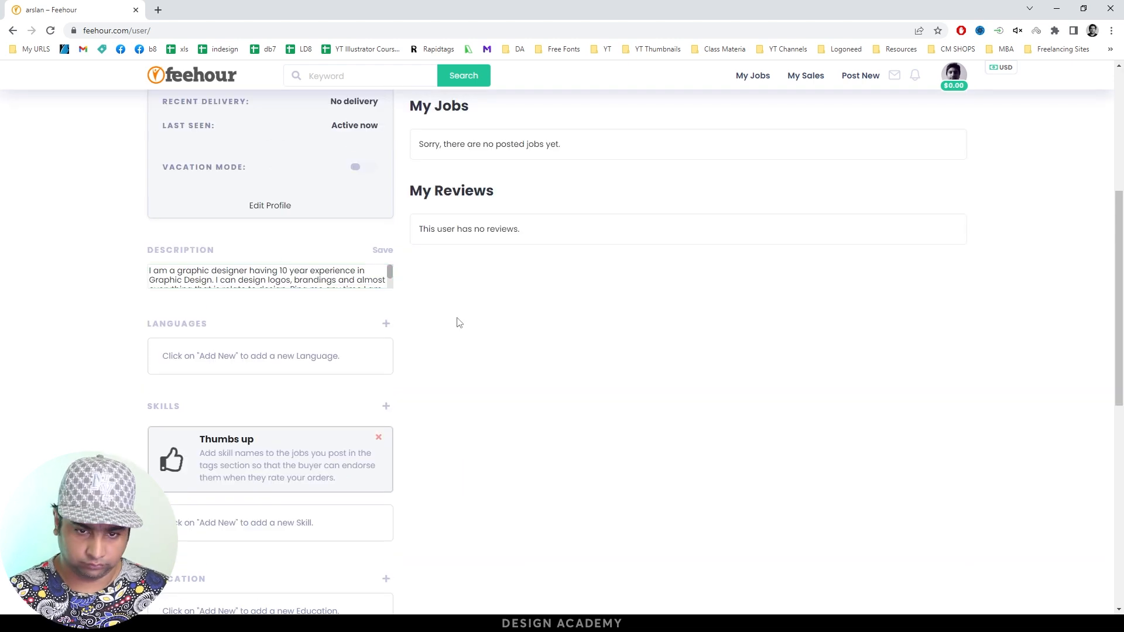
{"action": "left_click", "coordinate": [313, 341]}
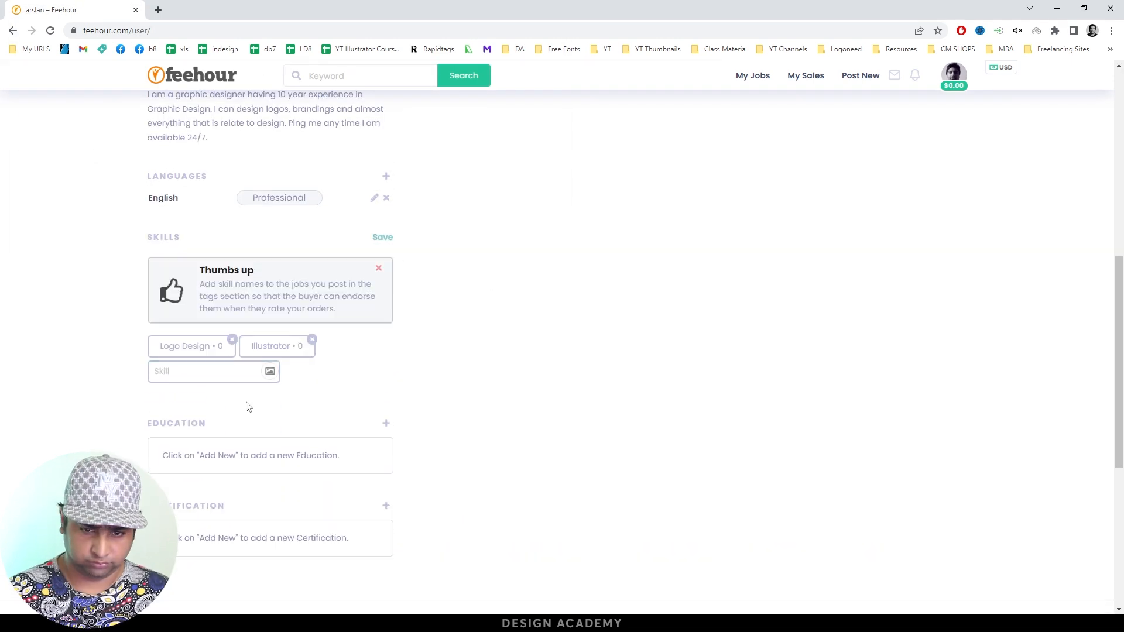
{"action": "left_click", "coordinate": [385, 421]}
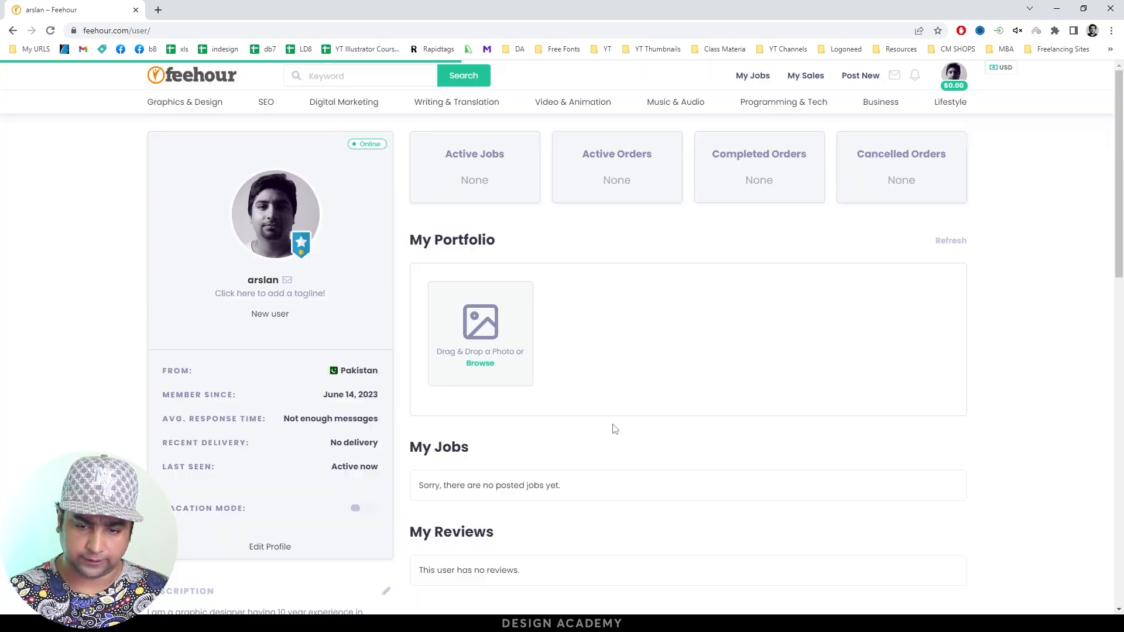
{"action": "scroll", "coordinate": [445, 426], "scroll_direction": "down", "scroll_amount": 10}
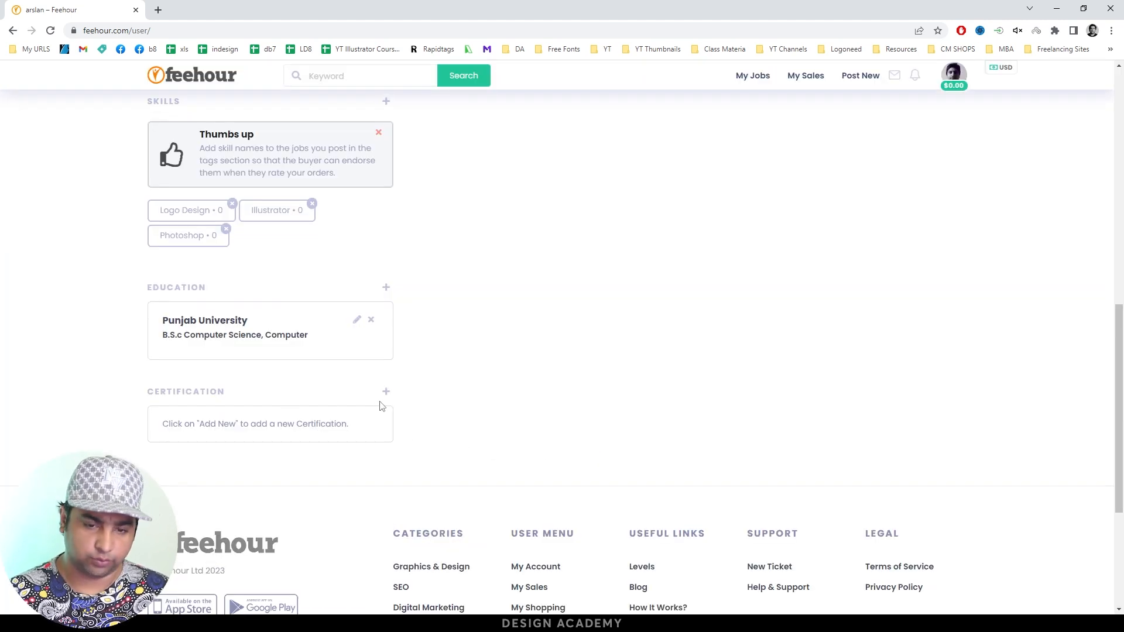
Step: Set the profile tagline to "Graphic Designer" and save it
{"action": "scroll", "coordinate": [400, 405], "scroll_direction": "up", "scroll_amount": 11}
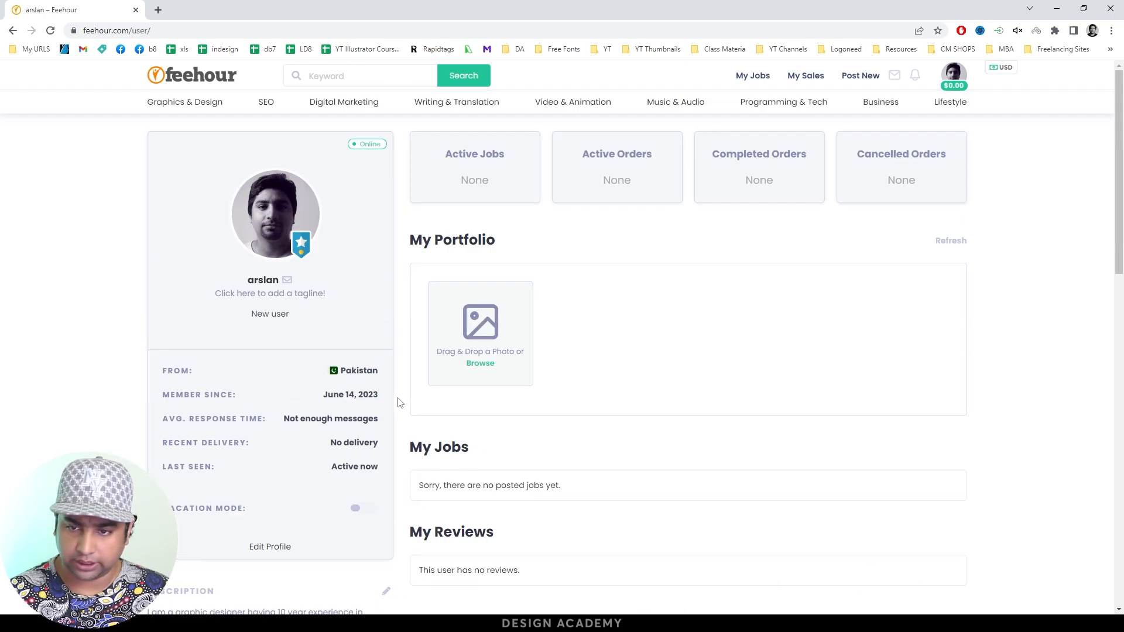
{"action": "left_click", "coordinate": [309, 293]}
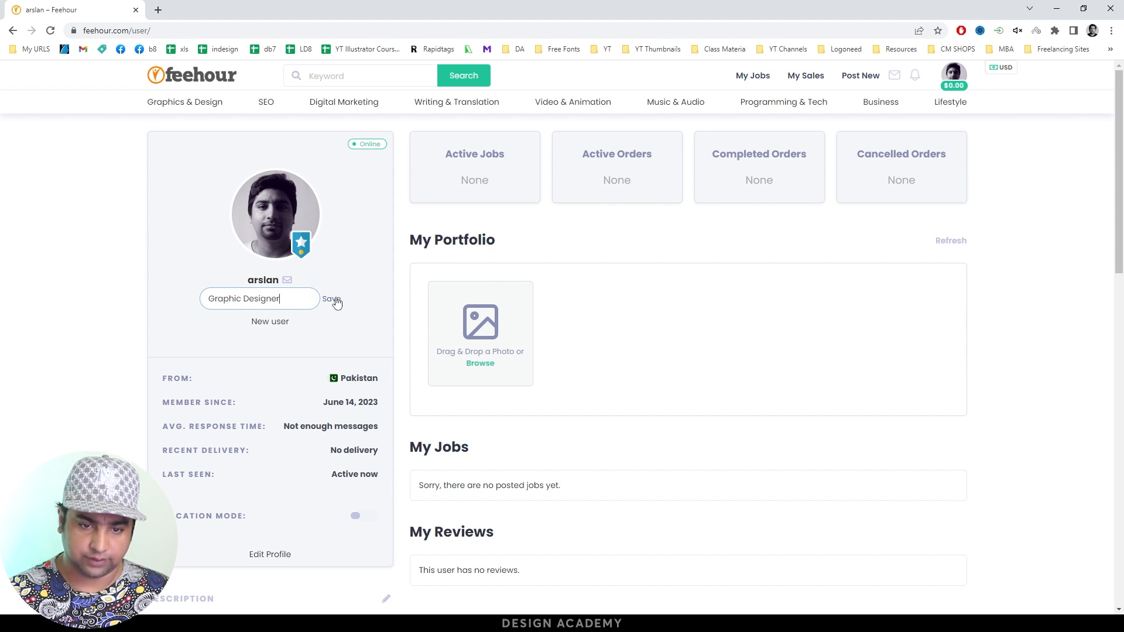
{"action": "left_click", "coordinate": [332, 299]}
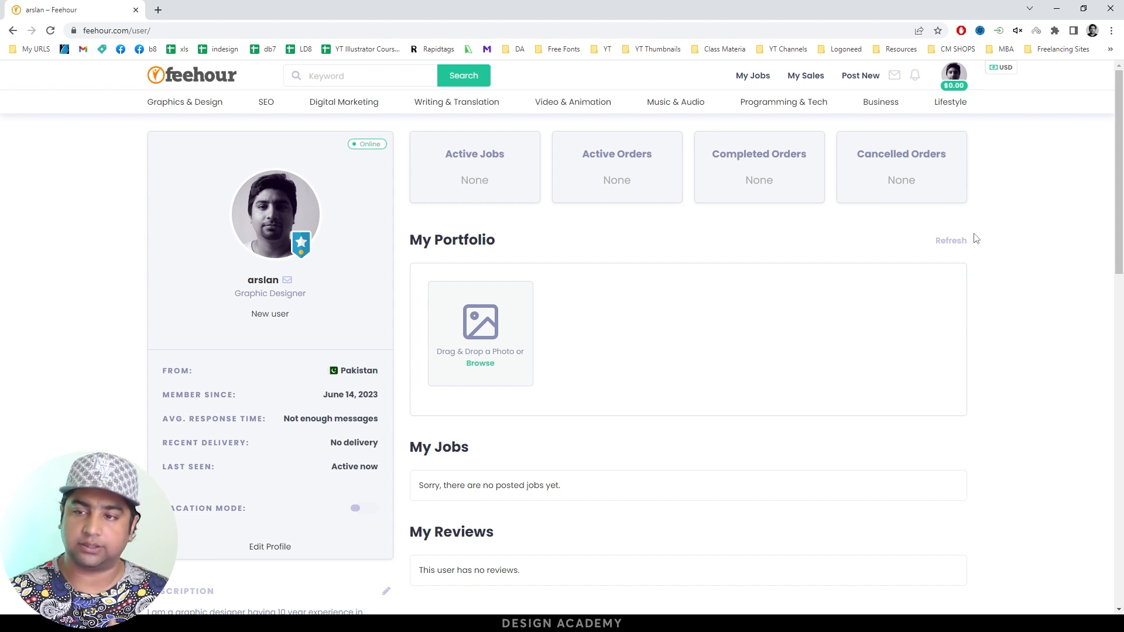
Step: Fill in the account holder's first and last name in the profile settings and save the changes
{"action": "mouse_move", "coordinate": [954, 79]}
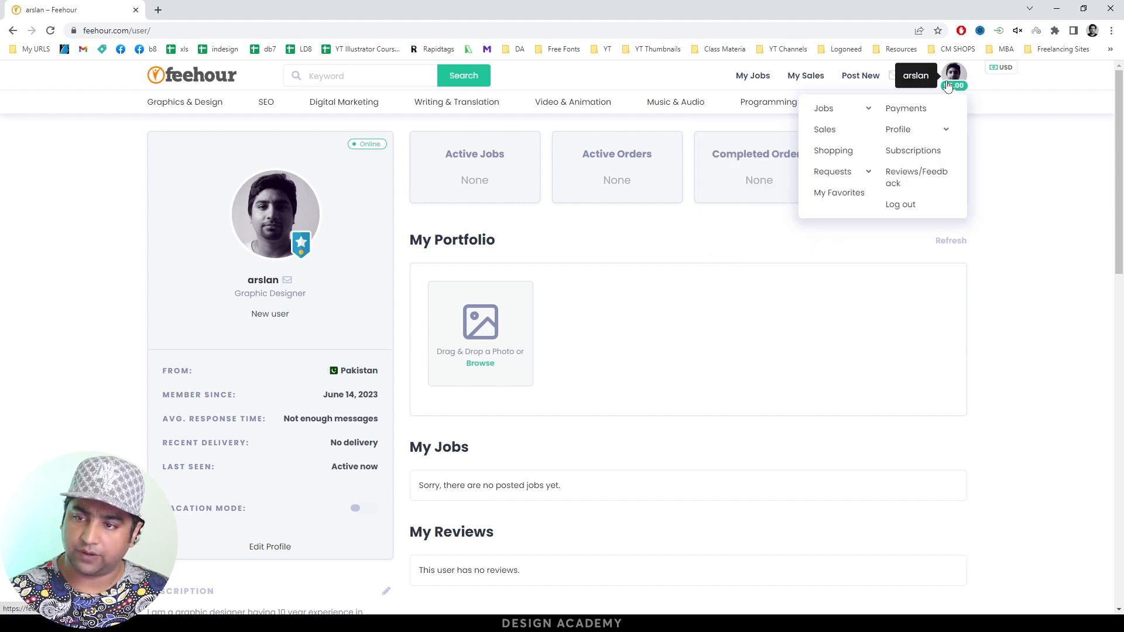
{"action": "left_click", "coordinate": [921, 132]}
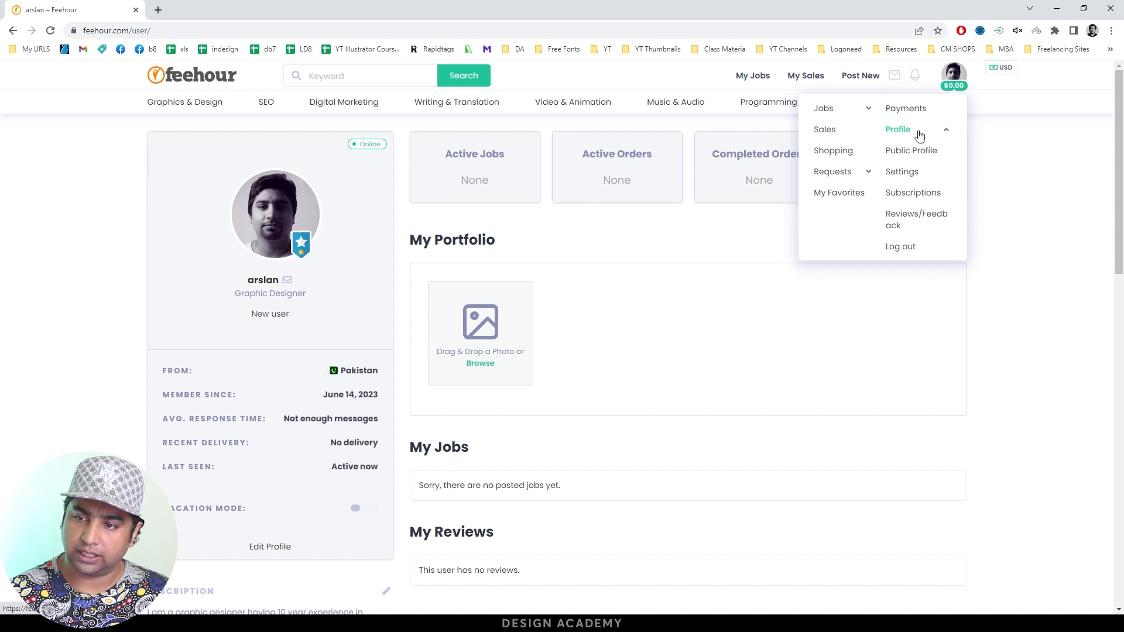
{"action": "left_click", "coordinate": [895, 174]}
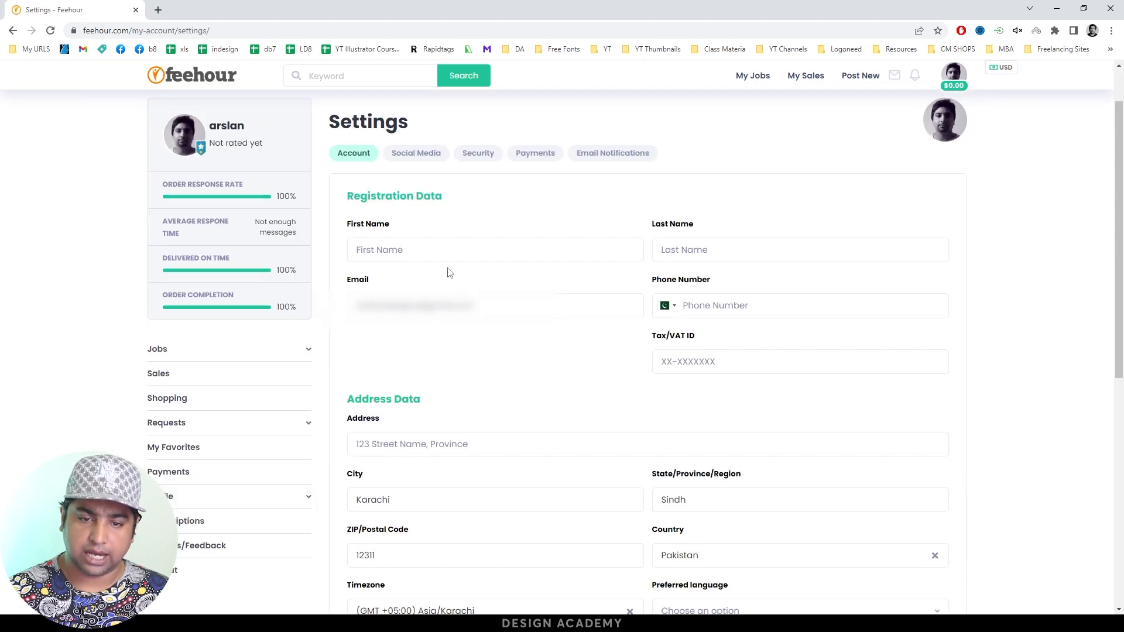
{"action": "left_click", "coordinate": [410, 245]}
{"action": "type", "text": "Mia"}
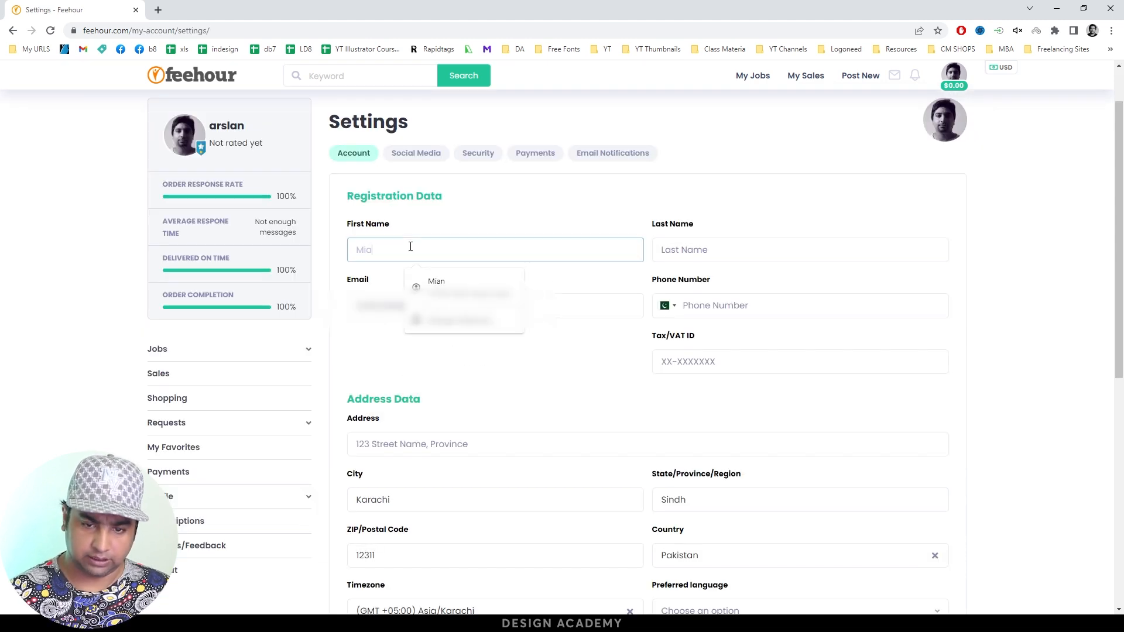
{"action": "type", "text": "n Arslan"}
{"action": "key", "text": "Tab"}
{"action": "type", "text": "Ali"}
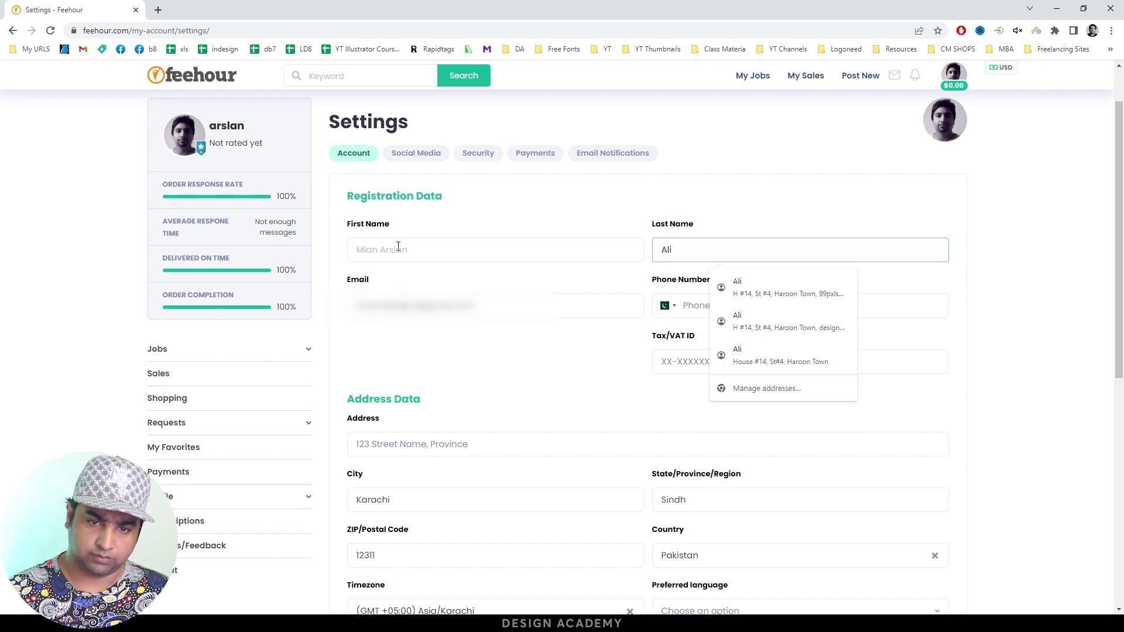
{"action": "left_click", "coordinate": [522, 245]}
{"action": "left_click", "coordinate": [730, 246]}
{"action": "left_click", "coordinate": [599, 360]}
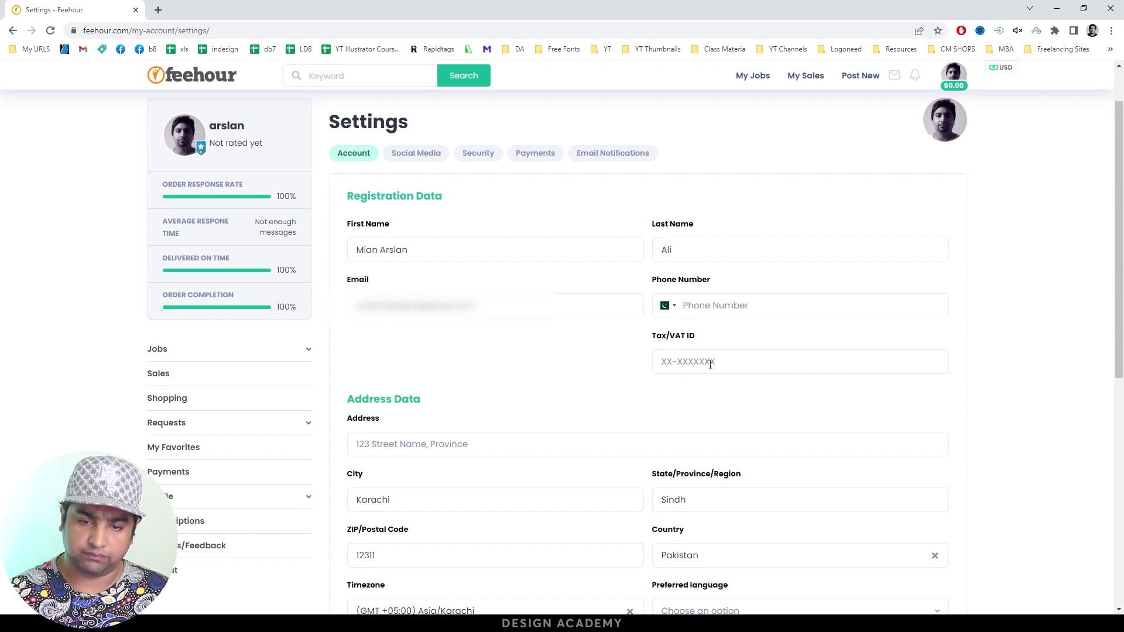
{"action": "middle_click", "coordinate": [579, 354]}
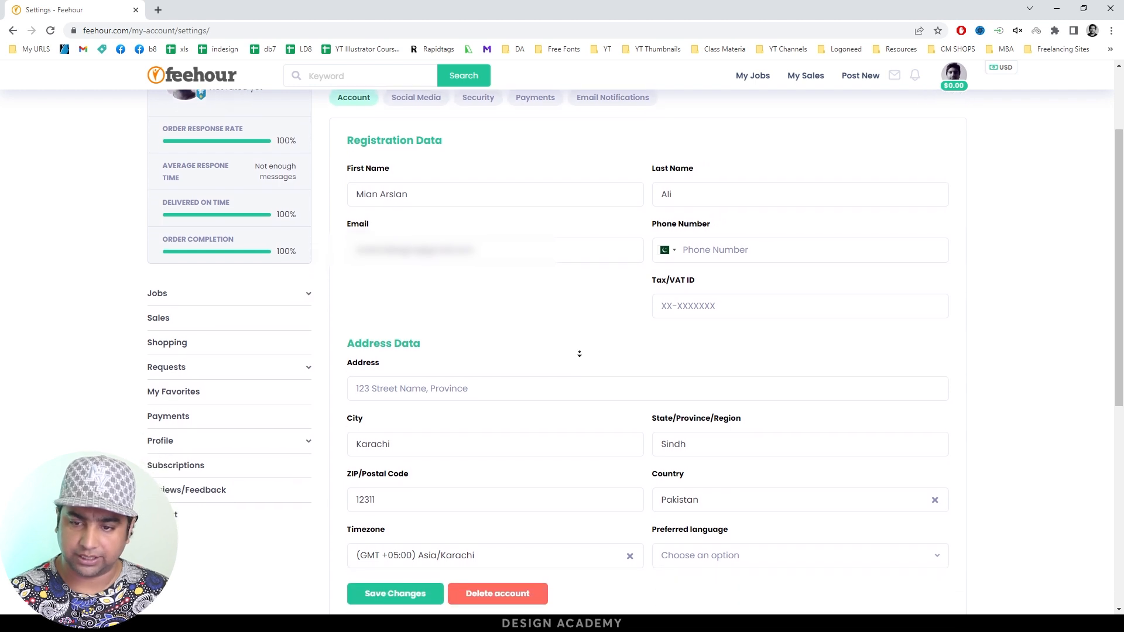
{"action": "middle_click", "coordinate": [578, 370]}
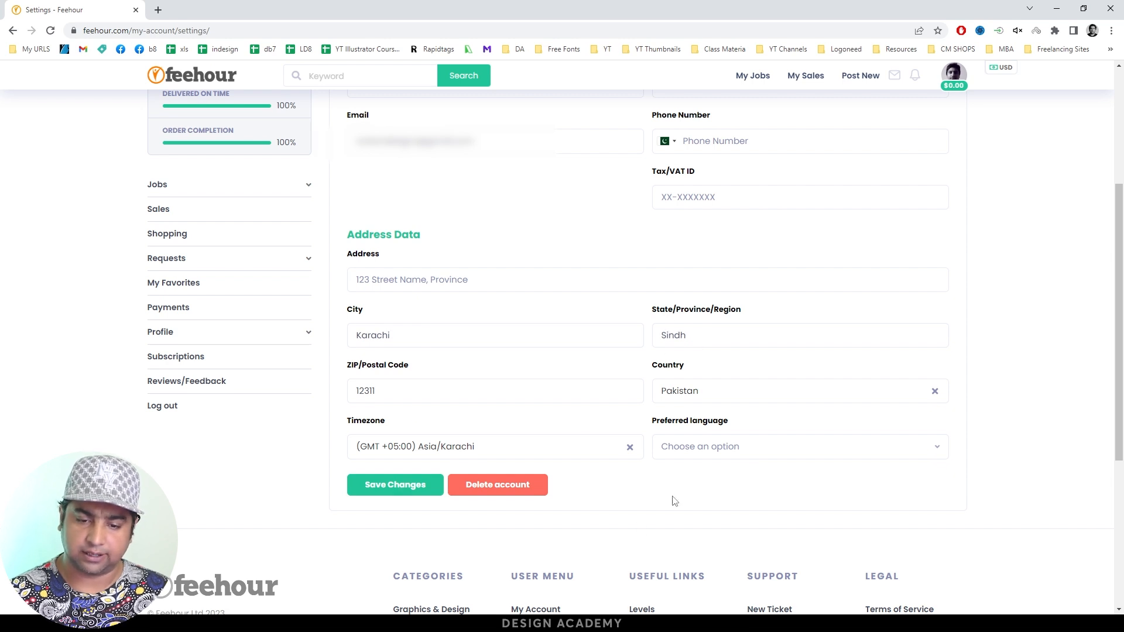
{"action": "left_click", "coordinate": [405, 489]}
Step: Open the account's payments page and examine the available methods for withdrawing money
{"action": "scroll", "coordinate": [92, 365], "scroll_direction": "down", "scroll_amount": 2}
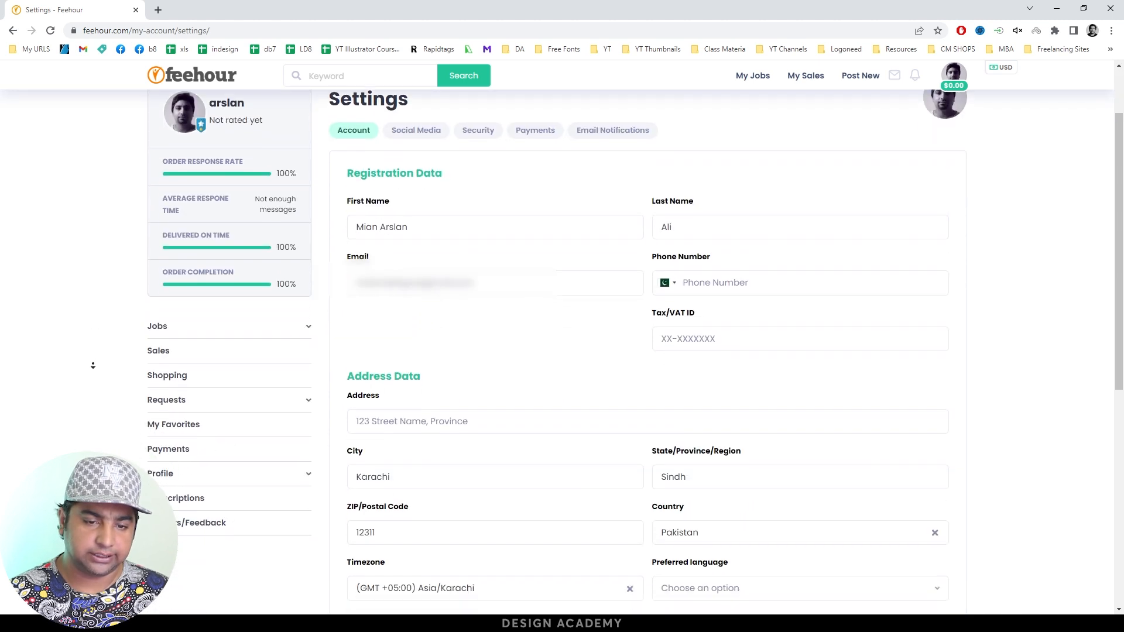
{"action": "scroll", "coordinate": [93, 365], "scroll_direction": "down", "scroll_amount": 1}
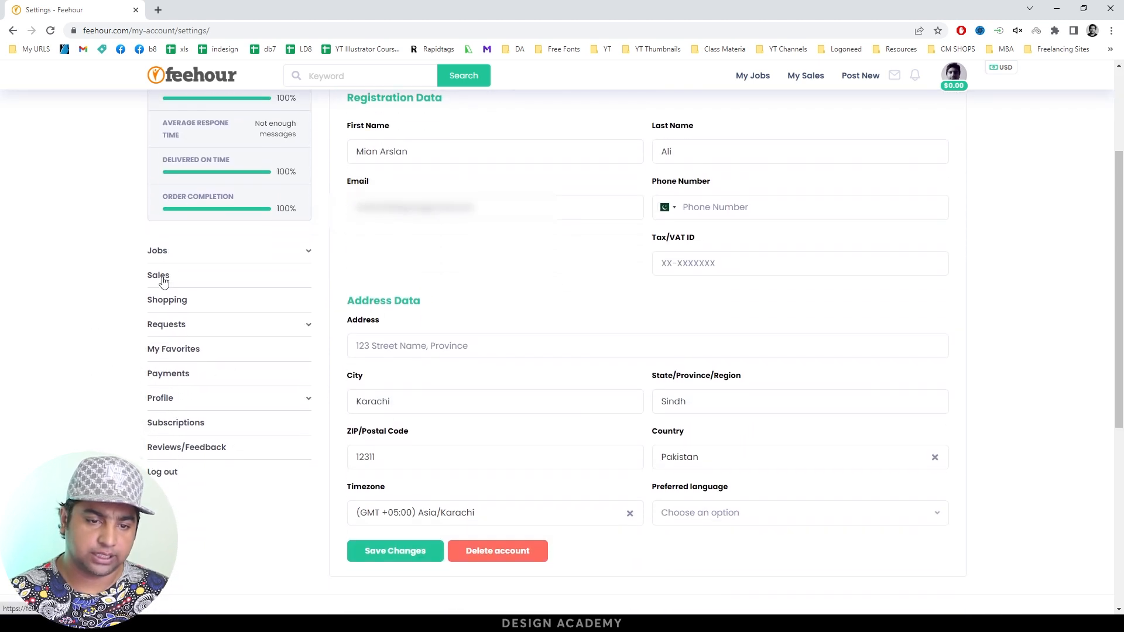
{"action": "left_click", "coordinate": [164, 378]}
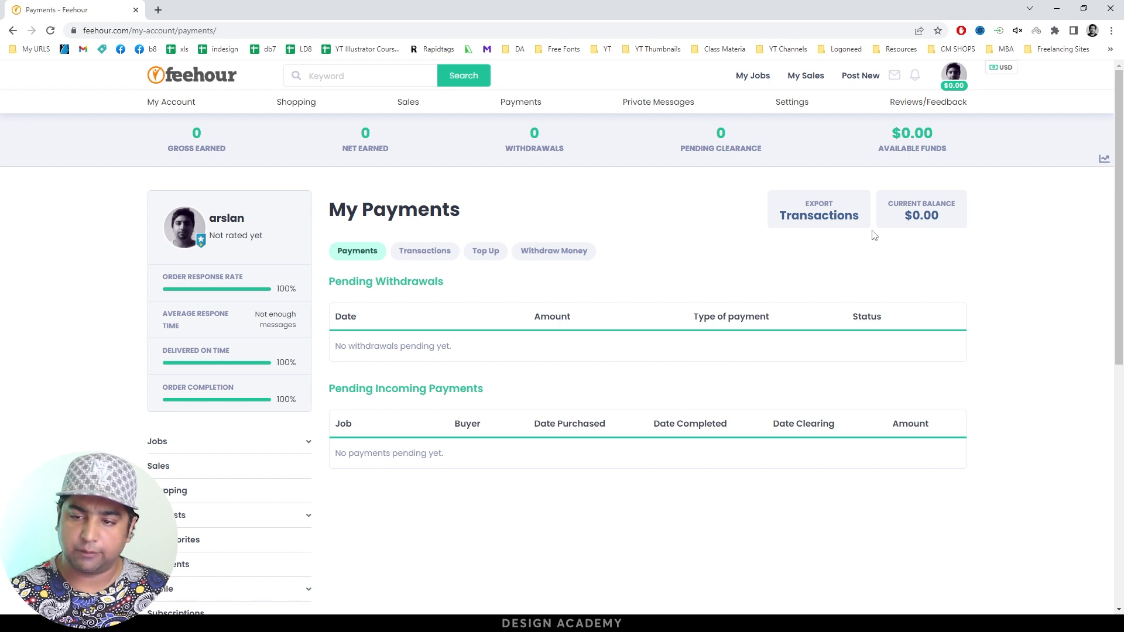
{"action": "left_click", "coordinate": [554, 252]}
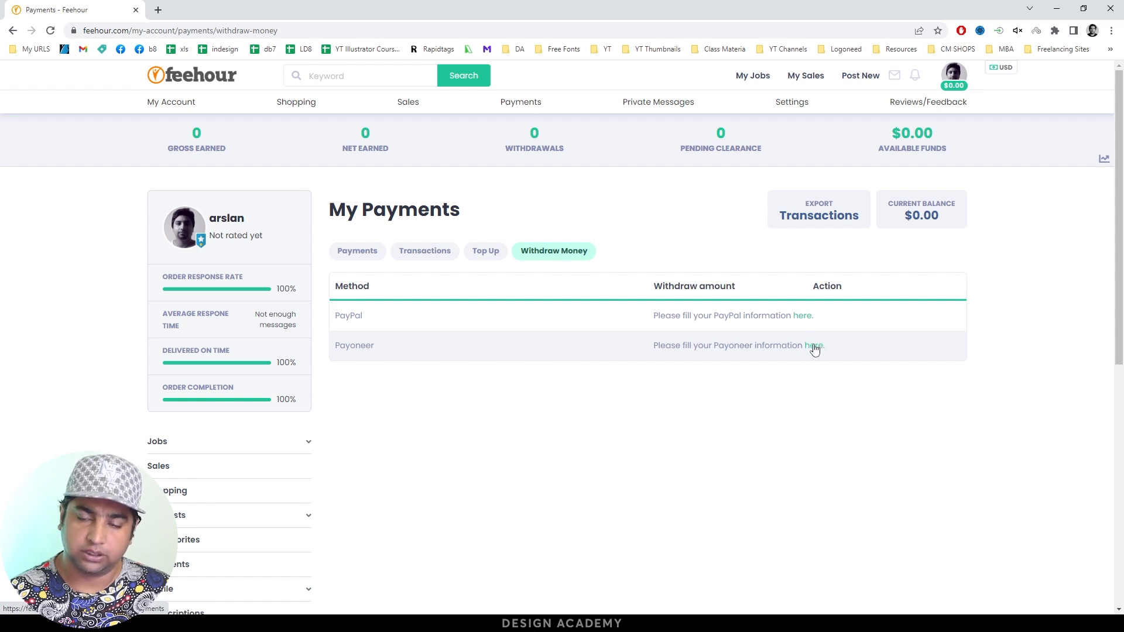
{"action": "scroll", "coordinate": [664, 374], "scroll_direction": "down", "scroll_amount": 2}
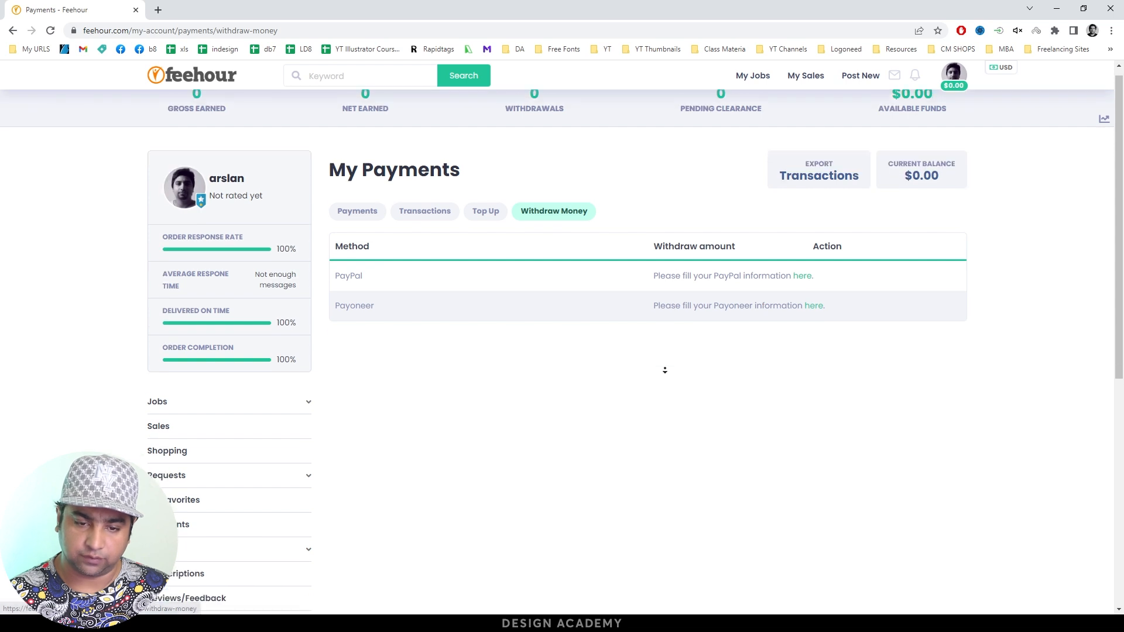
{"action": "scroll", "coordinate": [665, 381], "scroll_direction": "down", "scroll_amount": 1}
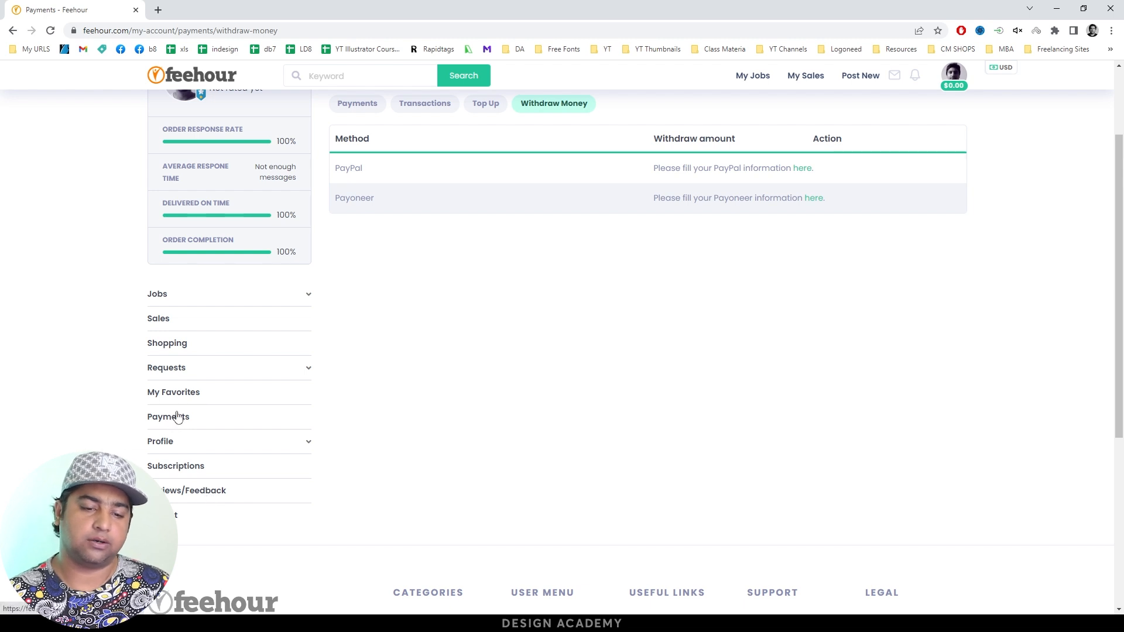
Step: Open the account's job list and start a new job posting
{"action": "left_click", "coordinate": [159, 295]}
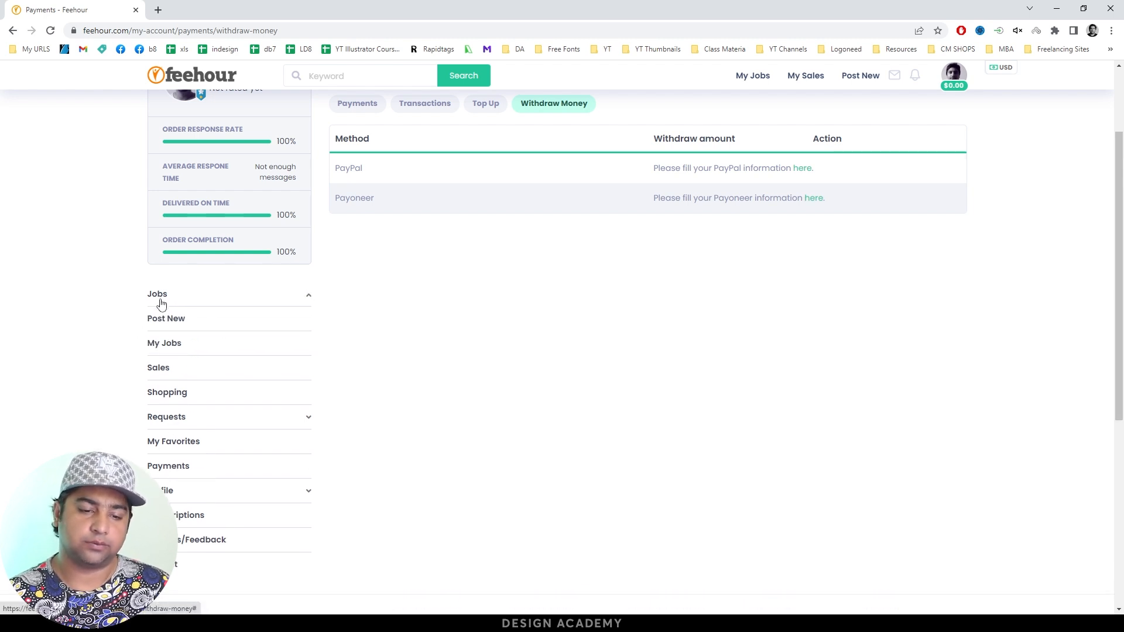
{"action": "left_click", "coordinate": [167, 347]}
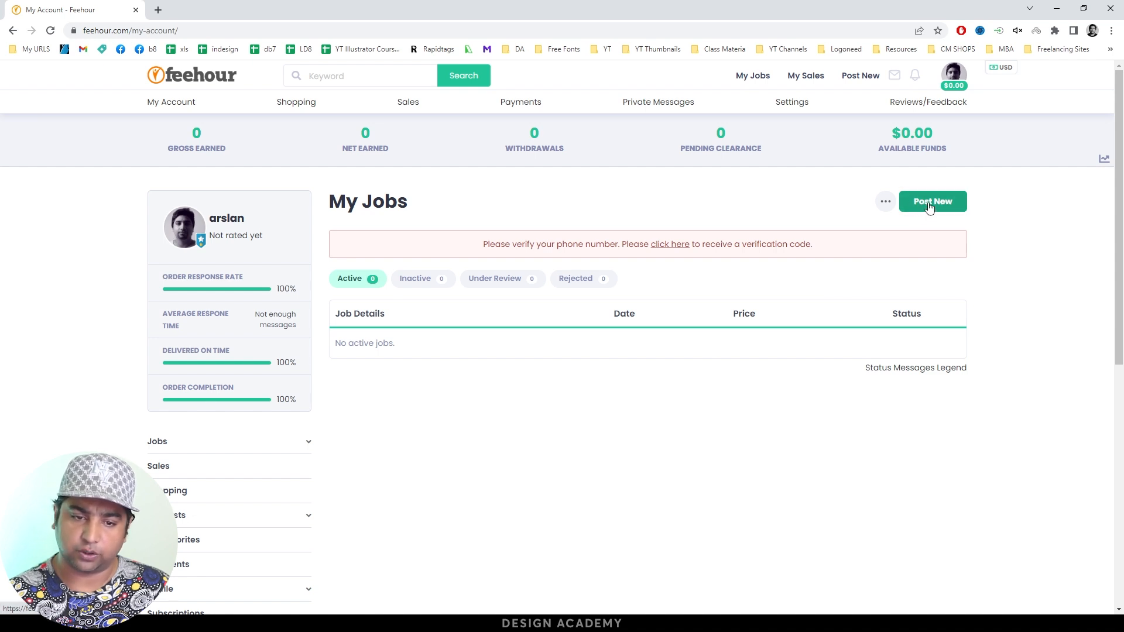
{"action": "left_click", "coordinate": [954, 74]}
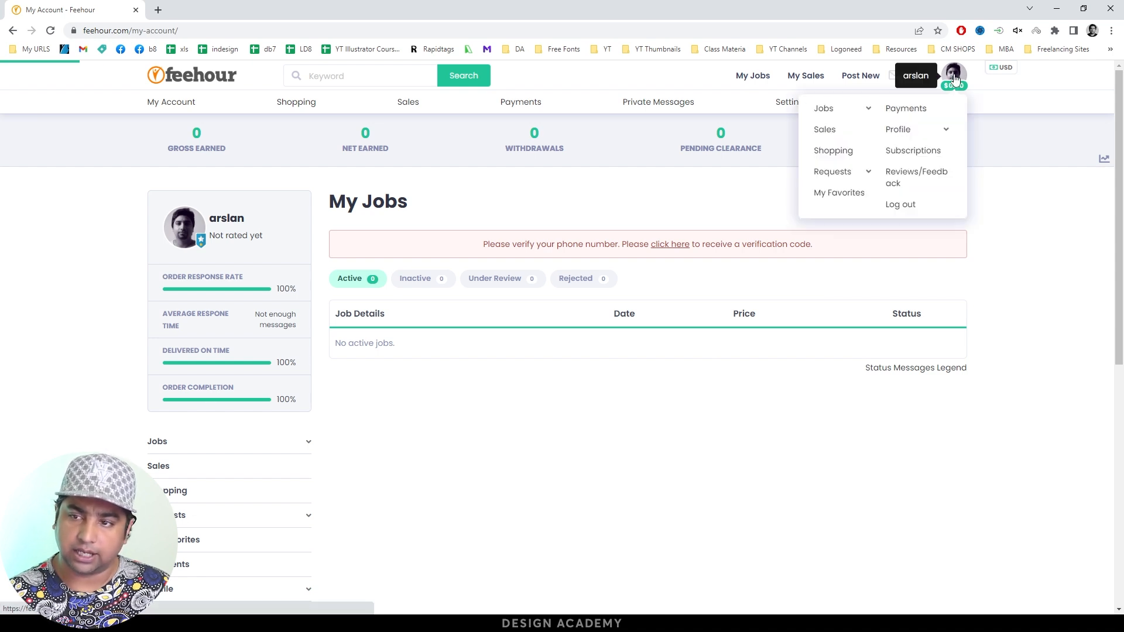
{"action": "left_click", "coordinate": [844, 111]}
{"action": "left_click", "coordinate": [831, 128]}
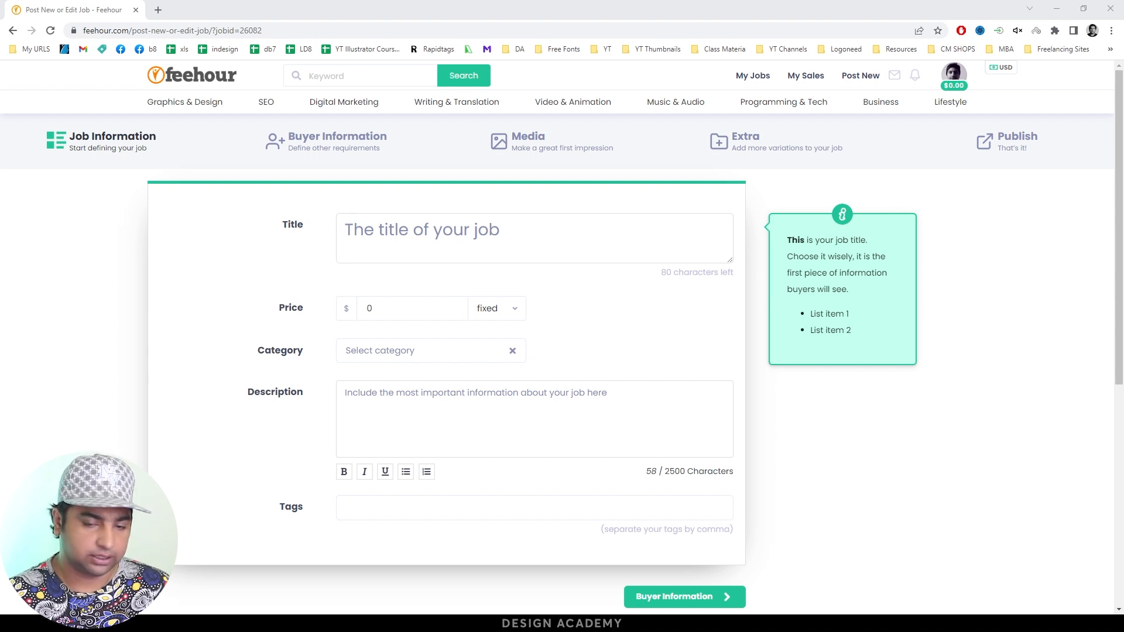
Step: Title the new job "I will design podcast cover art" and remove the extra line break after it
{"action": "left_click", "coordinate": [417, 239]}
{"action": "type", "text": "I will design podcast cover art"}
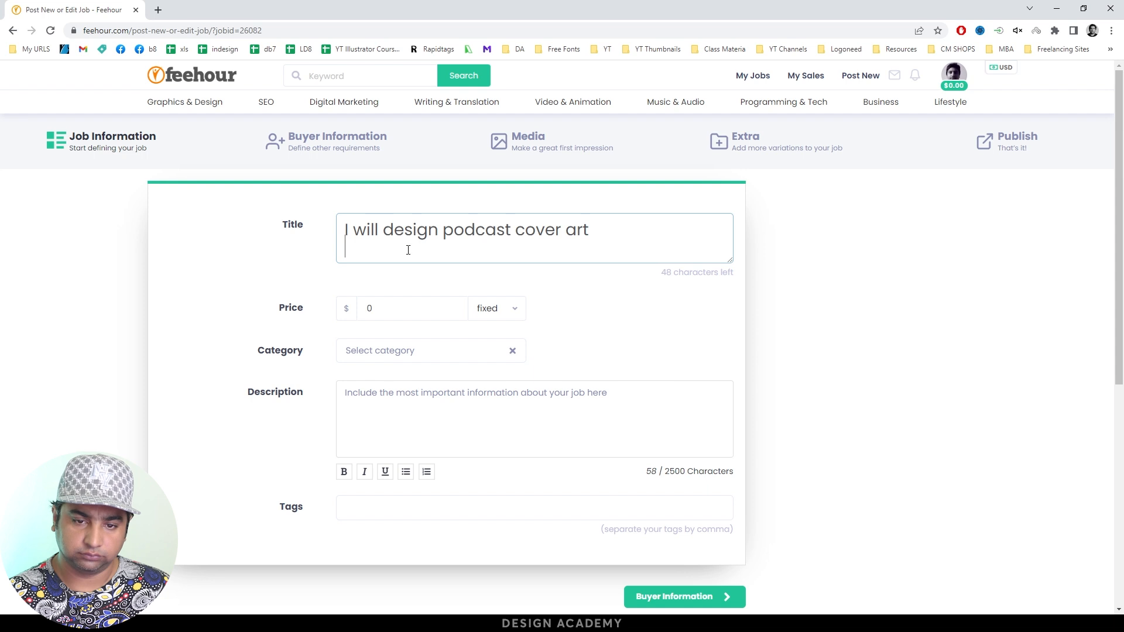
{"action": "key", "text": "BackSpace"}
{"action": "left_click", "coordinate": [198, 281]}
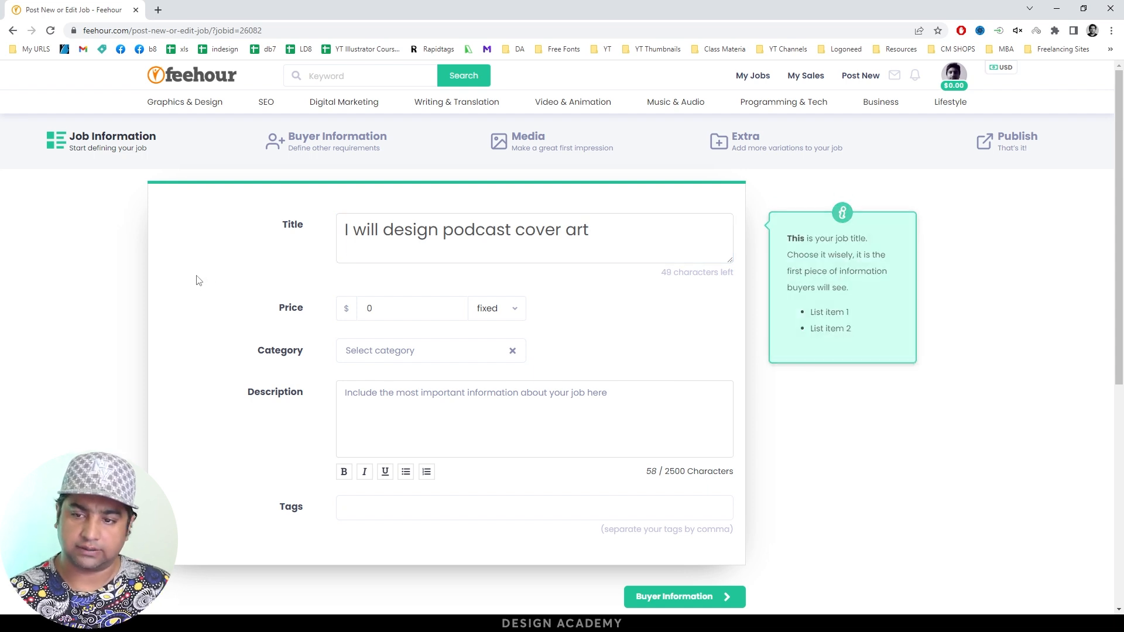
{"action": "left_click", "coordinate": [476, 227]}
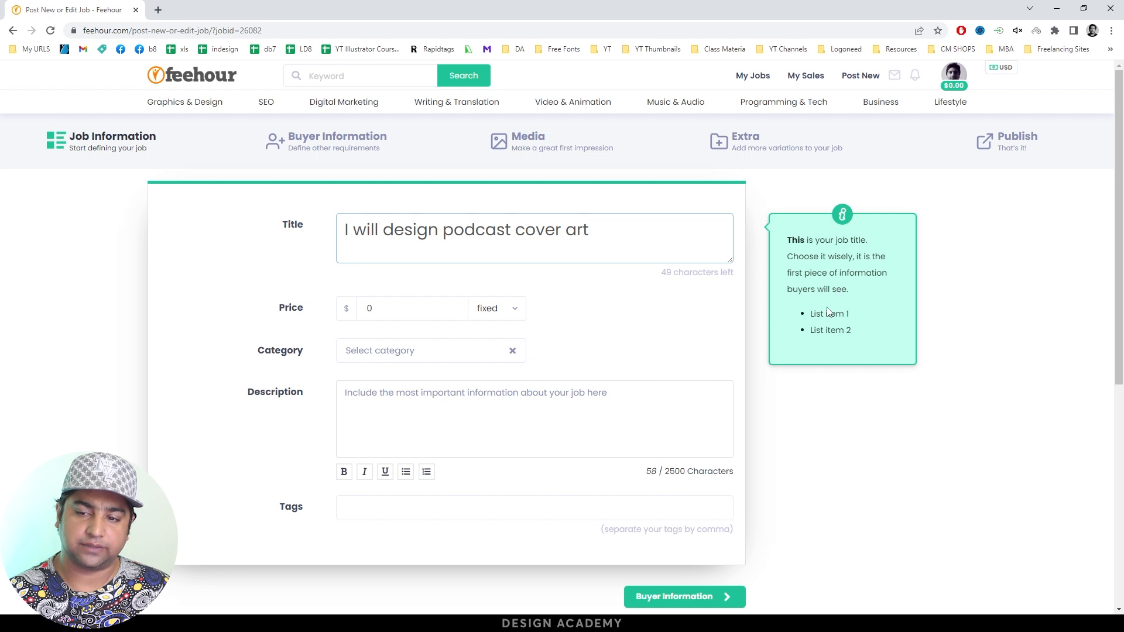
Step: Set the job's fixed price to $15
{"action": "left_click", "coordinate": [379, 312]}
{"action": "type", "text": "2"}
{"action": "left_click", "coordinate": [454, 305]}
{"action": "left_click", "coordinate": [454, 305]}
{"action": "left_click", "coordinate": [455, 306]}
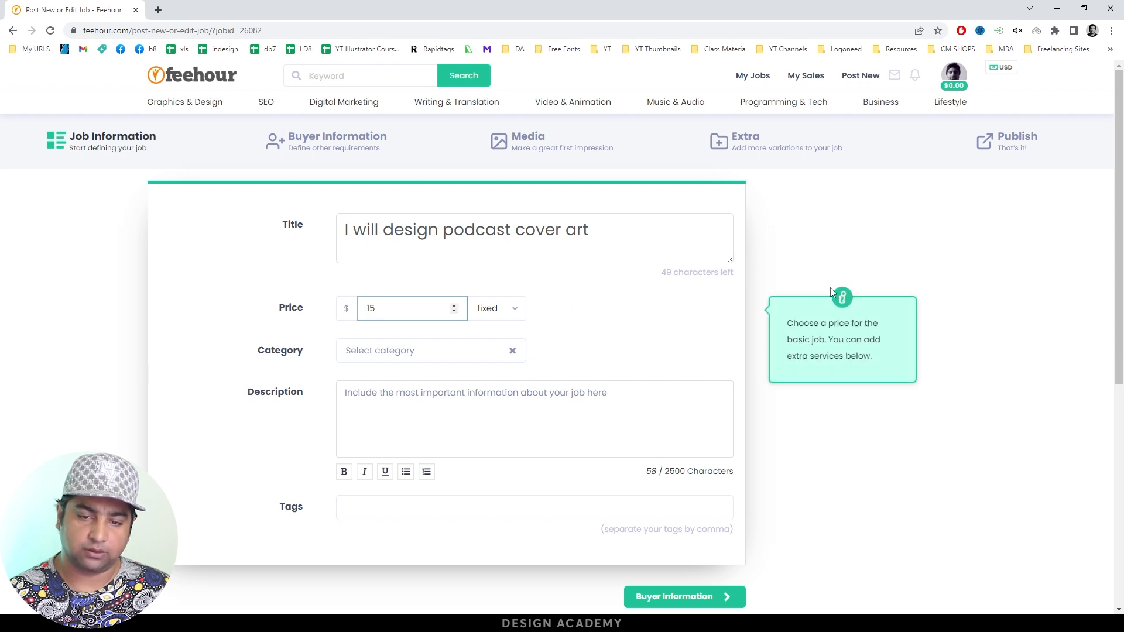
Step: Try package pricing to examine the Basic, Standard and Premium table, and switch the job back to fixed pricing
{"action": "left_click", "coordinate": [497, 315]}
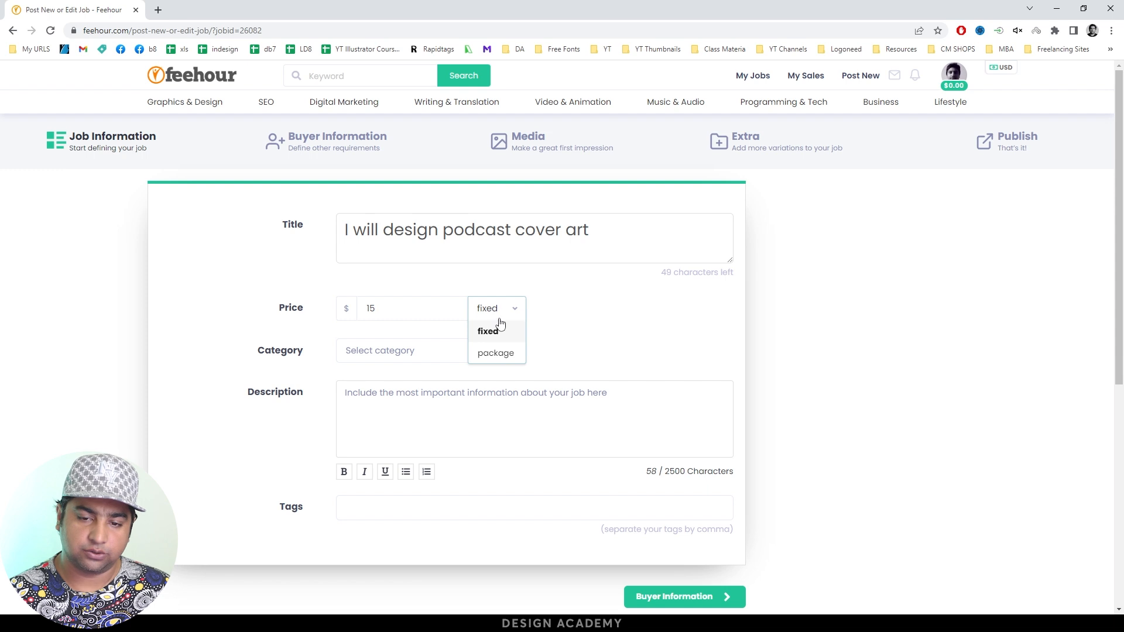
{"action": "left_click", "coordinate": [494, 354]}
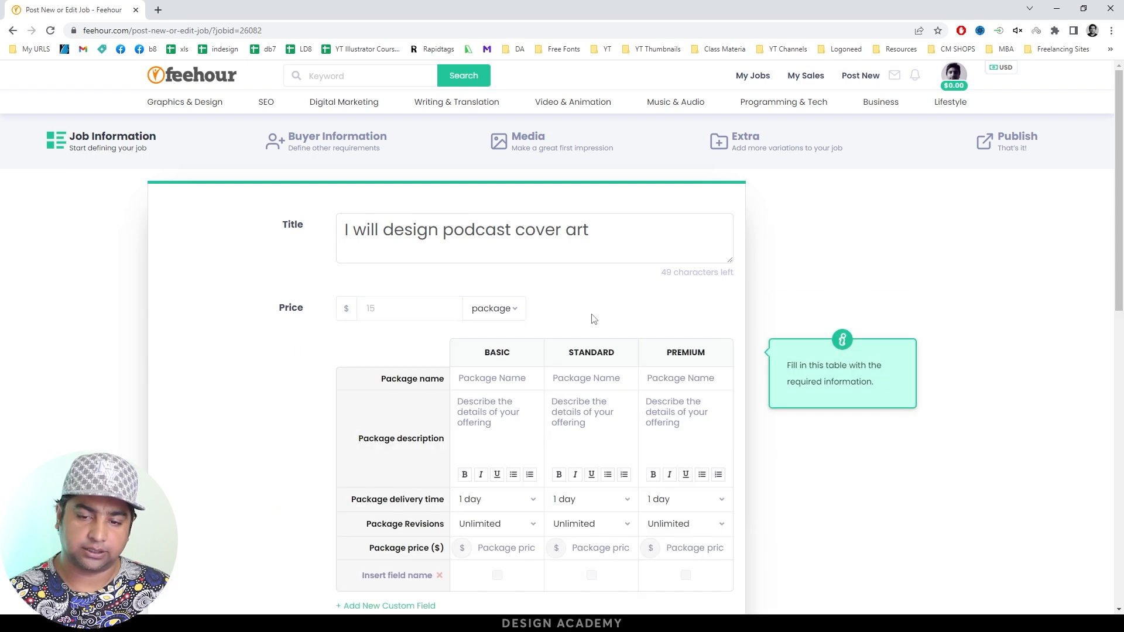
{"action": "scroll", "coordinate": [568, 314], "scroll_direction": "down", "scroll_amount": 3}
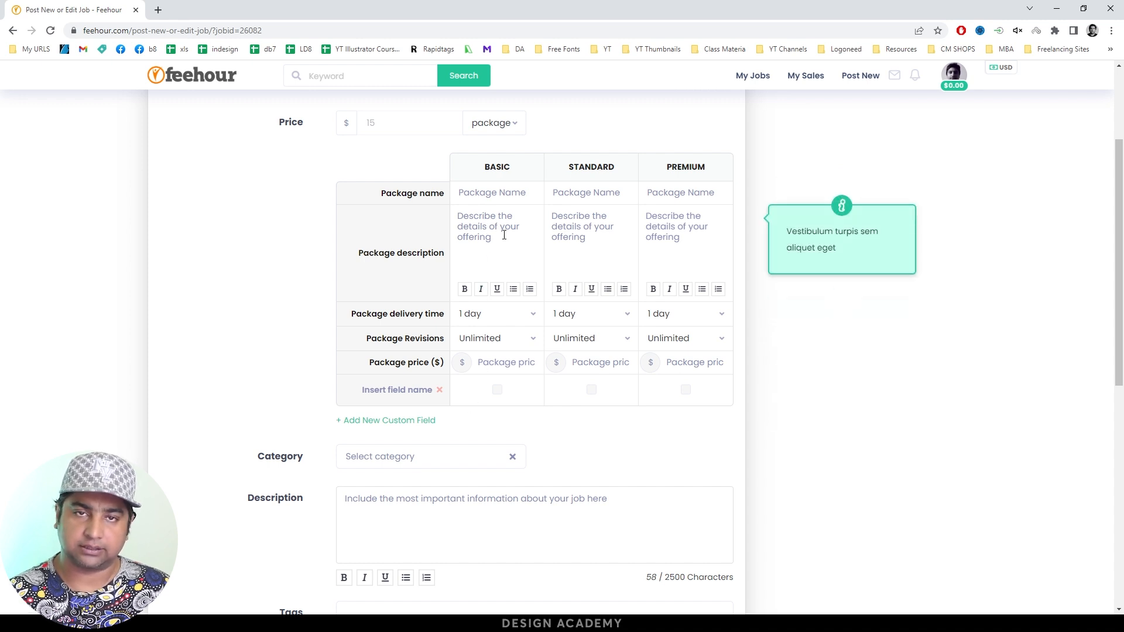
{"action": "scroll", "coordinate": [770, 293], "scroll_direction": "up", "scroll_amount": 2}
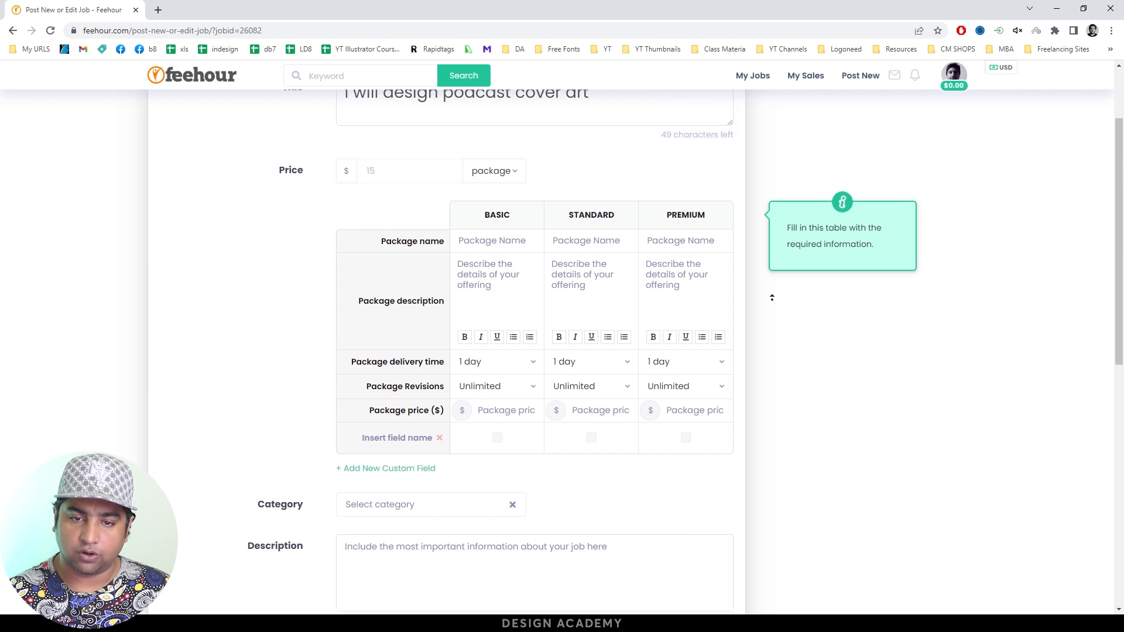
{"action": "left_click", "coordinate": [493, 208]}
{"action": "left_click", "coordinate": [484, 231]}
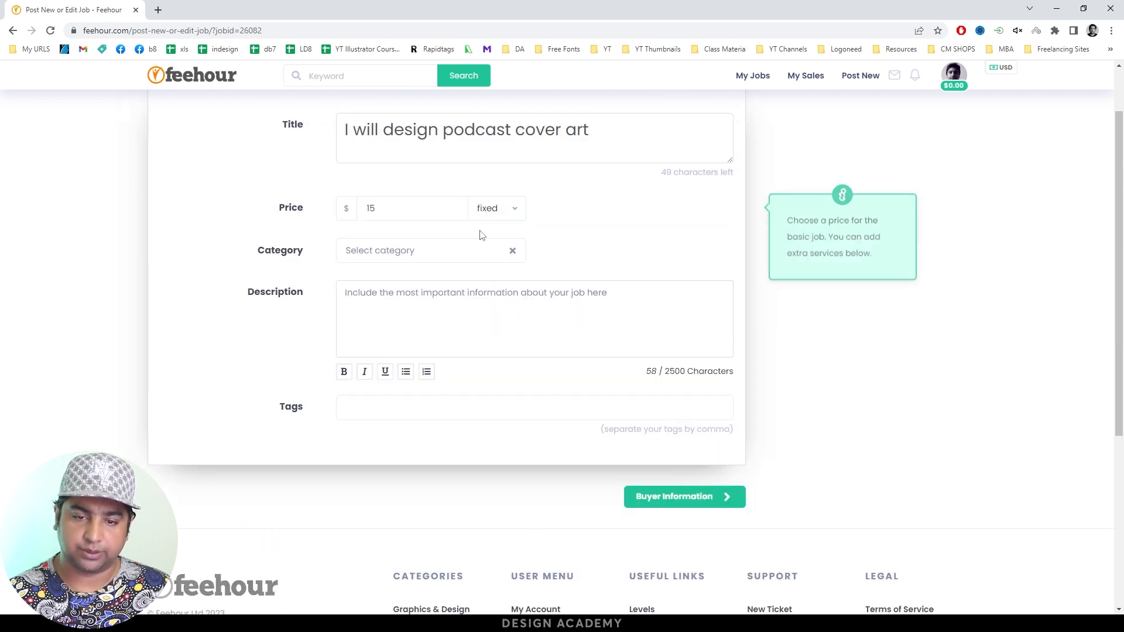
Step: Raise the fixed price to $20 and assign the job to Graphics & Design with the subcategory Book & Album Covers
{"action": "left_click", "coordinate": [455, 206]}
{"action": "left_click", "coordinate": [455, 207]}
{"action": "left_click", "coordinate": [397, 255]}
{"action": "left_click", "coordinate": [393, 317]}
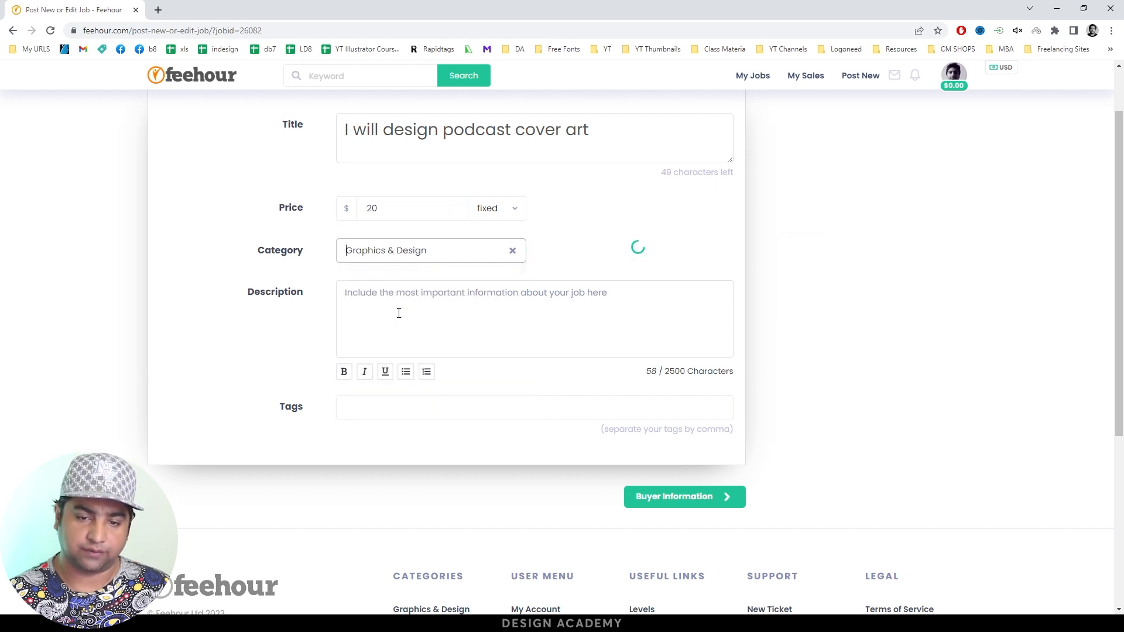
{"action": "left_click", "coordinate": [617, 253]}
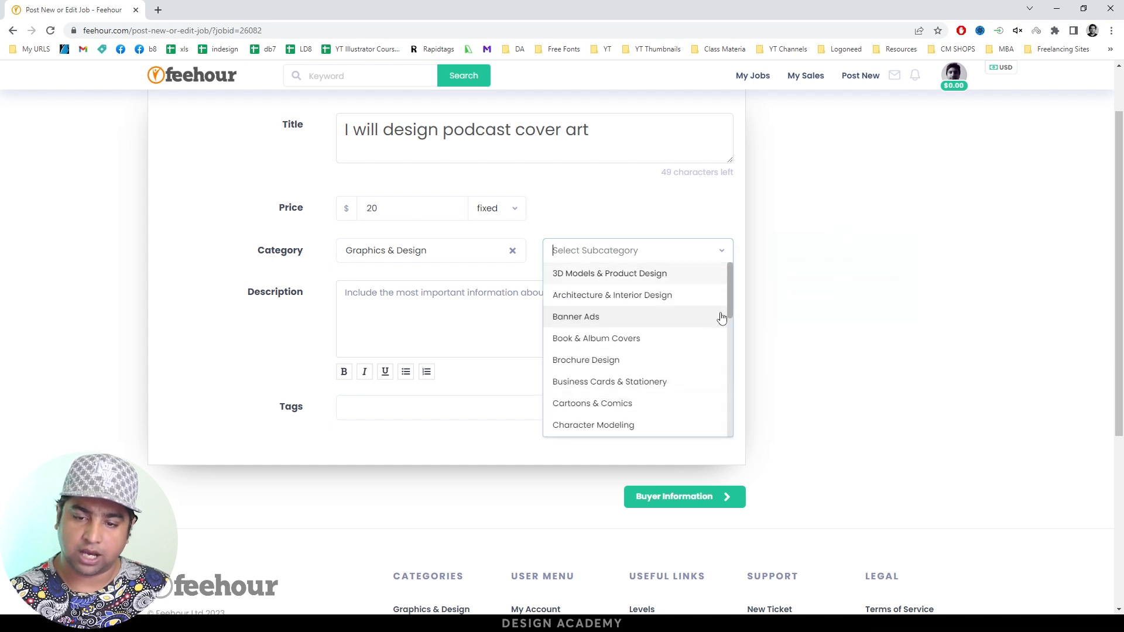
{"action": "left_click_drag", "start_coordinate": [731, 301], "coordinate": [733, 311]}
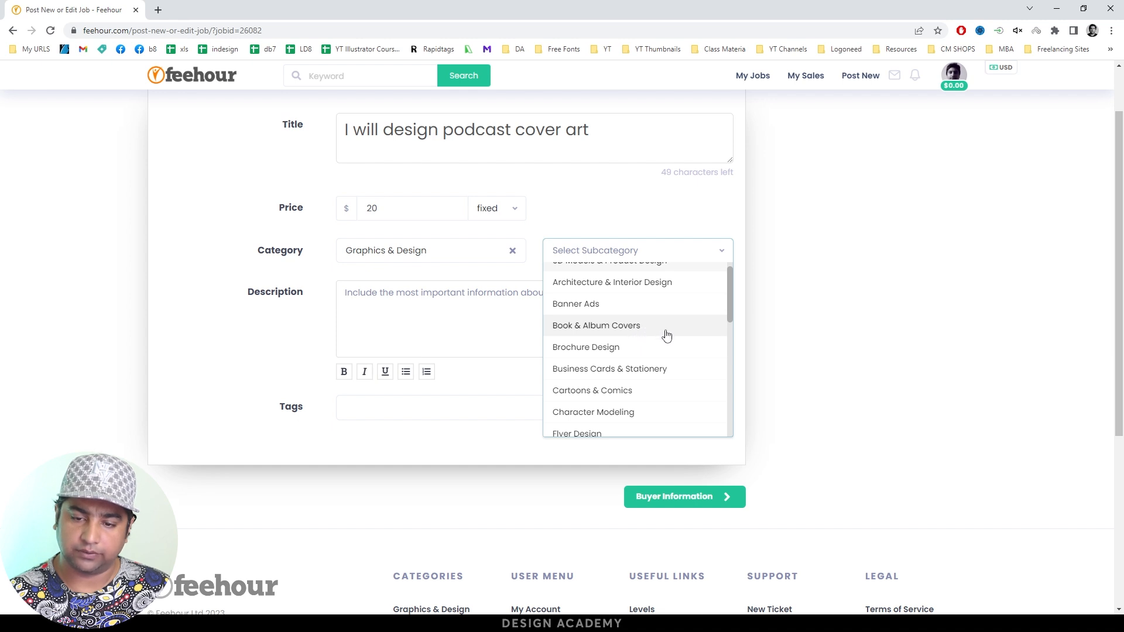
{"action": "mouse_move", "coordinate": [729, 302]}
{"action": "left_mouse_down"}
{"action": "mouse_move", "coordinate": [724, 434]}
{"action": "mouse_move", "coordinate": [725, 308]}
{"action": "left_mouse_up"}
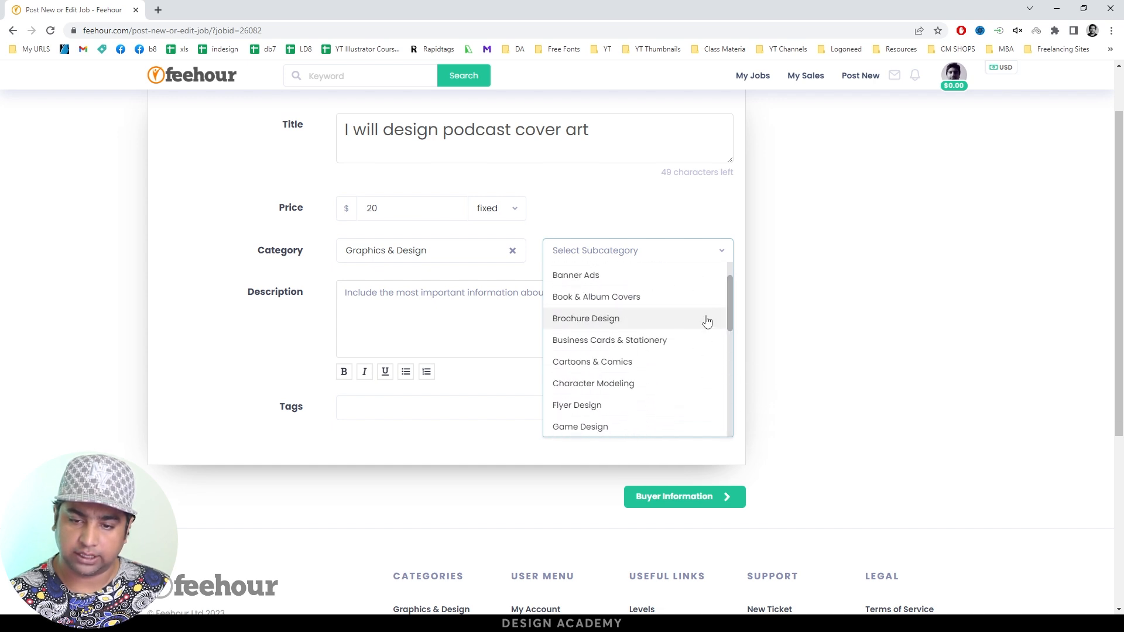
{"action": "left_click", "coordinate": [567, 300]}
Step: Paste the prepared podcast cover art text into the job description and review it
{"action": "scroll", "coordinate": [275, 307], "scroll_direction": "down", "scroll_amount": 1}
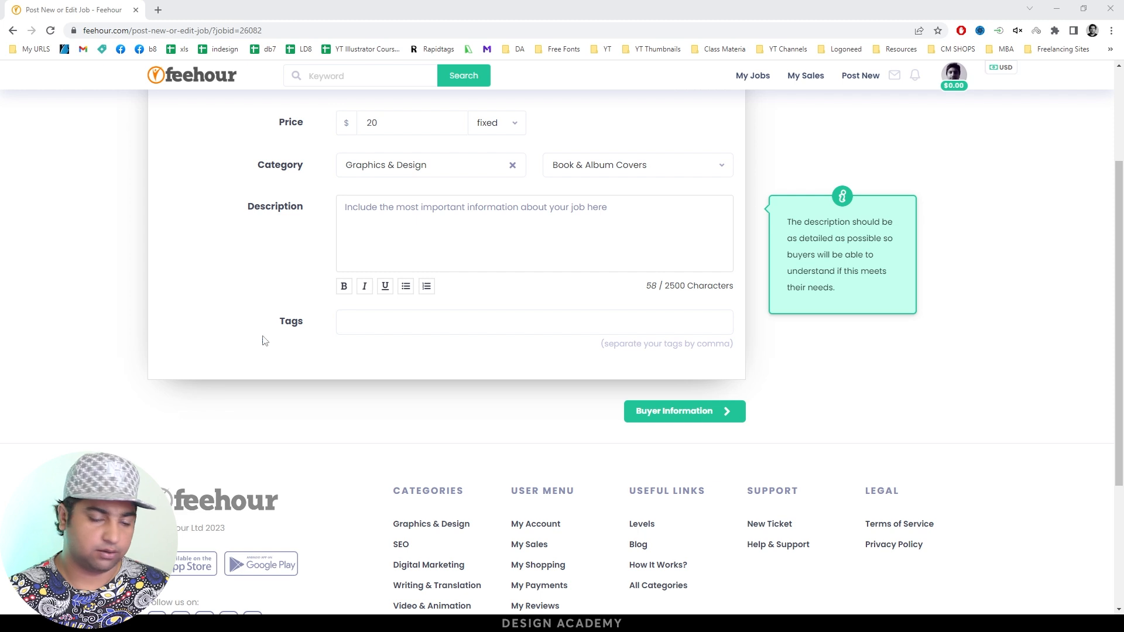
{"action": "left_click", "coordinate": [432, 216]}
{"action": "key", "text": "ctrl+v"}
{"action": "scroll", "coordinate": [454, 237], "scroll_direction": "up", "scroll_amount": 5}
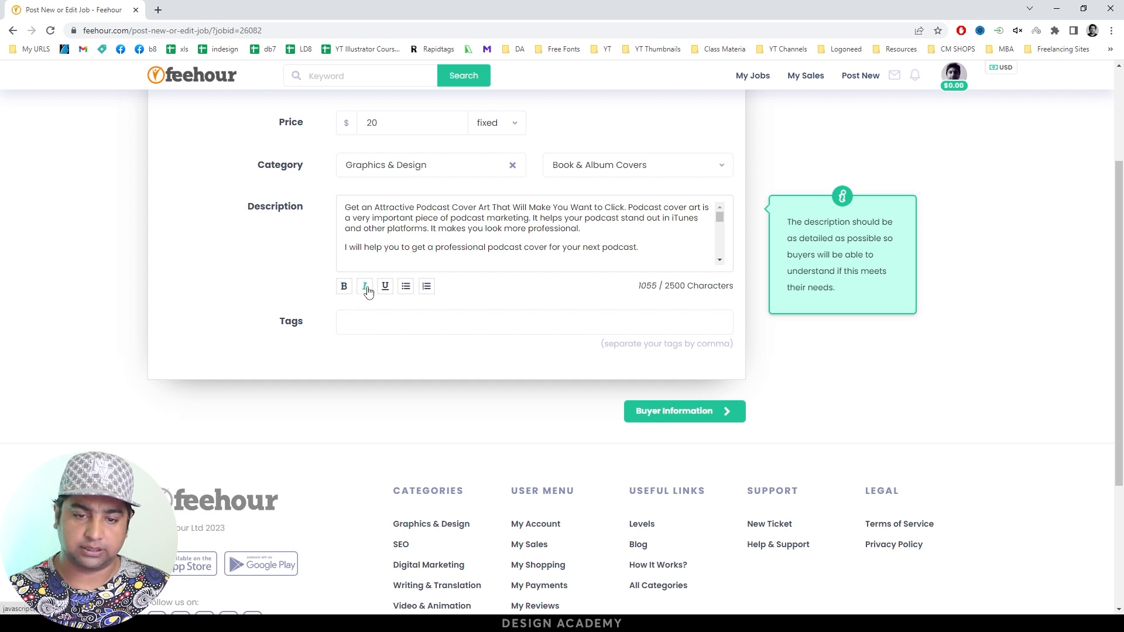
{"action": "scroll", "coordinate": [722, 262], "scroll_direction": "down", "scroll_amount": 5}
{"action": "scroll", "coordinate": [724, 267], "scroll_direction": "down", "scroll_amount": 5}
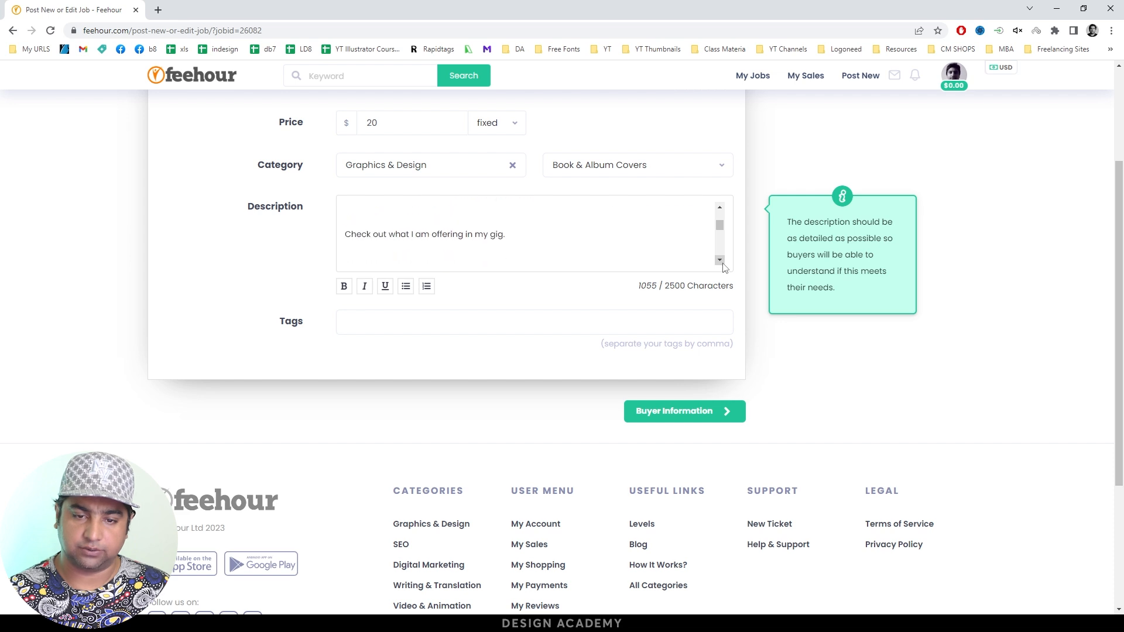
{"action": "scroll", "coordinate": [724, 267], "scroll_direction": "down", "scroll_amount": 5}
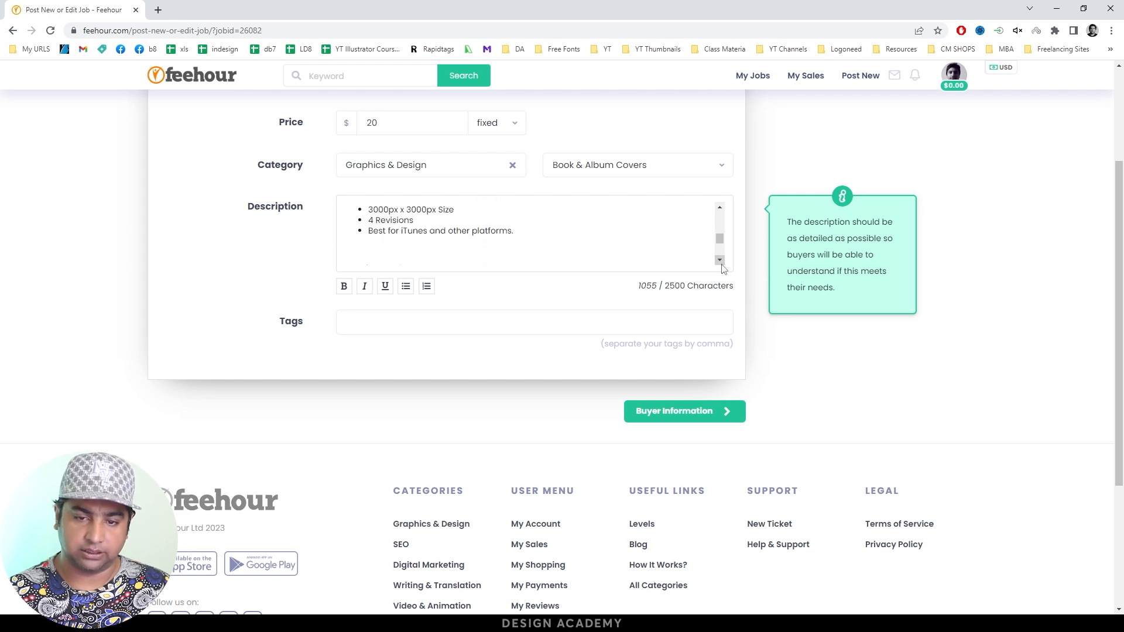
Step: Remove the blank lines after the description's opening sentence and after "will be matched perfectly:"
{"action": "left_click_drag", "start_coordinate": [720, 245], "coordinate": [719, 222]}
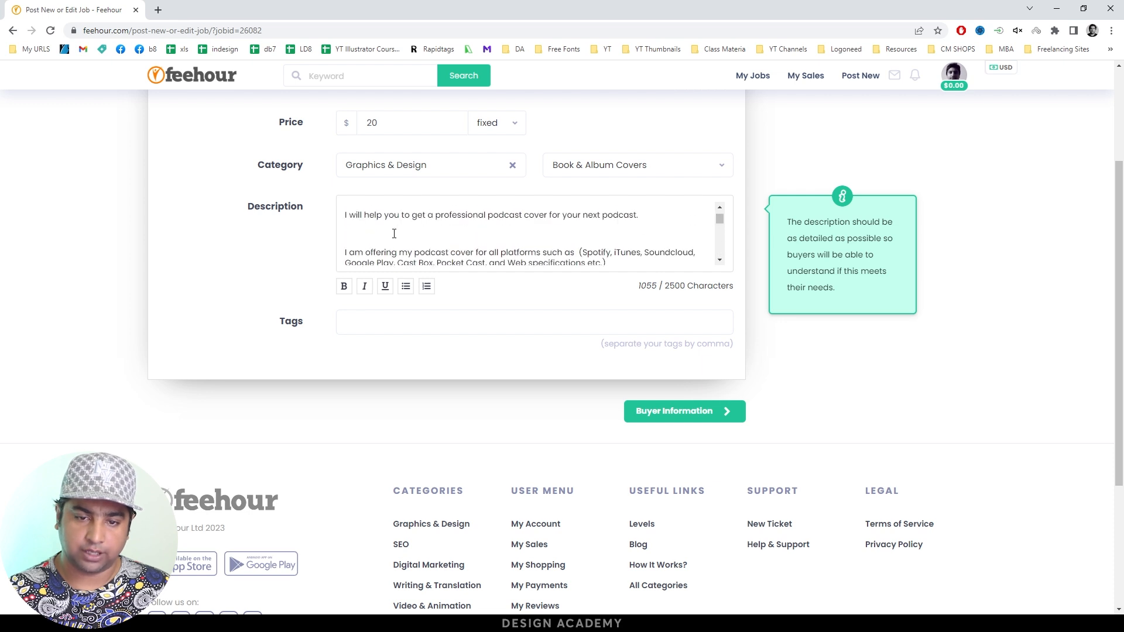
{"action": "key", "text": "BackSpace"}
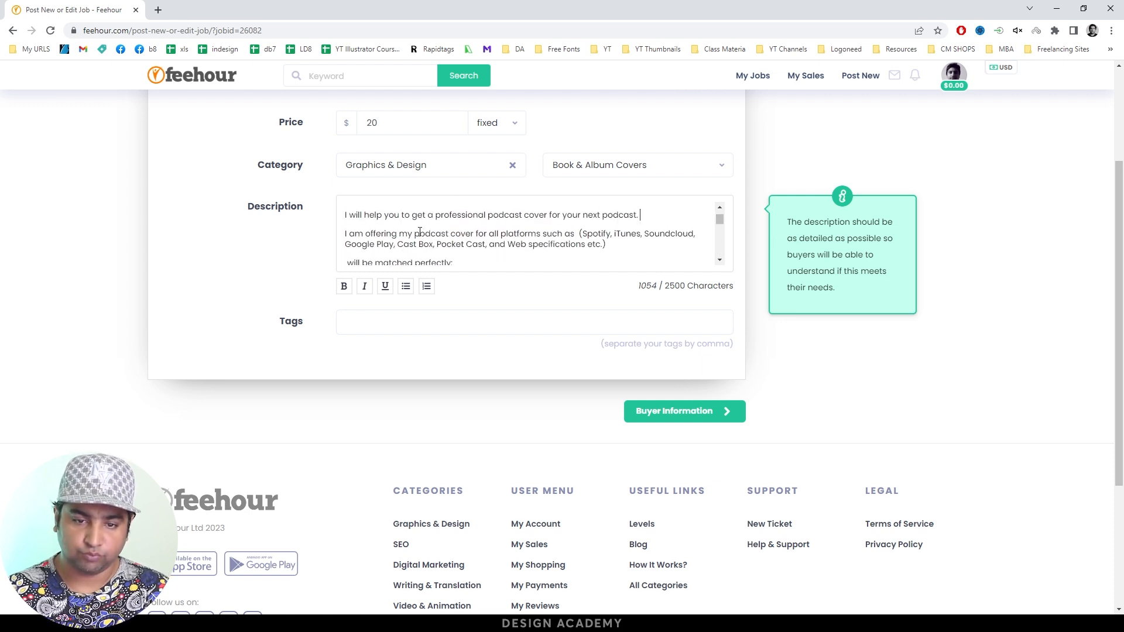
{"action": "left_click", "coordinate": [720, 260]}
{"action": "key", "text": "BackSpace"}
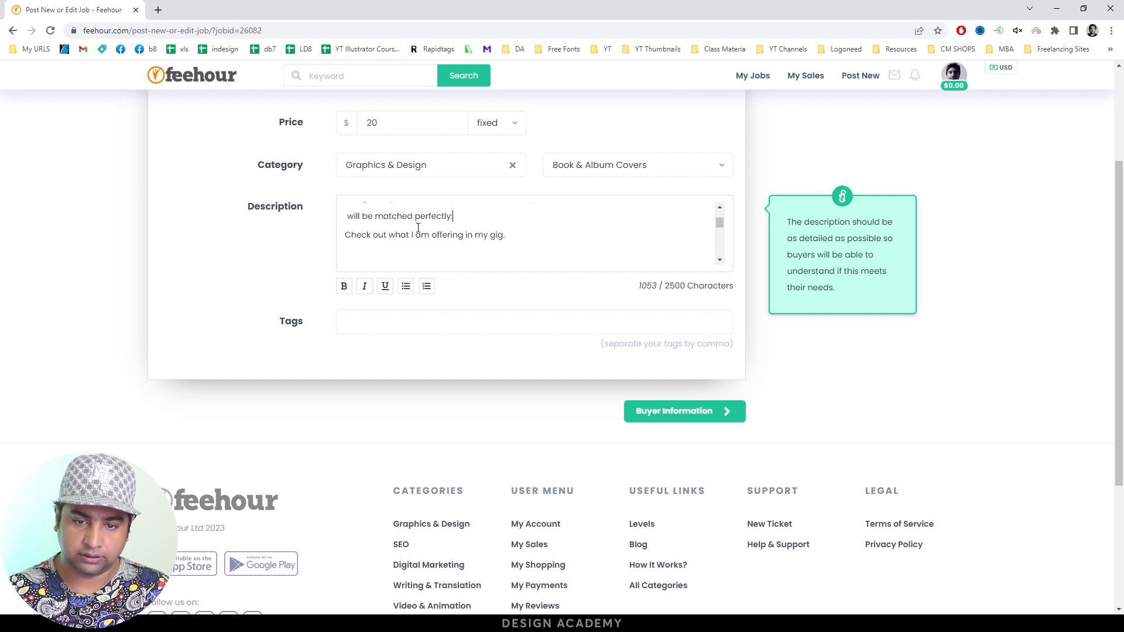
Step: Make the "Basic Package Includes" heading in the description bold
{"action": "scroll", "coordinate": [451, 236], "scroll_direction": "down", "scroll_amount": 5}
{"action": "scroll", "coordinate": [724, 234], "scroll_direction": "up", "scroll_amount": 1}
{"action": "triple_click", "coordinate": [380, 218]}
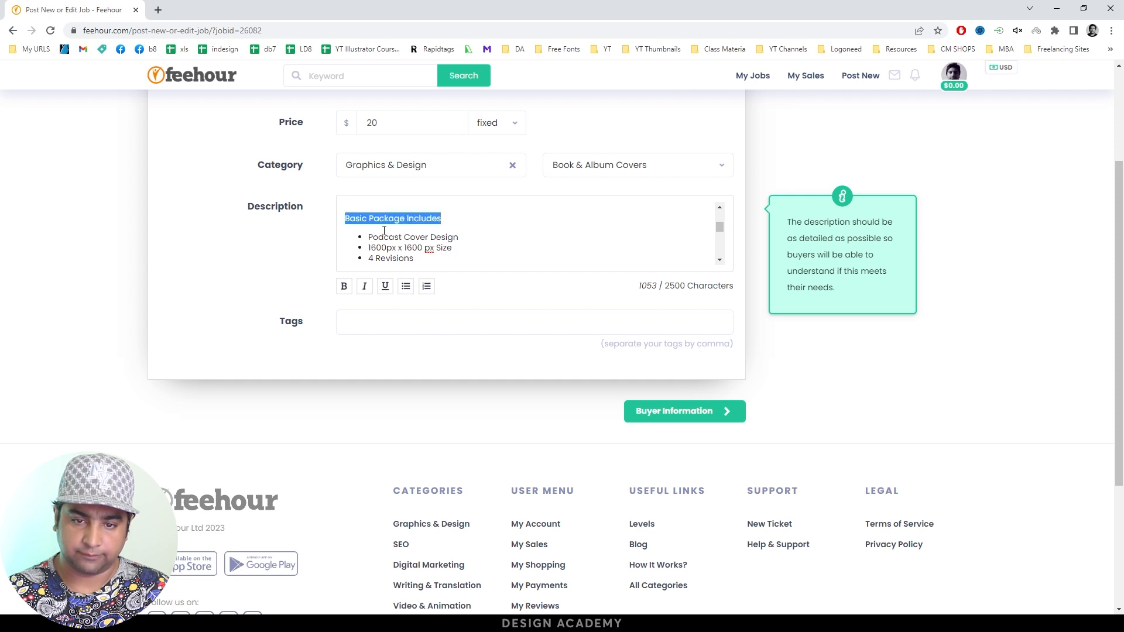
{"action": "left_click", "coordinate": [344, 286]}
{"action": "left_click", "coordinate": [403, 236]}
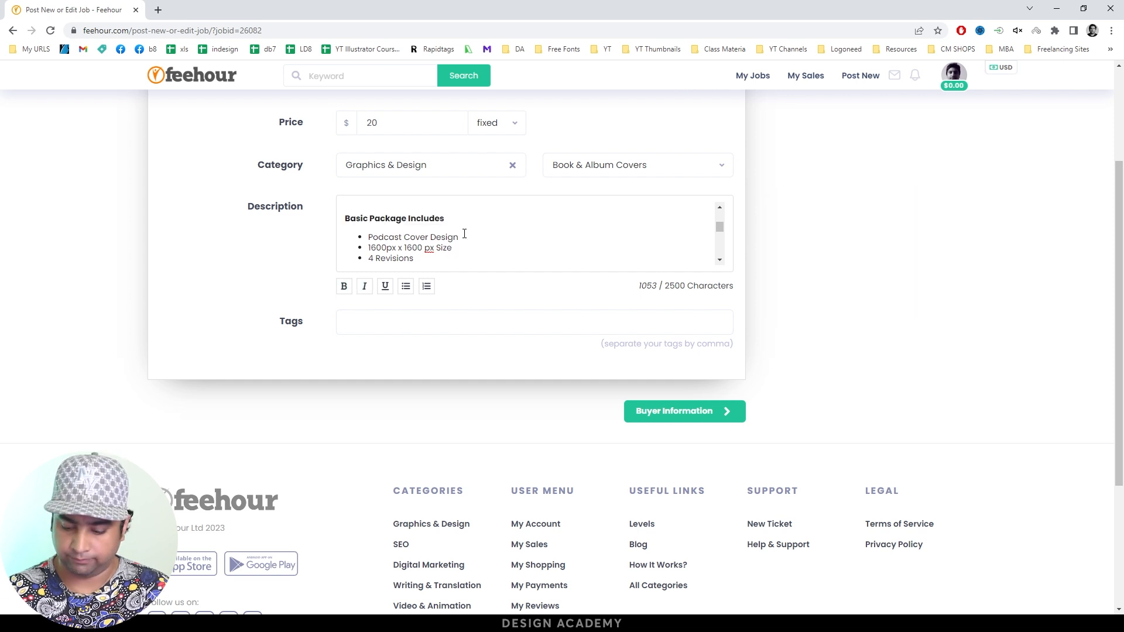
Step: Make the remaining package headings in the description bold, including "Premium Package"
{"action": "scroll", "coordinate": [459, 234], "scroll_direction": "down", "scroll_amount": 3}
{"action": "left_click_drag", "start_coordinate": [345, 241], "coordinate": [423, 240]}
{"action": "left_click", "coordinate": [344, 287]}
{"action": "left_click", "coordinate": [402, 241]}
{"action": "key", "text": "Down"}
{"action": "key", "text": "Down"}
{"action": "key", "text": "Down"}
{"action": "key", "text": "Down"}
{"action": "key", "text": "Down"}
{"action": "key", "text": "Down"}
{"action": "key", "text": "Down"}
{"action": "left_click_drag", "start_coordinate": [345, 260], "coordinate": [422, 259]}
{"action": "left_click", "coordinate": [344, 286]}
{"action": "left_click", "coordinate": [388, 253]}
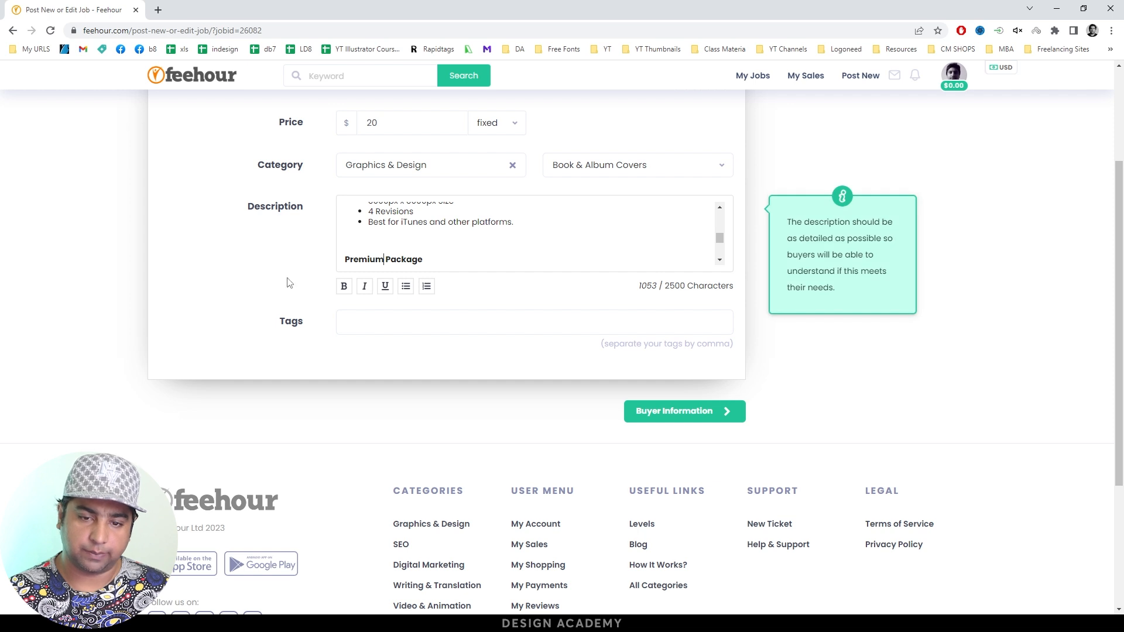
Step: Switch the job to package pricing and name the Basic package "1x 1600x1600px Podcast Cover Design"
{"action": "scroll", "coordinate": [288, 283], "scroll_direction": "up", "scroll_amount": 3}
{"action": "left_click", "coordinate": [510, 309]}
{"action": "left_click", "coordinate": [501, 353]}
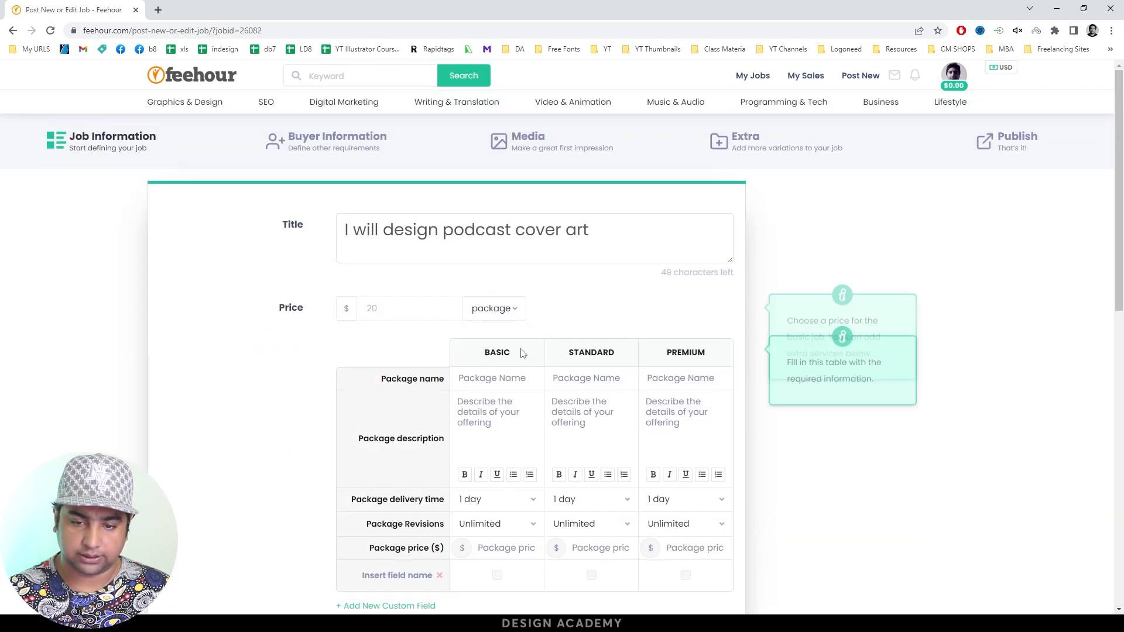
{"action": "scroll", "coordinate": [503, 354], "scroll_direction": "down", "scroll_amount": 3}
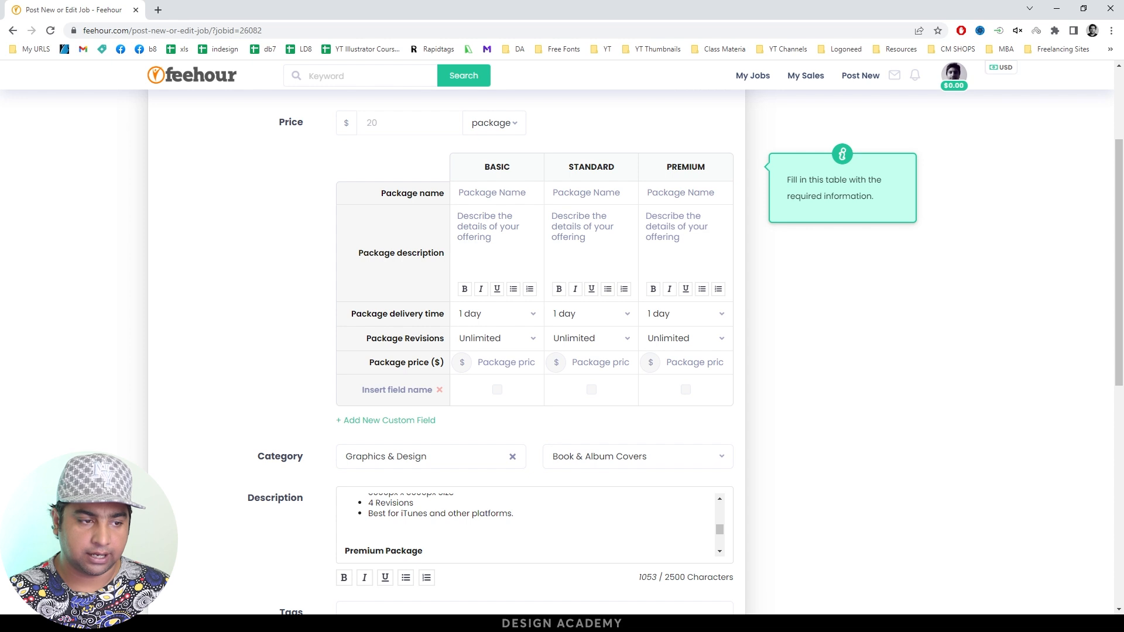
{"action": "key", "text": "alt+Tab"}
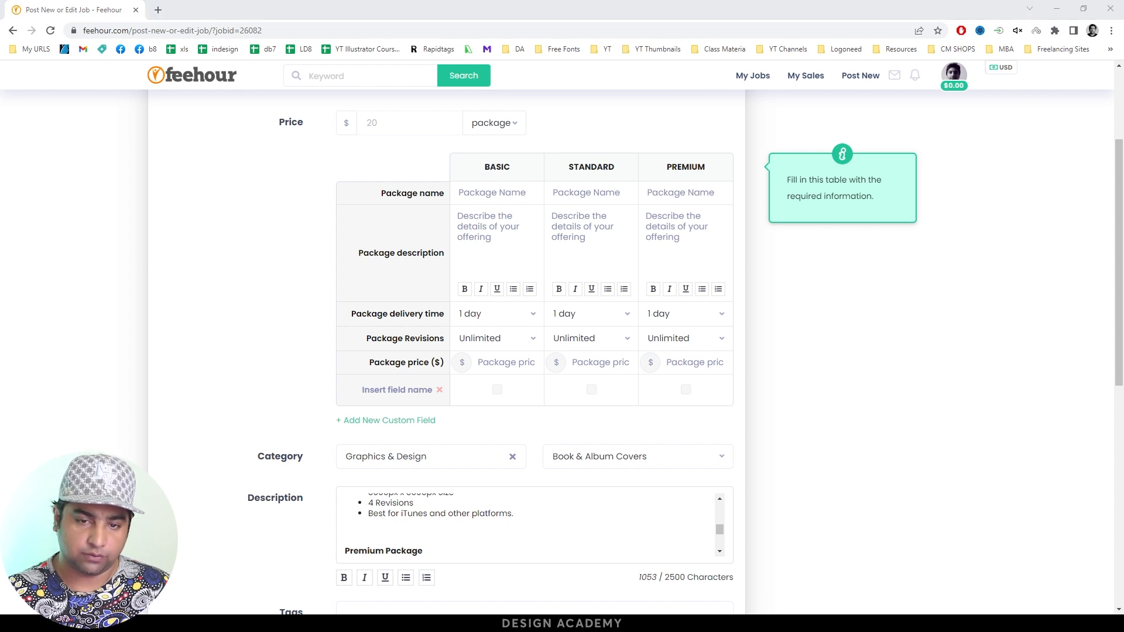
{"action": "left_click", "coordinate": [486, 193]}
{"action": "type", "text": "Podcast Cover Design"}
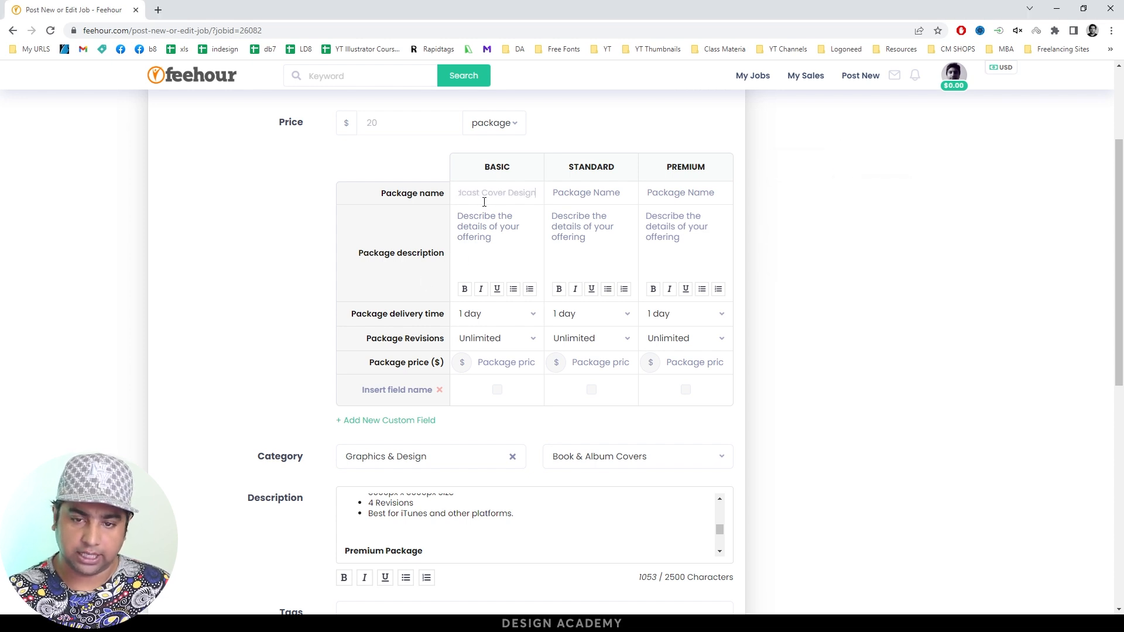
{"action": "left_click", "coordinate": [492, 245]}
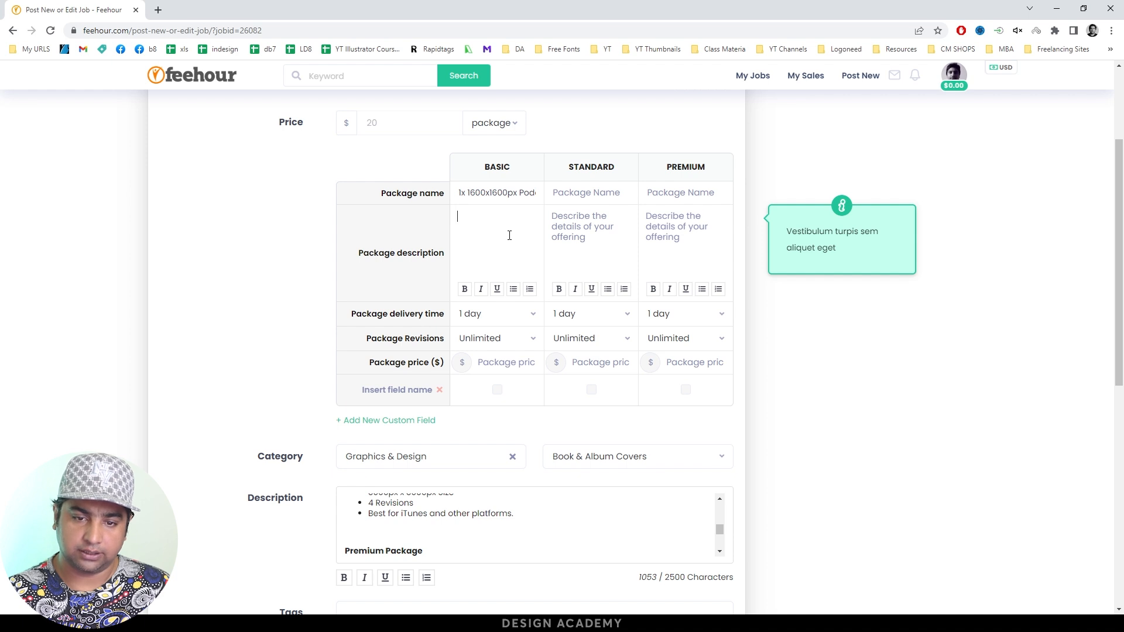
Step: Paste the prepared 3000x3000px package name for the Standard package and change its quantity to 2x
{"action": "left_click", "coordinate": [569, 194]}
{"action": "key", "text": "alt+Tab"}
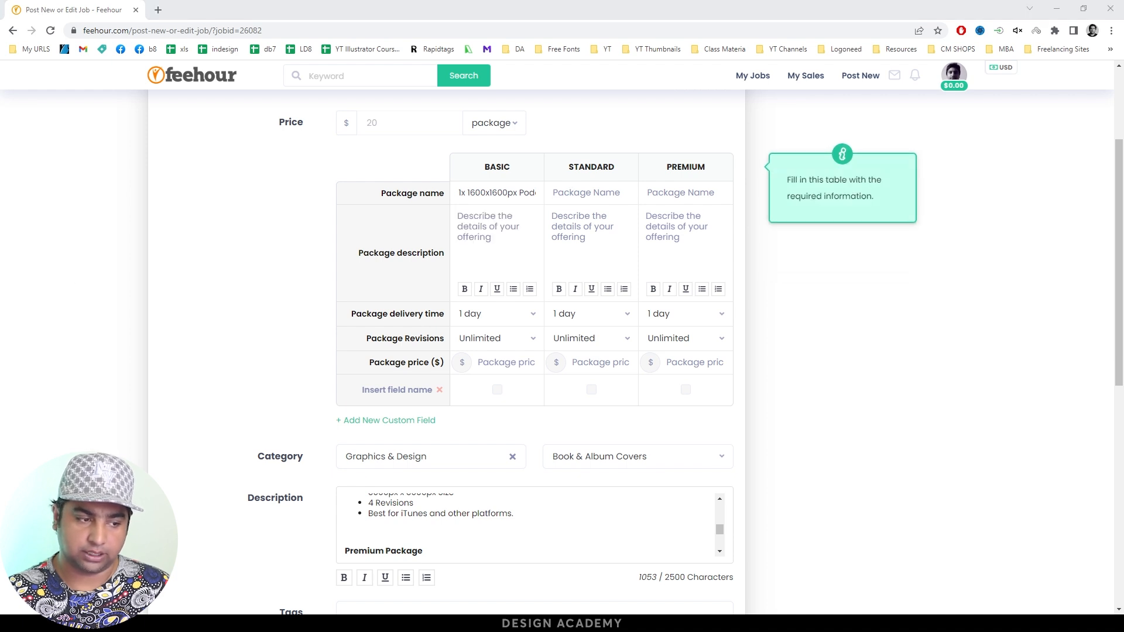
{"action": "left_click", "coordinate": [591, 194]}
{"action": "key", "text": "ctrl+v"}
{"action": "left_click_drag", "start_coordinate": [583, 194], "coordinate": [552, 192]}
{"action": "left_click", "coordinate": [556, 192]}
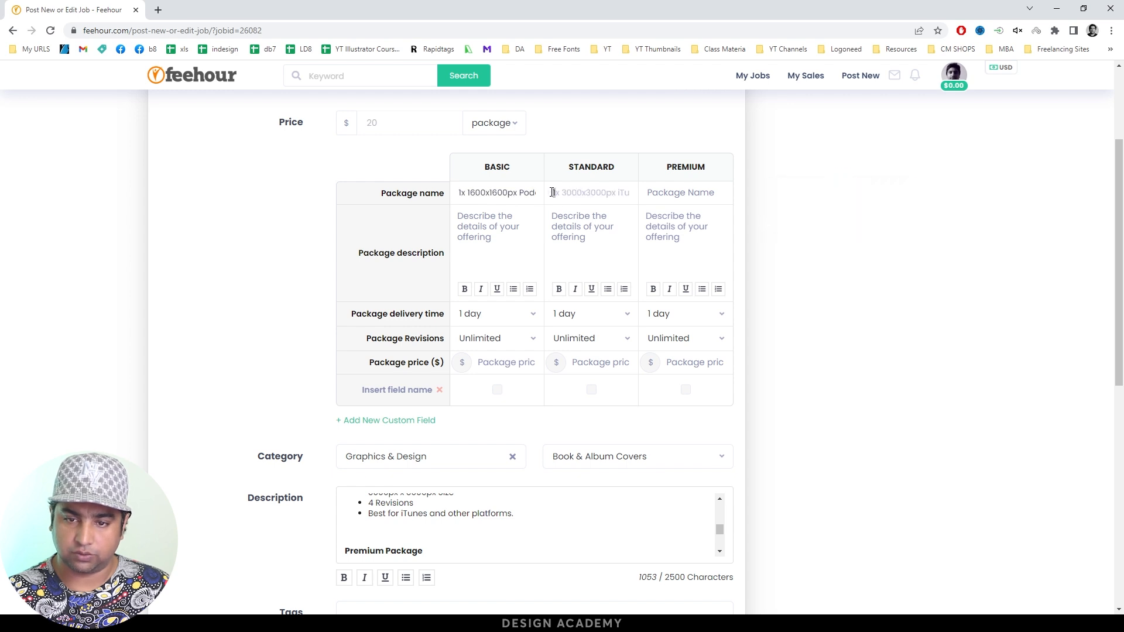
{"action": "type", "text": "2"}
Step: Reuse the 3000x3000px package name for the Premium package and change its quantity to 3x
{"action": "left_click", "coordinate": [656, 192]}
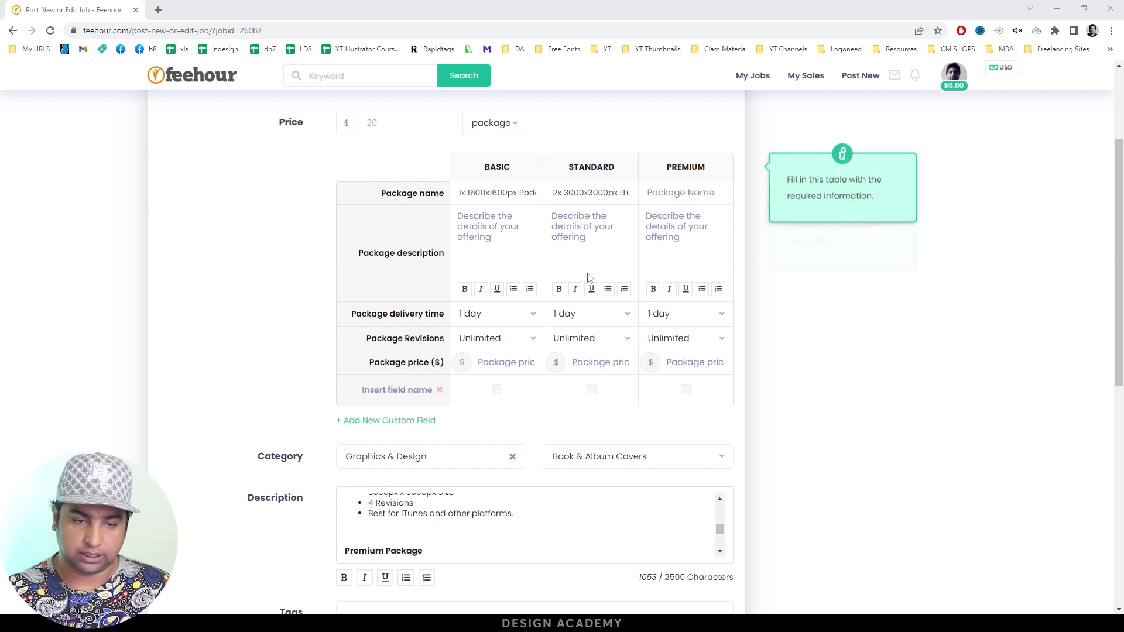
{"action": "left_click", "coordinate": [680, 201]}
{"action": "key", "text": "ctrl+v"}
{"action": "left_click_drag", "start_coordinate": [665, 194], "coordinate": [648, 194]}
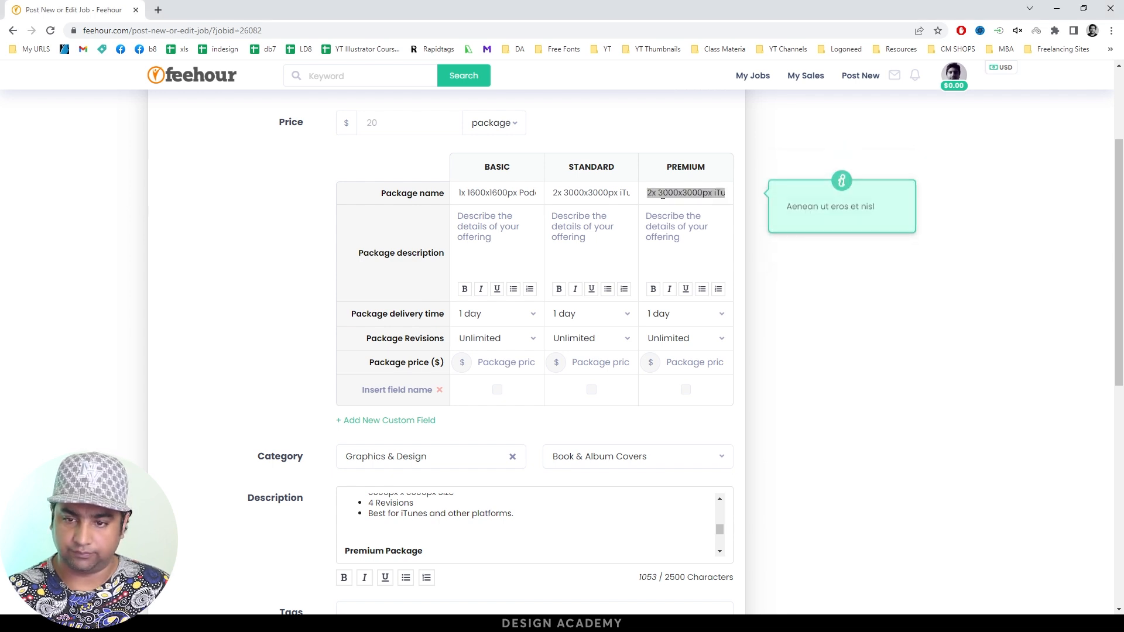
{"action": "left_click", "coordinate": [653, 197]}
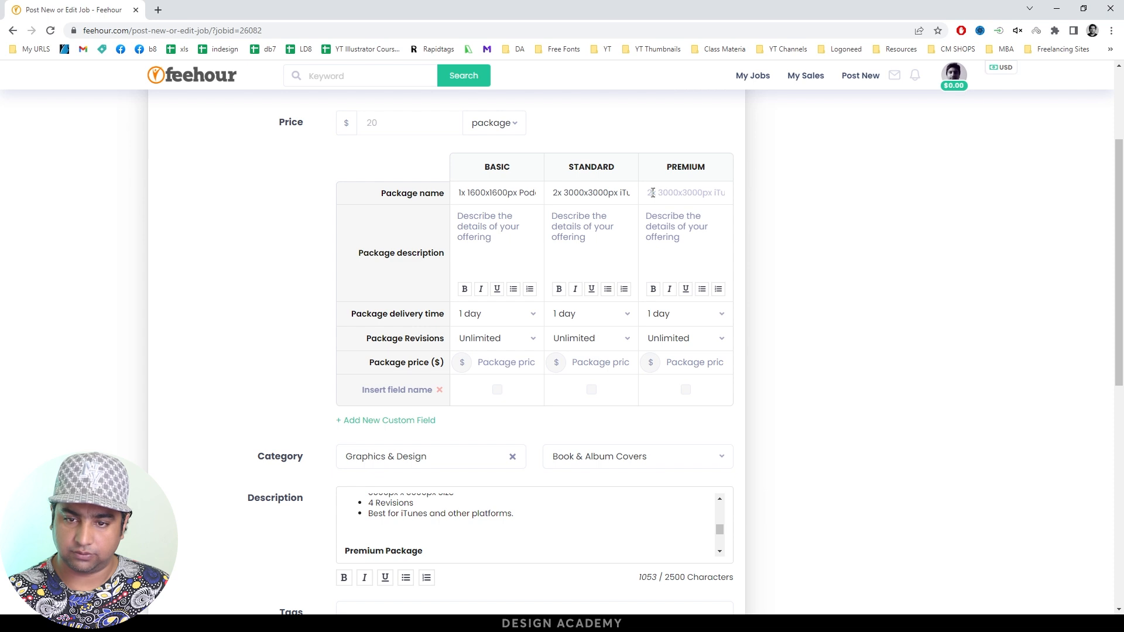
{"action": "left_click_drag", "start_coordinate": [653, 193], "coordinate": [647, 192]}
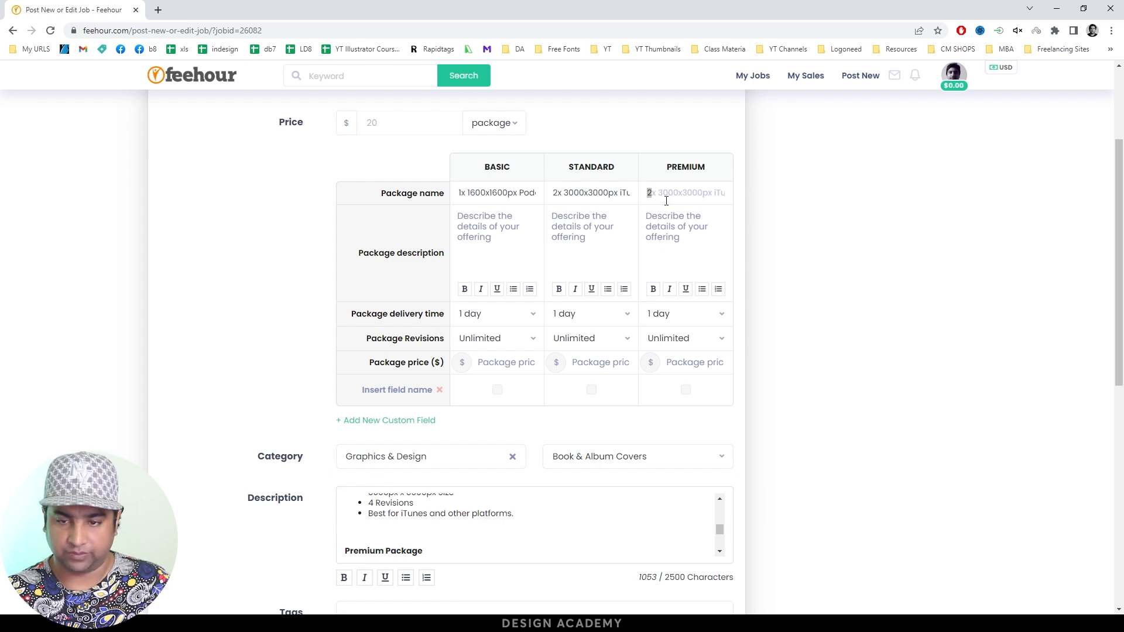
{"action": "type", "text": "3"}
Step: Paste "1 Podcast cover with 1600x1600px Podcast Cover Design" as the Basic package's description
{"action": "left_click", "coordinate": [495, 235]}
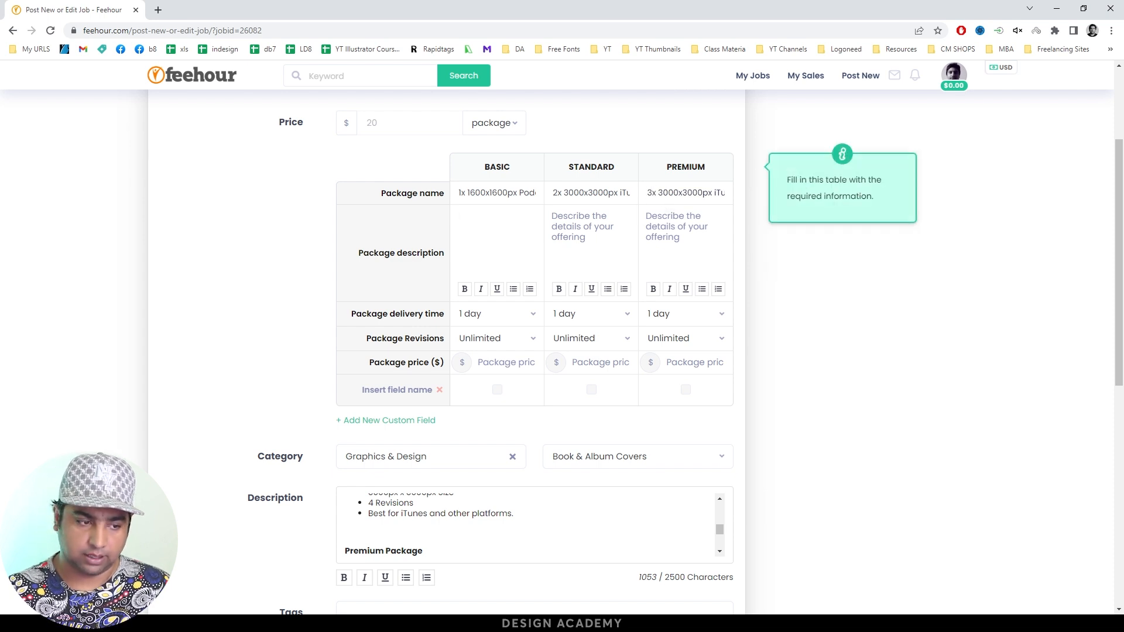
{"action": "key", "text": "alt+Tab"}
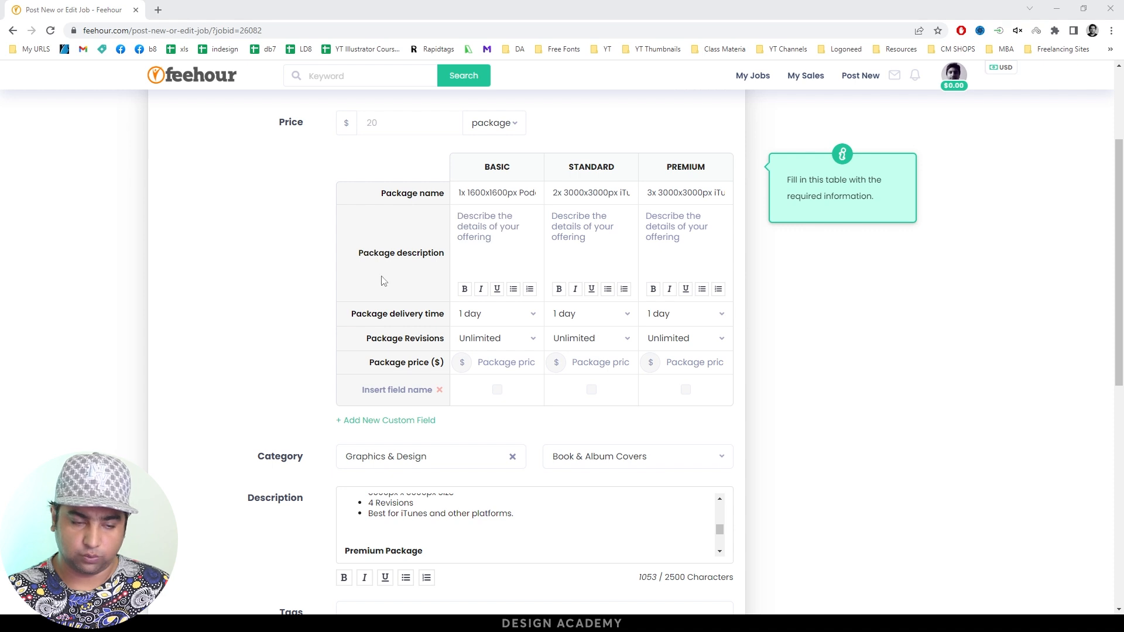
{"action": "left_click", "coordinate": [494, 234]}
{"action": "type", "text": "1 Podcast cover with 1600x1600px Podcast Cover Design"}
Step: Reuse the Basic package's description for Standard and Premium, changing the number of podcast covers to 2 and 3
{"action": "left_click", "coordinate": [581, 235]}
{"action": "type", "text": "1 Podcast cover with 1600x1600px Podcast Cover Design"}
{"action": "double_click", "coordinate": [553, 216]}
{"action": "type", "text": "2"}
{"action": "left_click", "coordinate": [665, 235]}
{"action": "type", "text": "1 Podcast cover with 1600x1600px Podcast Cover Design"}
{"action": "double_click", "coordinate": [646, 216]}
{"action": "type", "text": "3"}
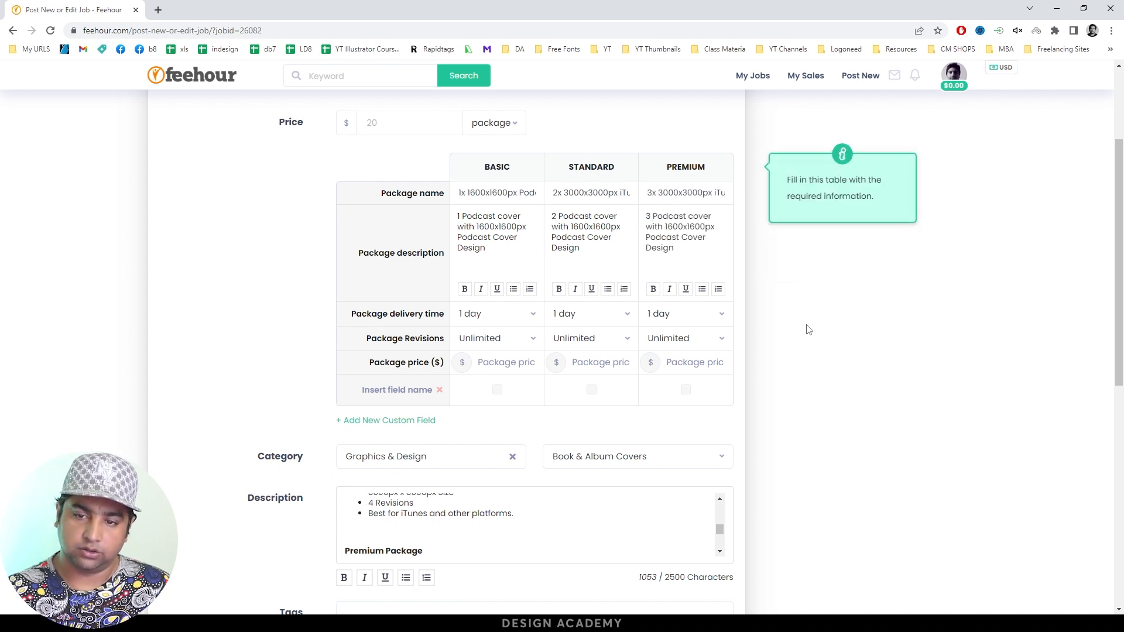
{"action": "left_click", "coordinate": [488, 243]}
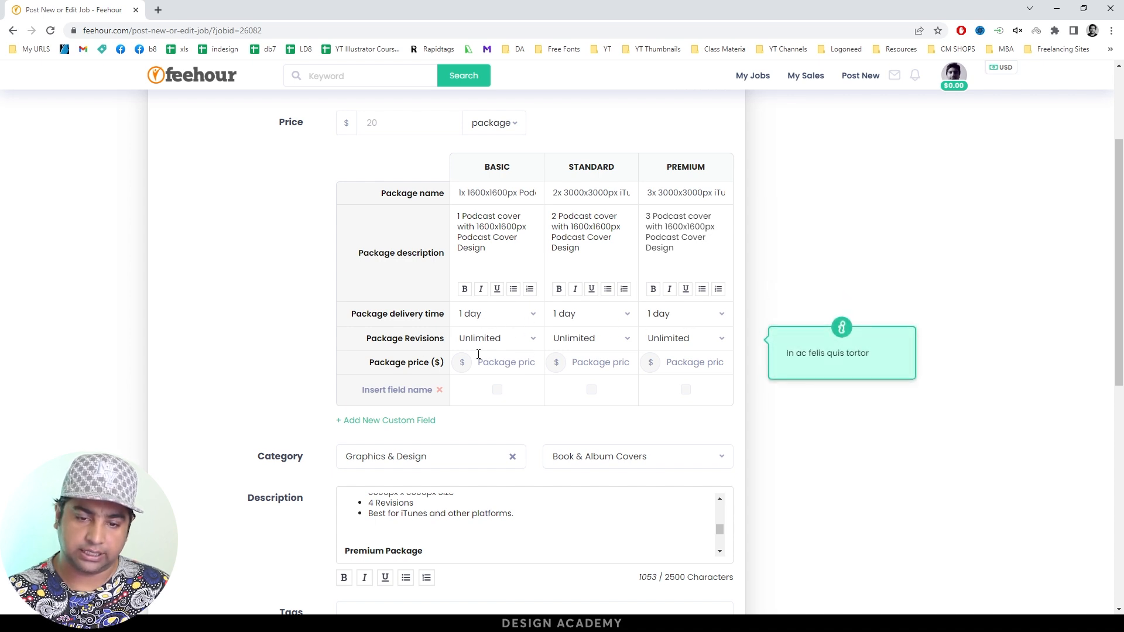
Step: Set the package prices to $20 for Basic, $35 for Standard and $50 for Premium
{"action": "middle_click", "coordinate": [821, 497]}
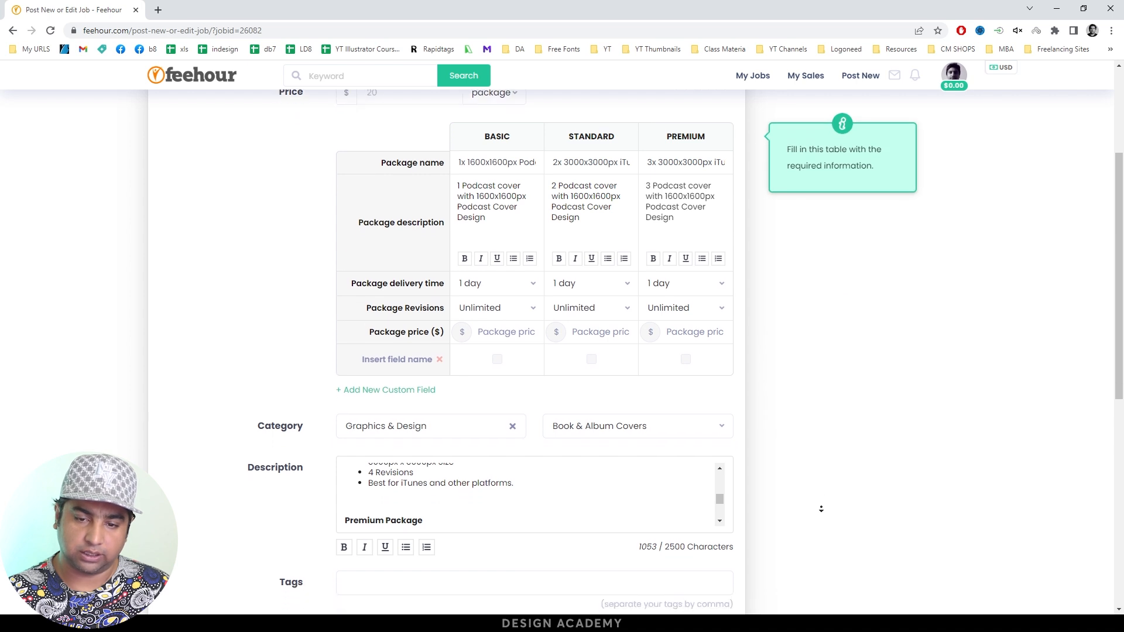
{"action": "middle_click", "coordinate": [822, 511]}
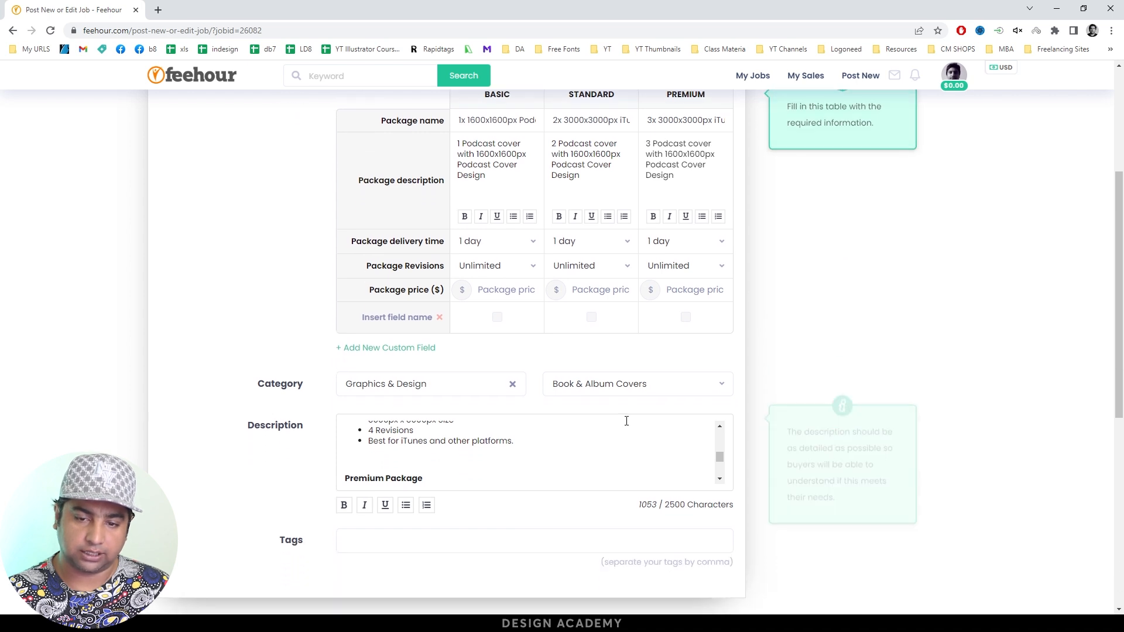
{"action": "left_click", "coordinate": [513, 288]}
{"action": "type", "text": "20"}
{"action": "left_click", "coordinate": [591, 290]}
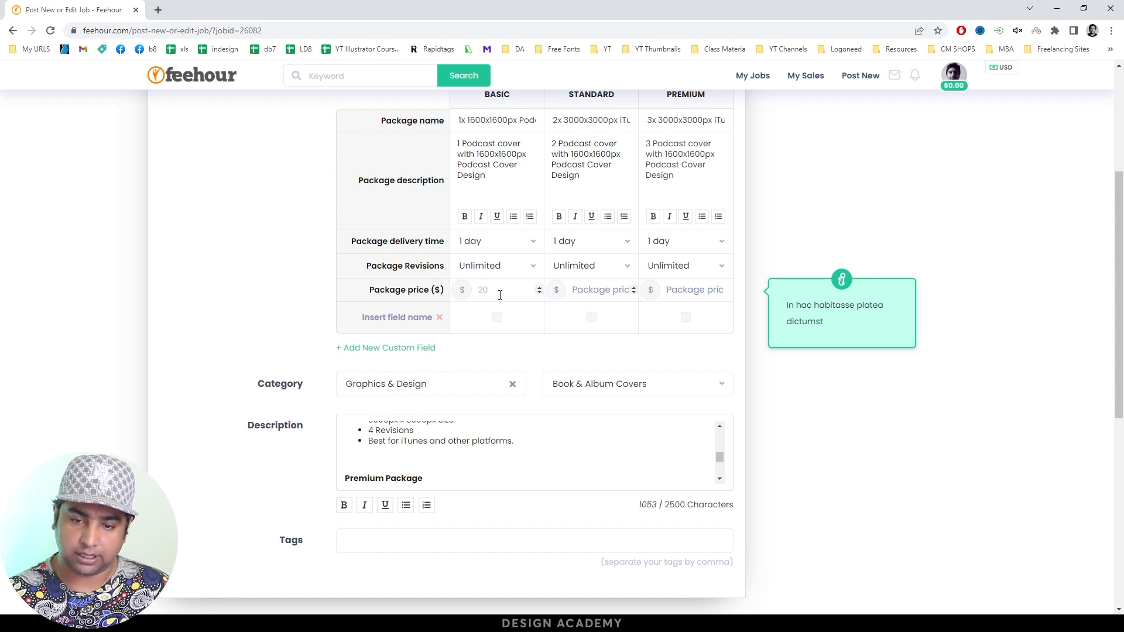
{"action": "type", "text": "35"}
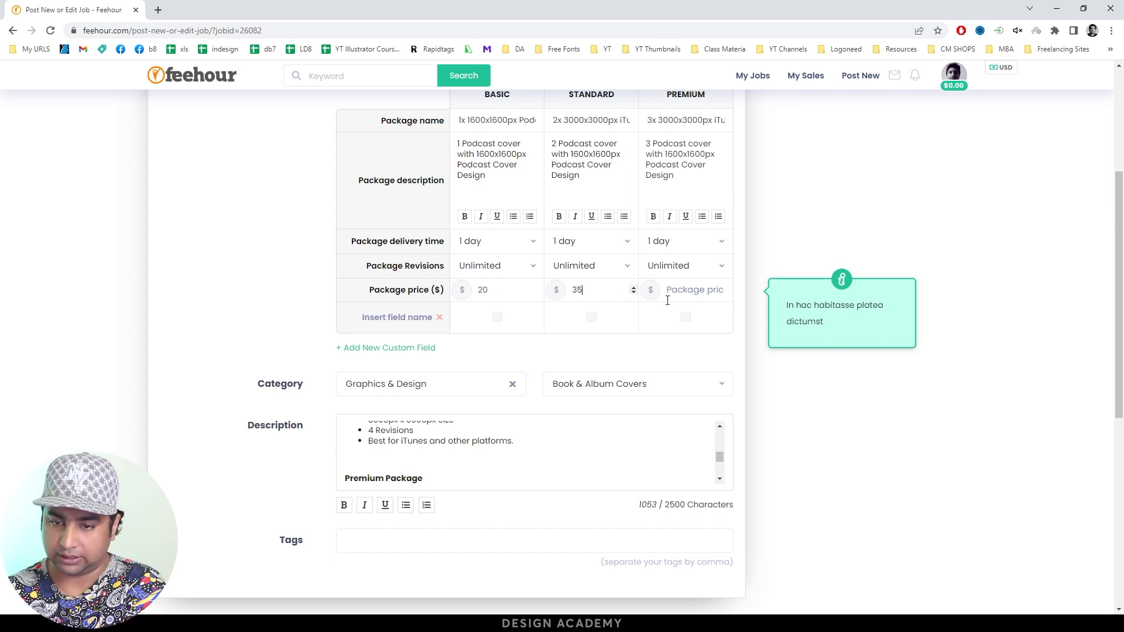
{"action": "left_click", "coordinate": [673, 291]}
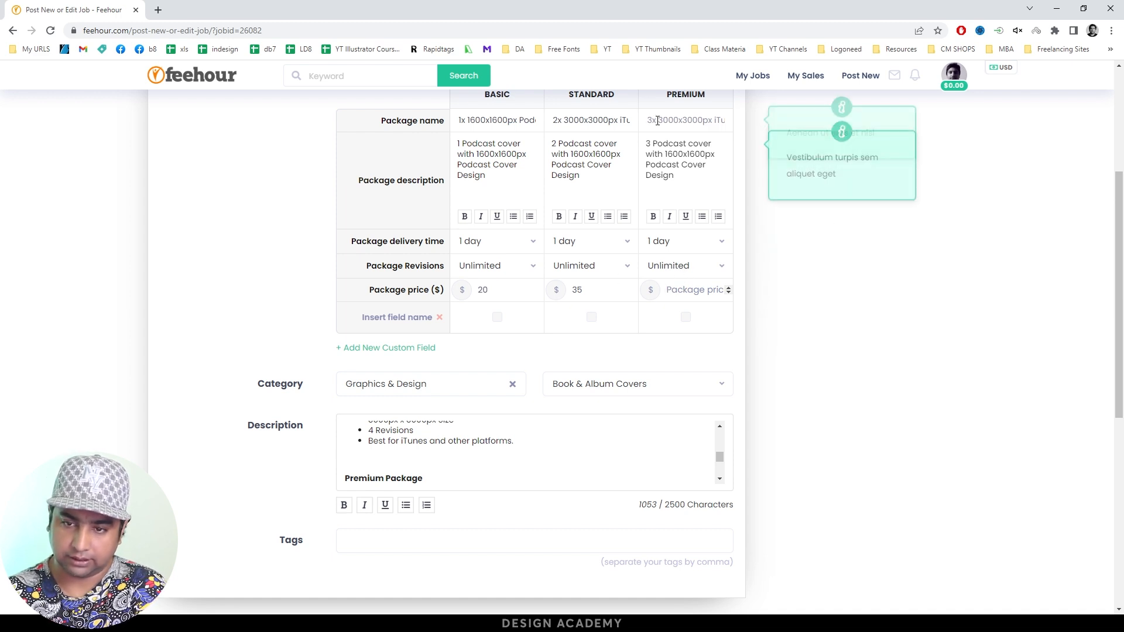
{"action": "type", "text": "50"}
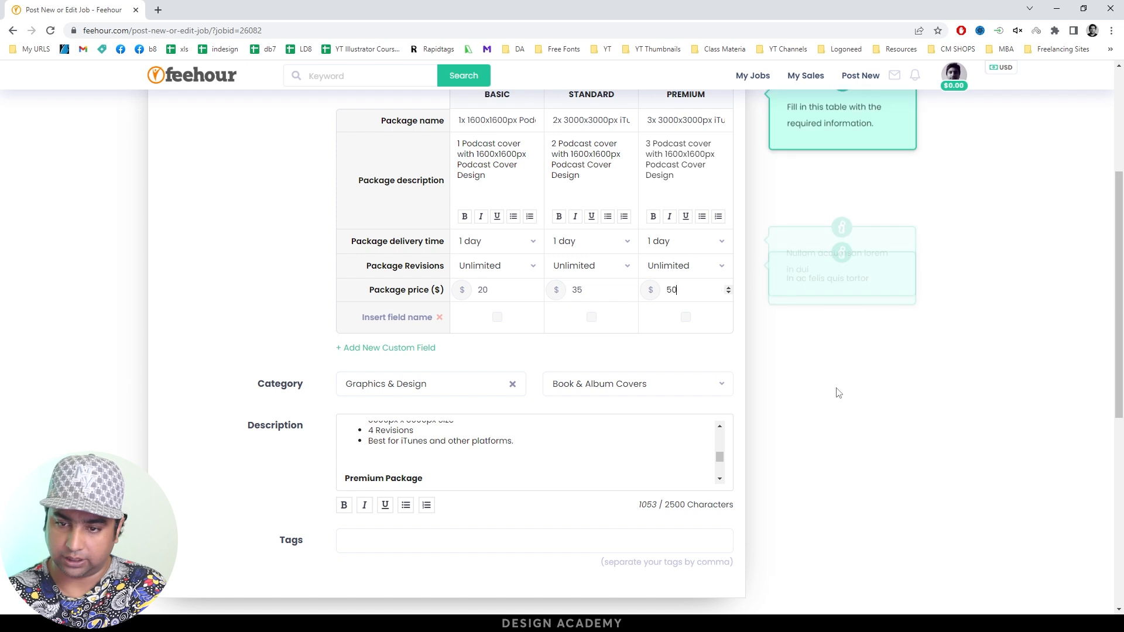
Step: Make the closing line "FEEL FREE TO PLACE AN ORDER NOW!" in the description bold
{"action": "scroll", "coordinate": [806, 337], "scroll_direction": "down", "scroll_amount": 2}
{"action": "mouse_move", "coordinate": [322, 340]}
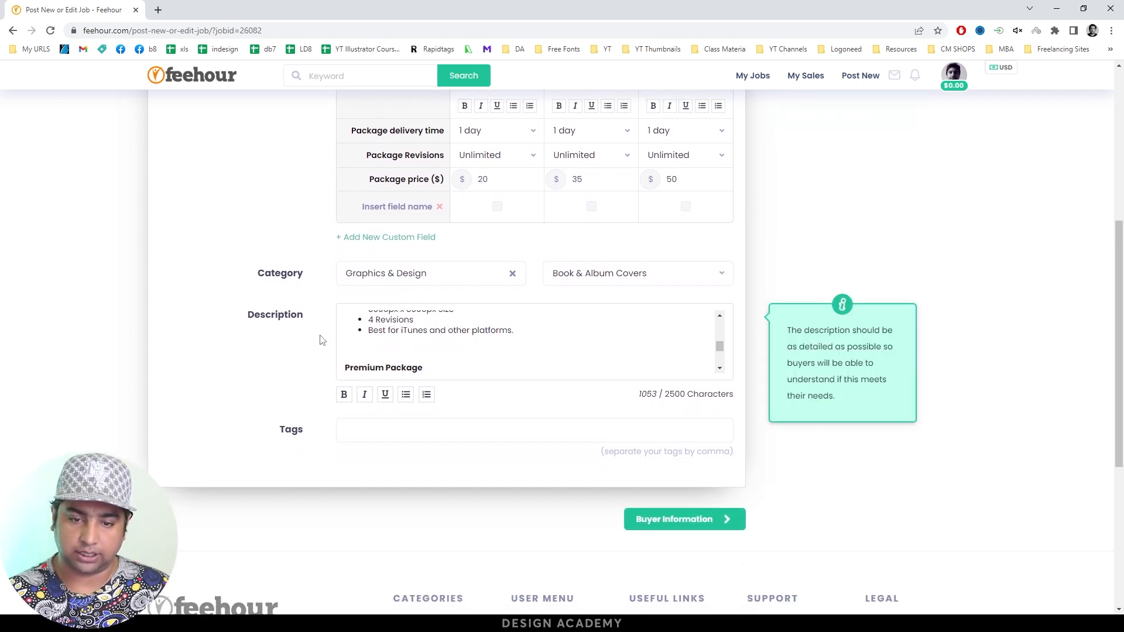
{"action": "scroll", "coordinate": [404, 346], "scroll_direction": "down", "scroll_amount": 3}
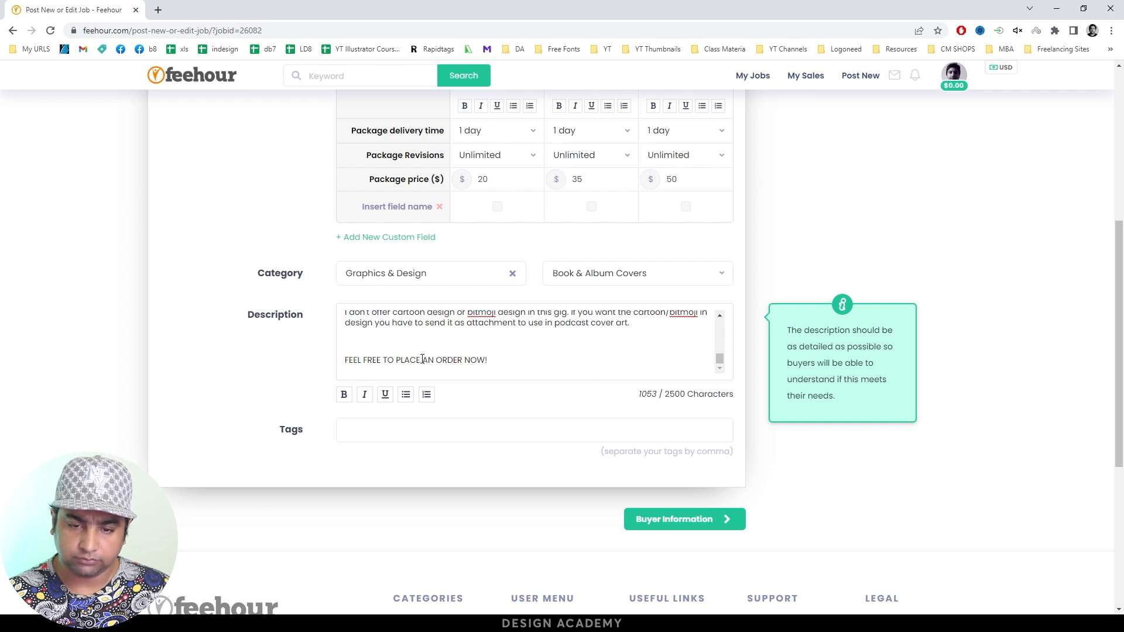
{"action": "triple_click", "coordinate": [422, 359]}
{"action": "left_click", "coordinate": [344, 394]}
Step: Add the job tags podcast cover art, podcast cover, podcast artwork, podcast and podcast art
{"action": "left_click", "coordinate": [361, 429]}
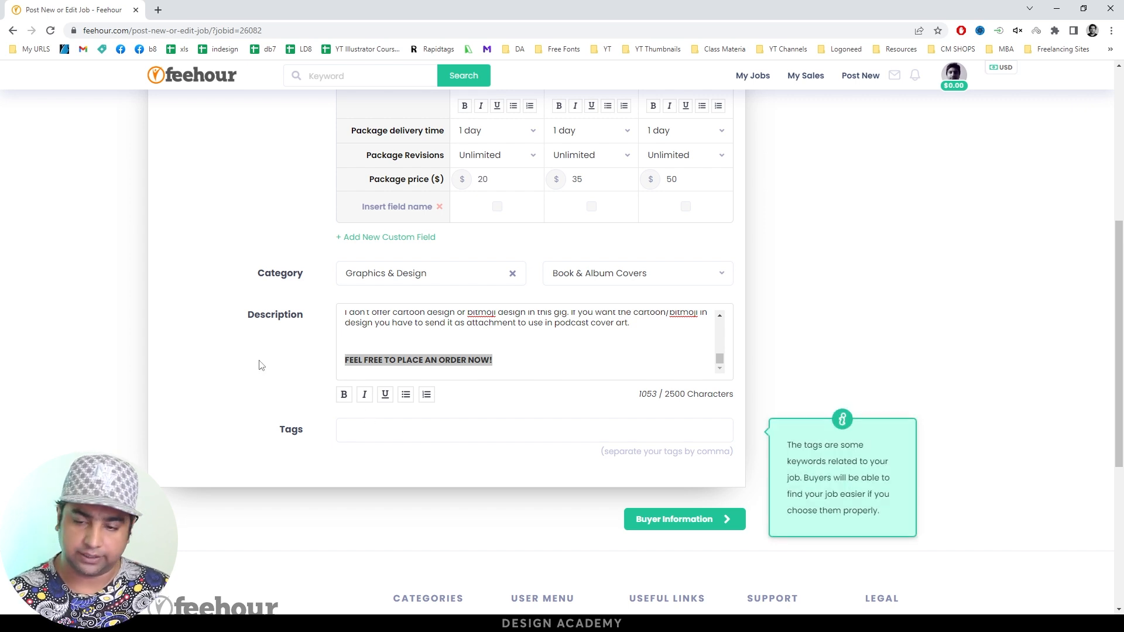
{"action": "type", "text": "podcast cover art, podcast cover, podcast artwork, podcast, podcast art"}
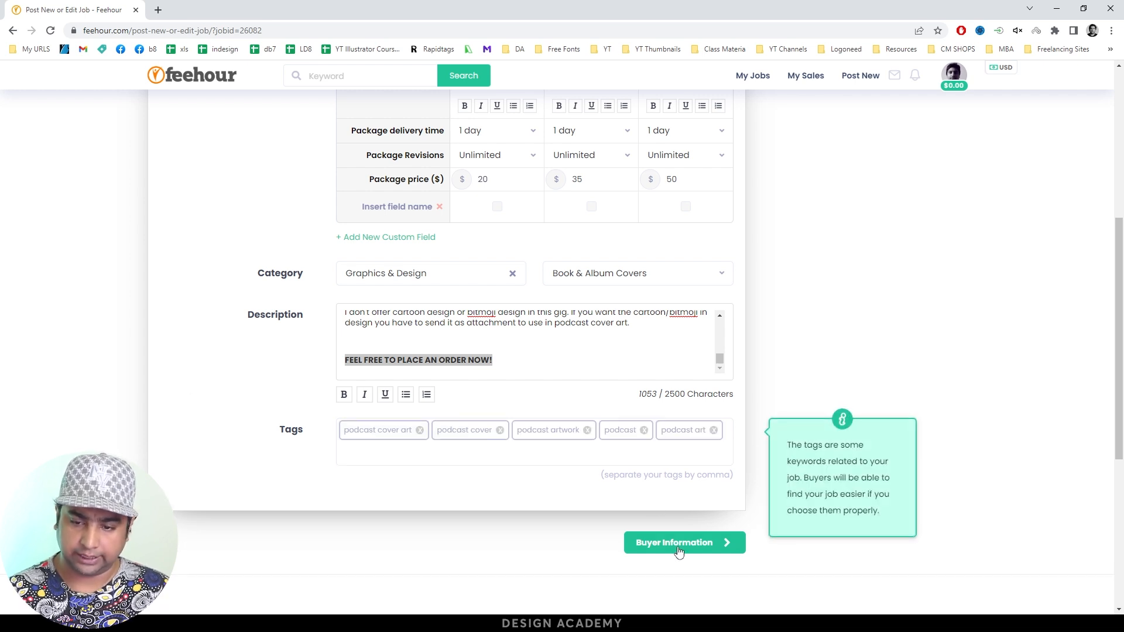
Step: Review the completed job information and continue to the Buyer Information stage
{"action": "left_click", "coordinate": [679, 527]}
{"action": "scroll", "coordinate": [250, 363], "scroll_direction": "down", "scroll_amount": 12}
{"action": "scroll", "coordinate": [250, 363], "scroll_direction": "up", "scroll_amount": 8}
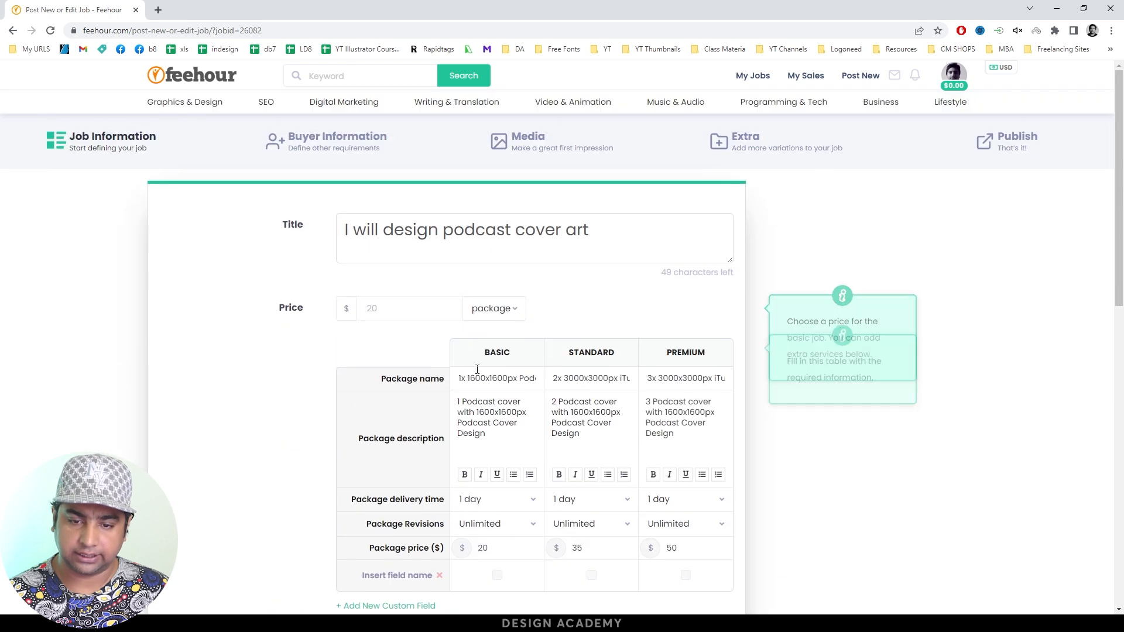
{"action": "scroll", "coordinate": [303, 400], "scroll_direction": "down", "scroll_amount": 3}
{"action": "scroll", "coordinate": [303, 400], "scroll_direction": "down", "scroll_amount": 3}
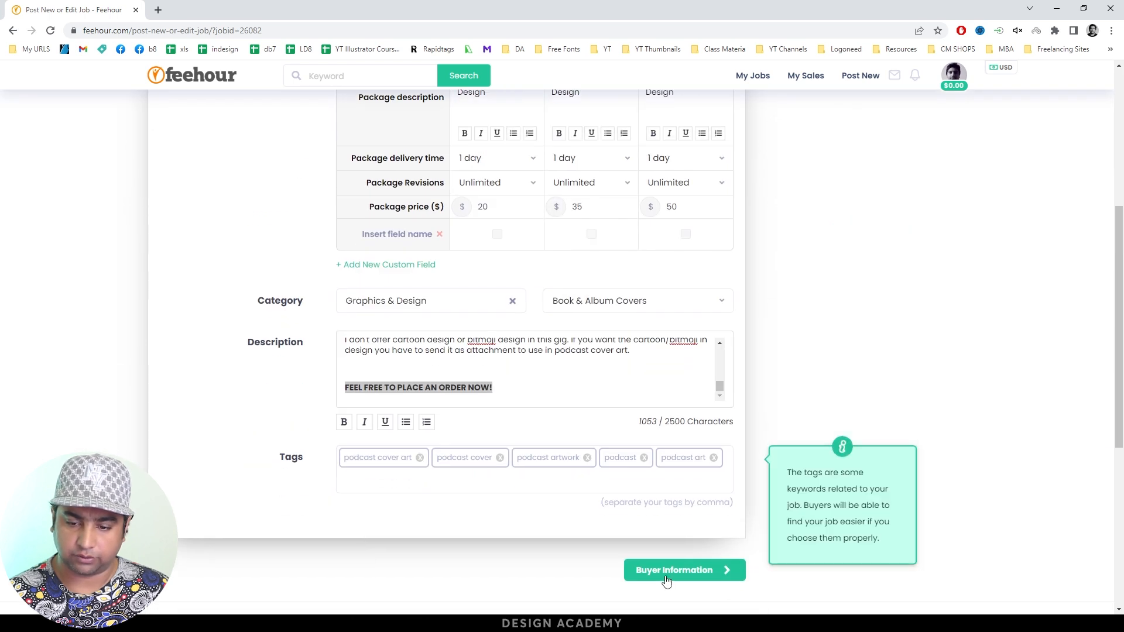
{"action": "left_click", "coordinate": [693, 570]}
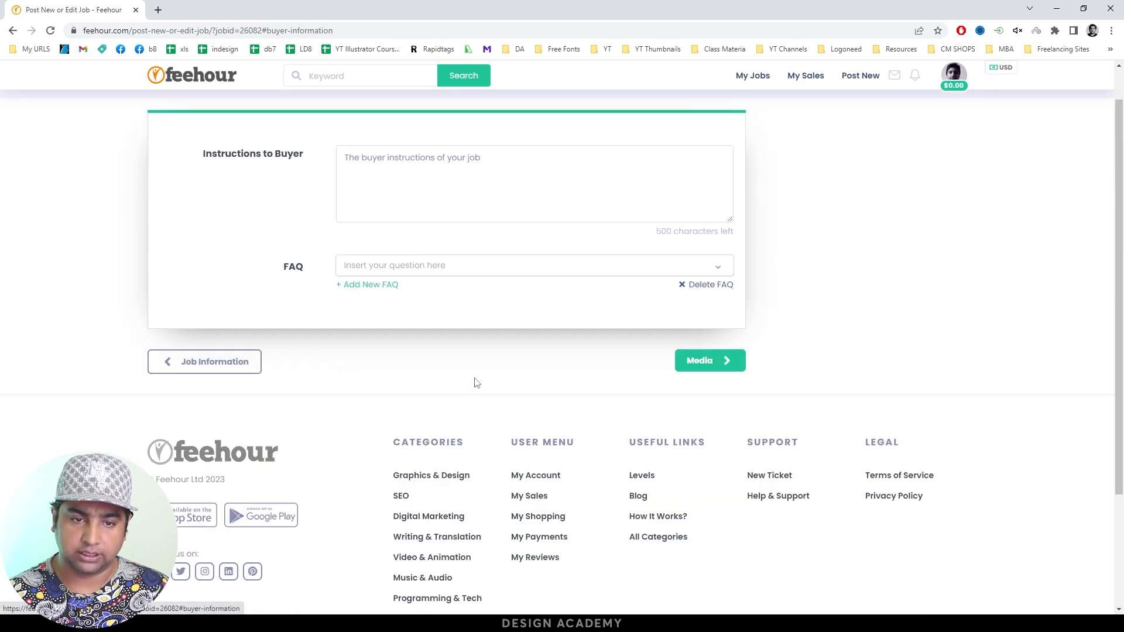
{"action": "mouse_move", "coordinate": [379, 176]}
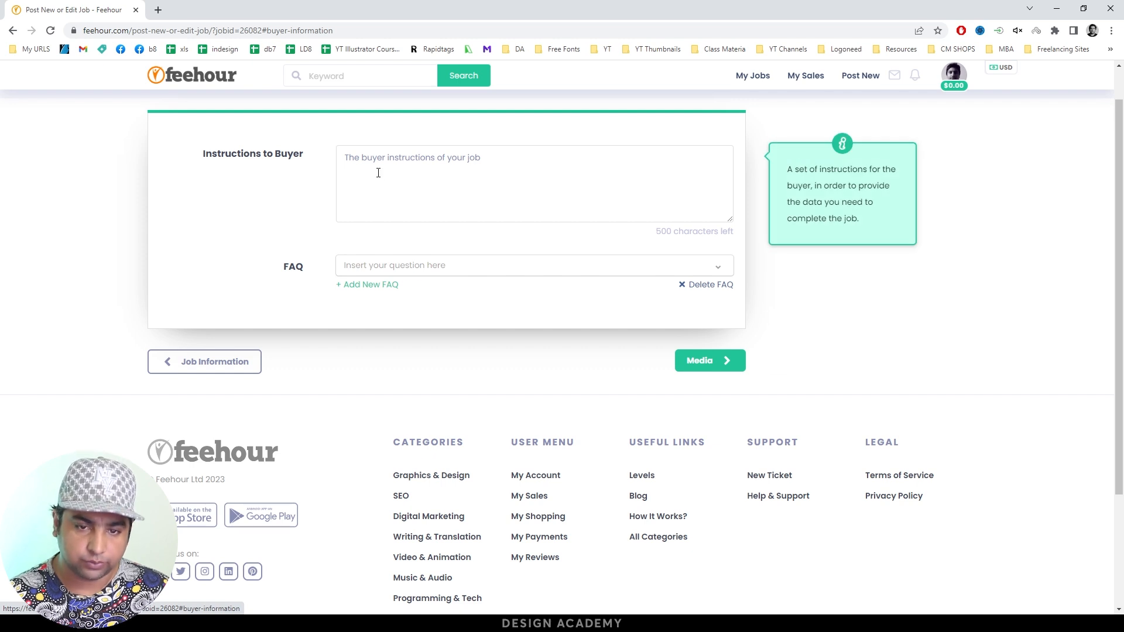
Step: Enter the buyer instructions on separate lines: "Title", "Tagline", "Colors you want to choose," and "any image refrence"
{"action": "scroll", "coordinate": [199, 302], "scroll_direction": "down", "scroll_amount": 2}
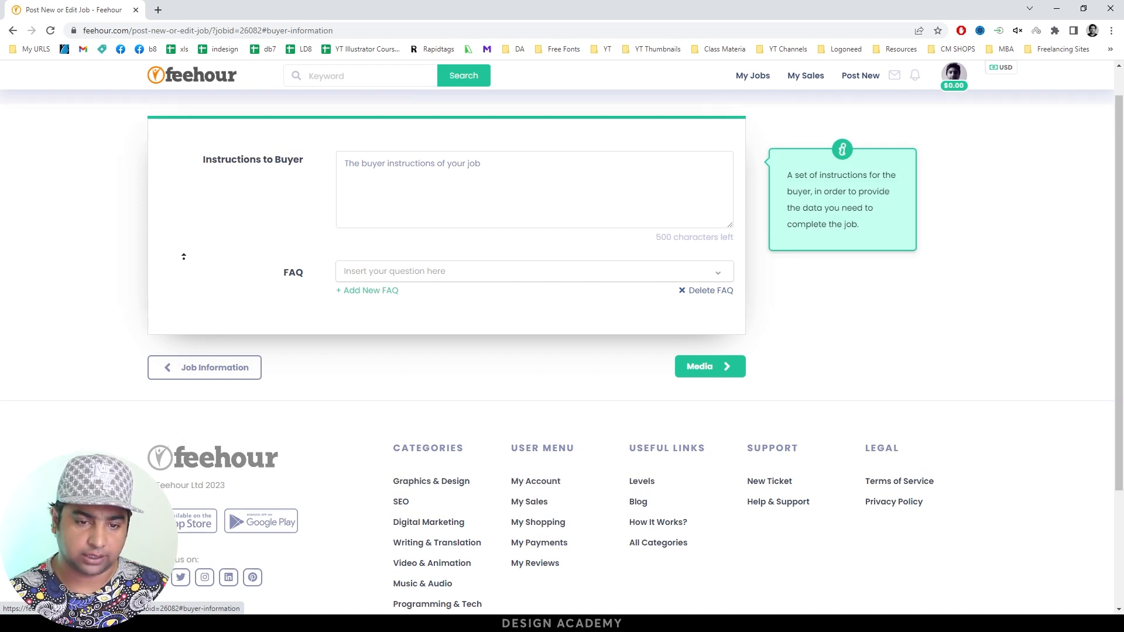
{"action": "scroll", "coordinate": [405, 238], "scroll_direction": "up", "scroll_amount": 1}
{"action": "scroll", "coordinate": [406, 238], "scroll_direction": "up", "scroll_amount": 3}
{"action": "left_click", "coordinate": [403, 251]}
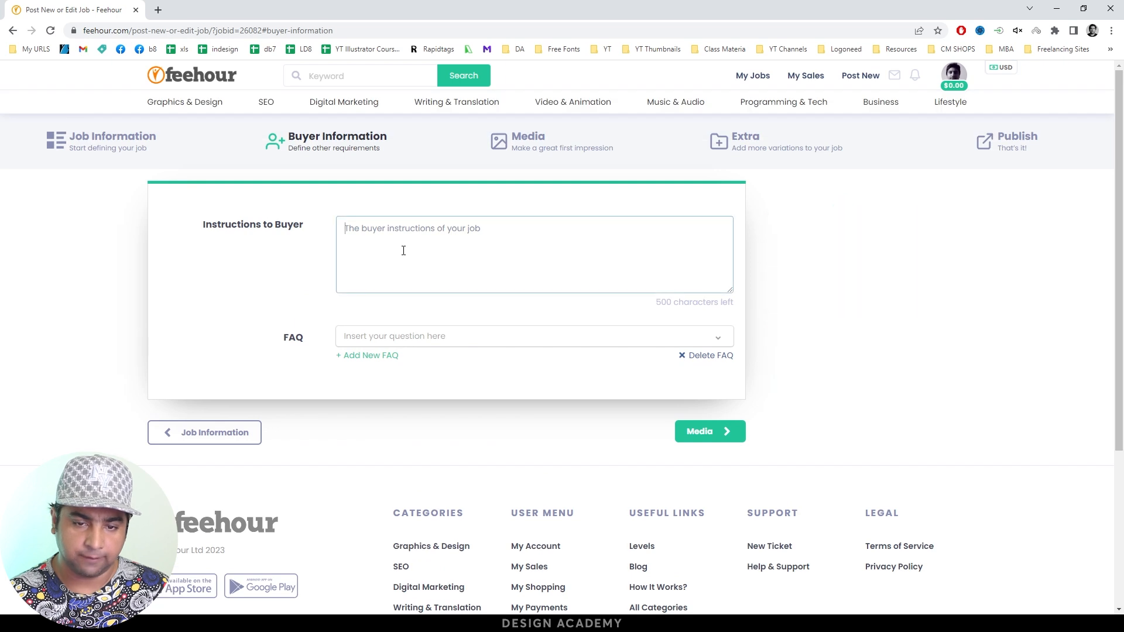
{"action": "type", "text": "Title"}
{"action": "key", "text": "Return"}
{"action": "type", "text": "Tagline "}
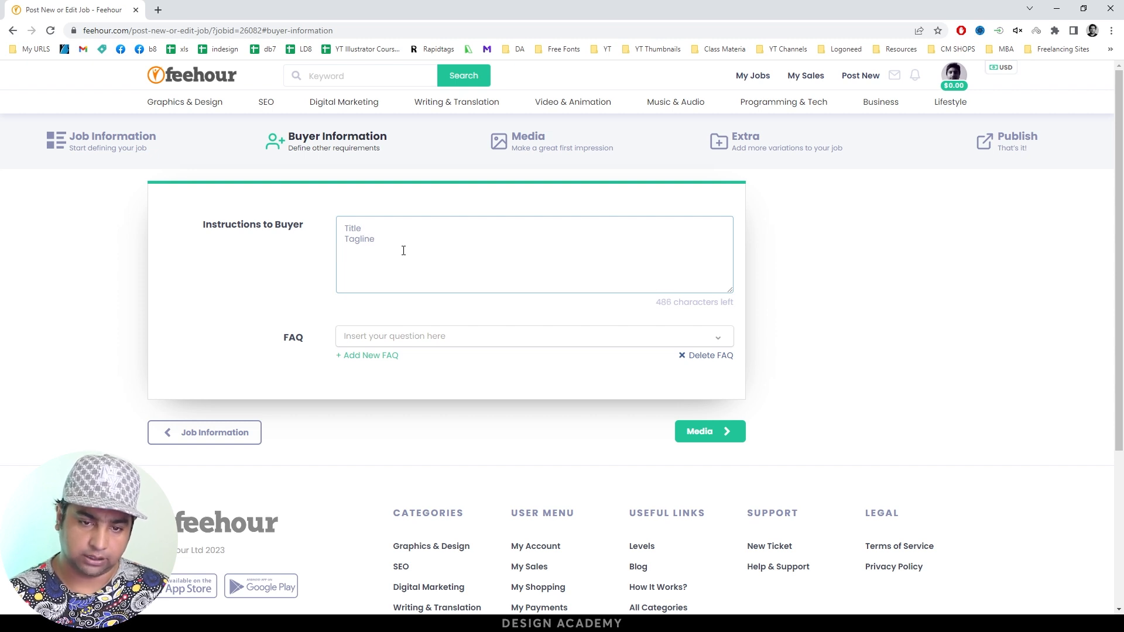
{"action": "type", "text": "Color"}
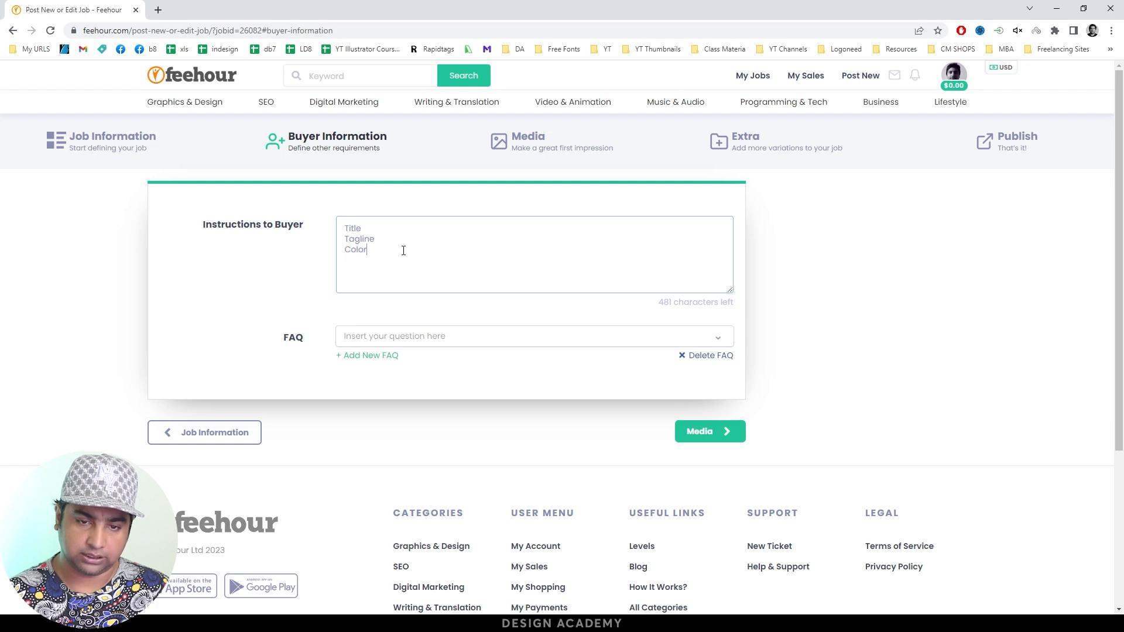
{"action": "type", "text": "s you want to choose,"}
{"action": "key", "text": "Return"}
{"action": "type", "text": "any image refrence"}
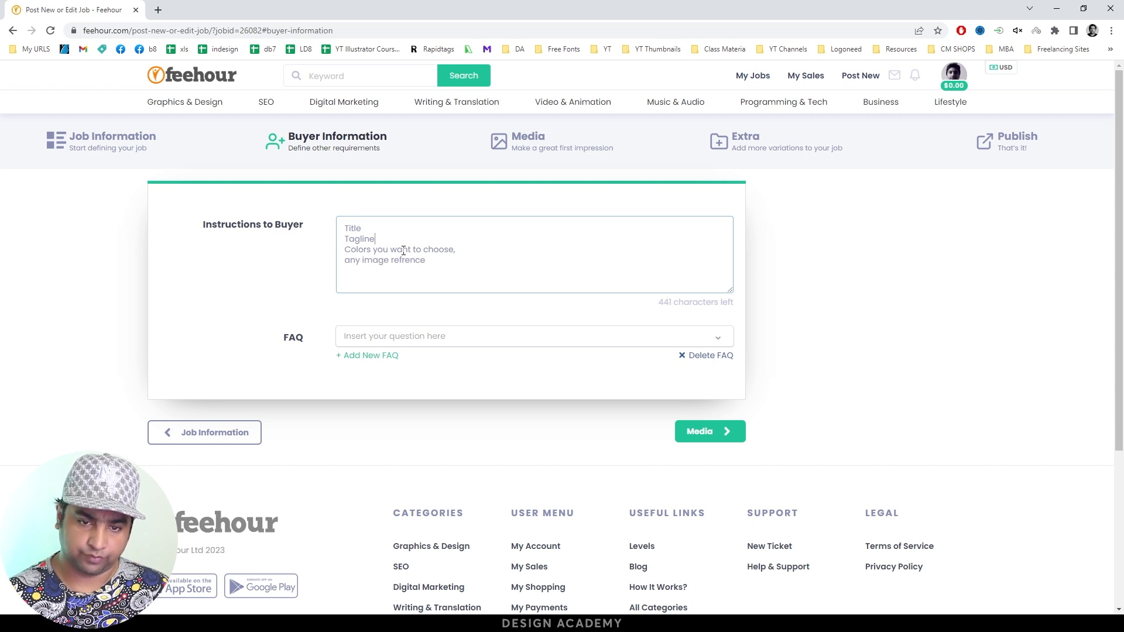
Step: Add "Podcast description" as the first line of the buyer instructions, leaving no blank line after "Tagline"
{"action": "key", "text": "Return"}
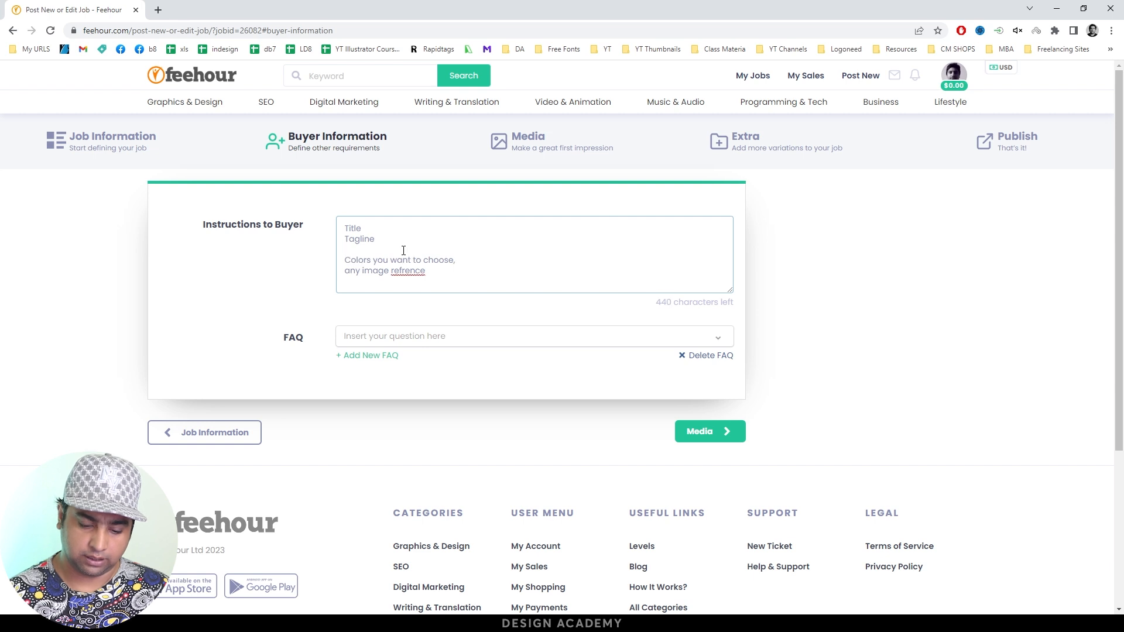
{"action": "key", "text": "Return"}
{"action": "type", "text": "Podcast des"}
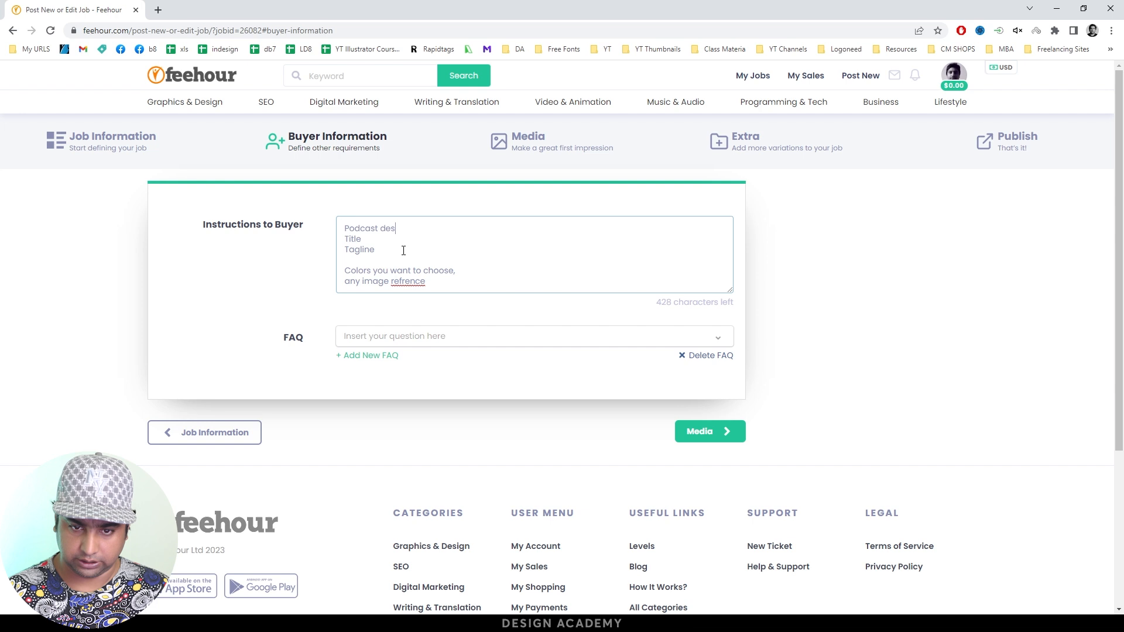
{"action": "type", "text": "cription"}
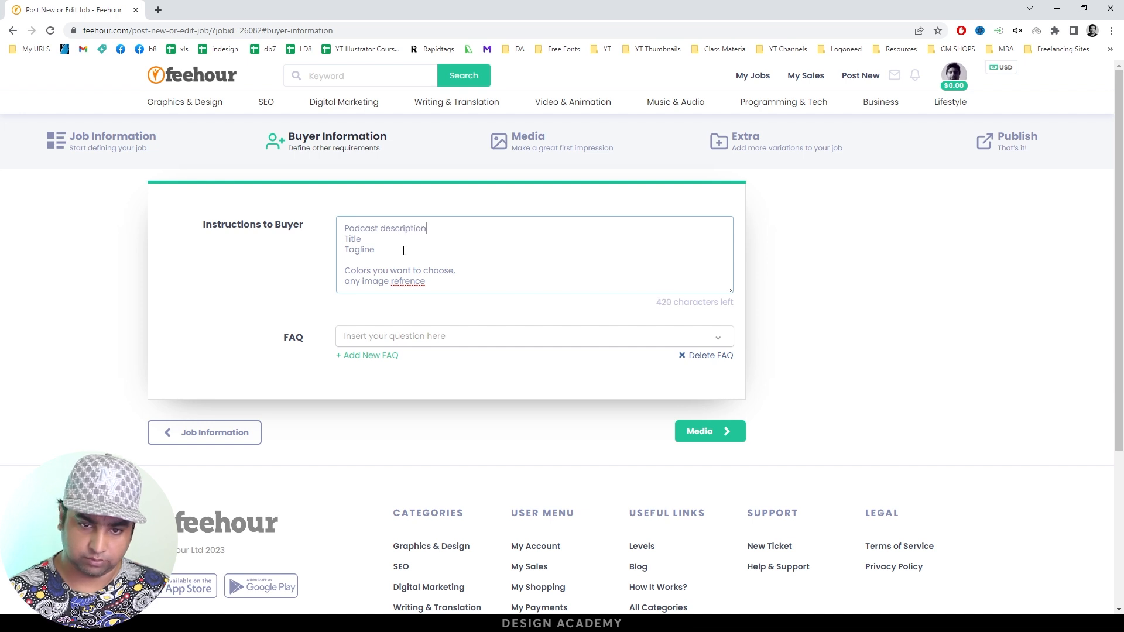
{"action": "key", "text": "BackSpace"}
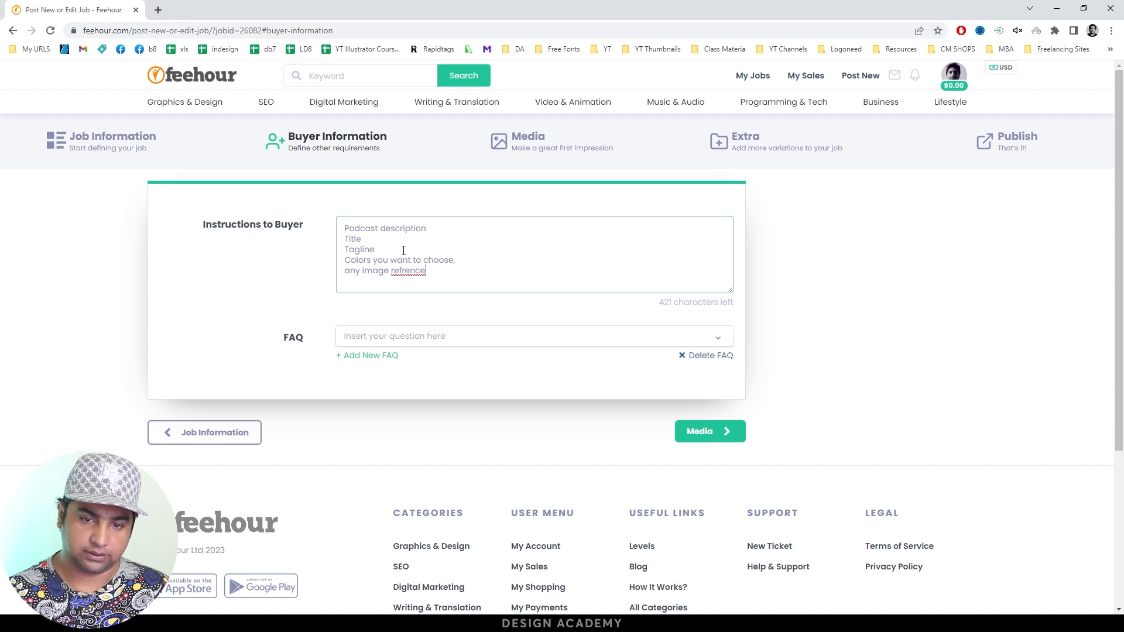
Step: Correct the misspelled word in the last buyer instruction to "reference" and continue to the Media stage
{"action": "right_click", "coordinate": [408, 271]}
{"action": "left_click", "coordinate": [438, 287]}
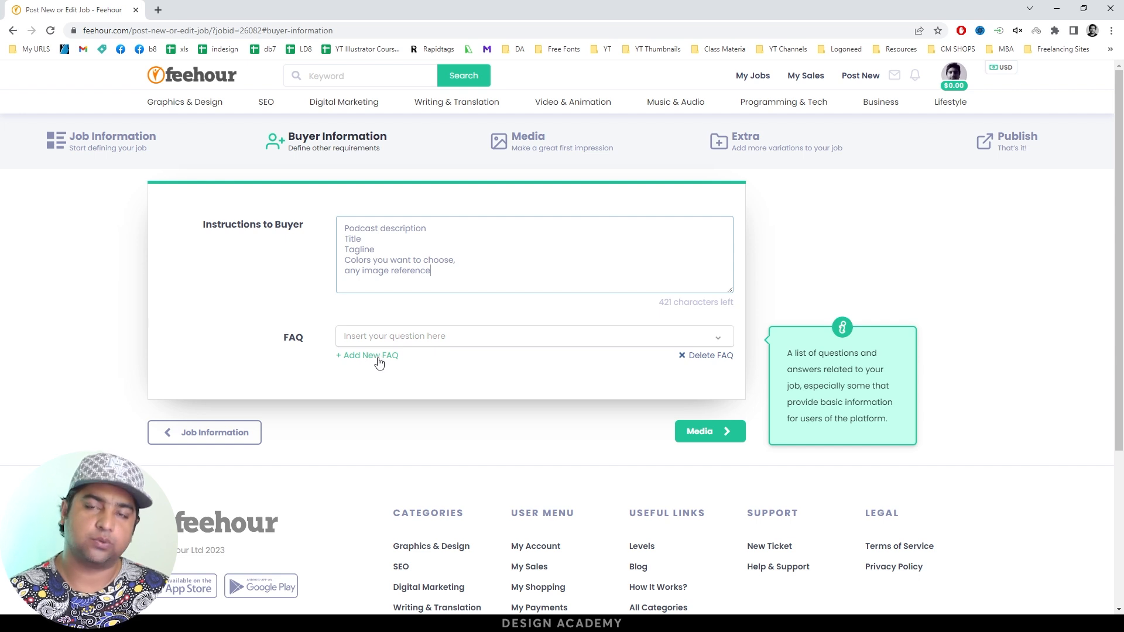
{"action": "left_click", "coordinate": [699, 432]}
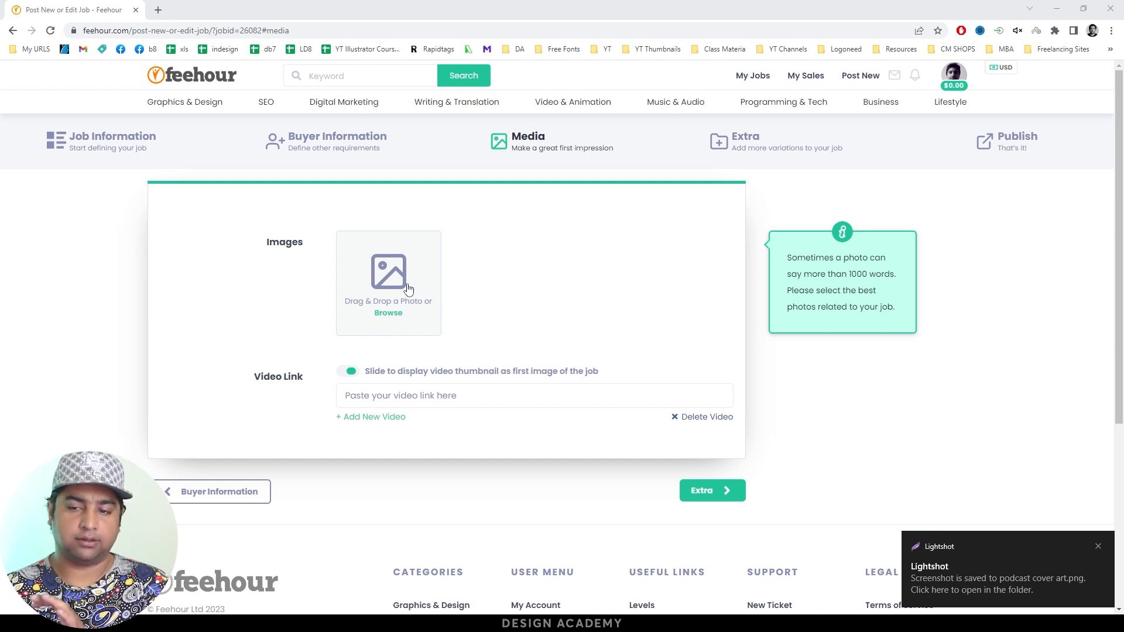
Step: Upload "podcast cover art.png" from the Desktop as the job image and continue to the Extra stage
{"action": "left_click", "coordinate": [389, 316]}
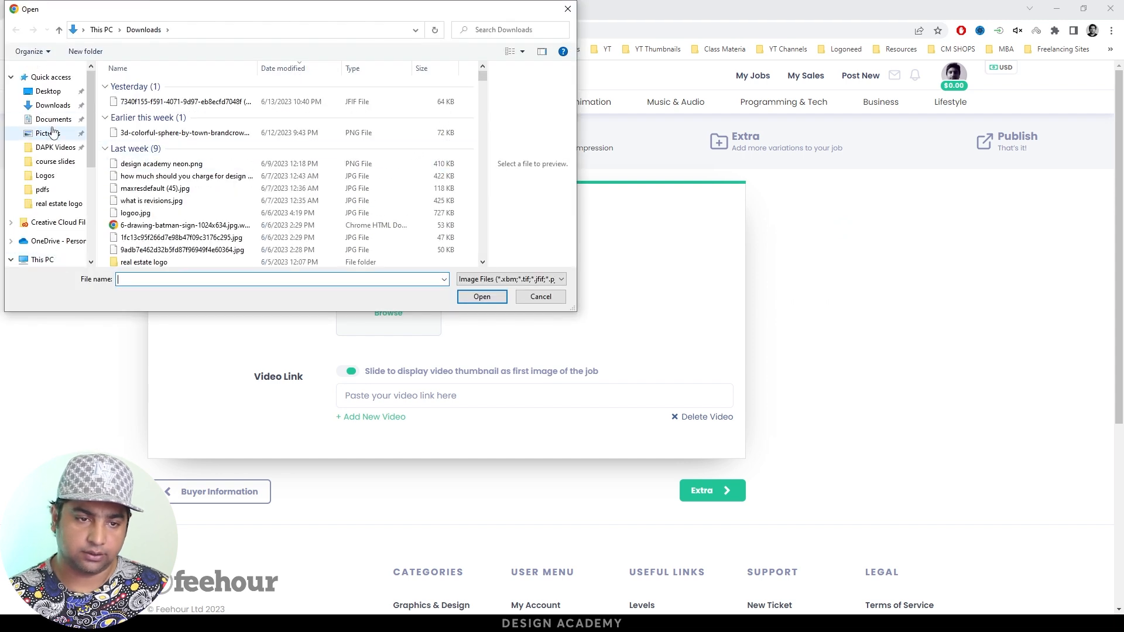
{"action": "left_click", "coordinate": [48, 91]}
{"action": "left_click", "coordinate": [432, 99]}
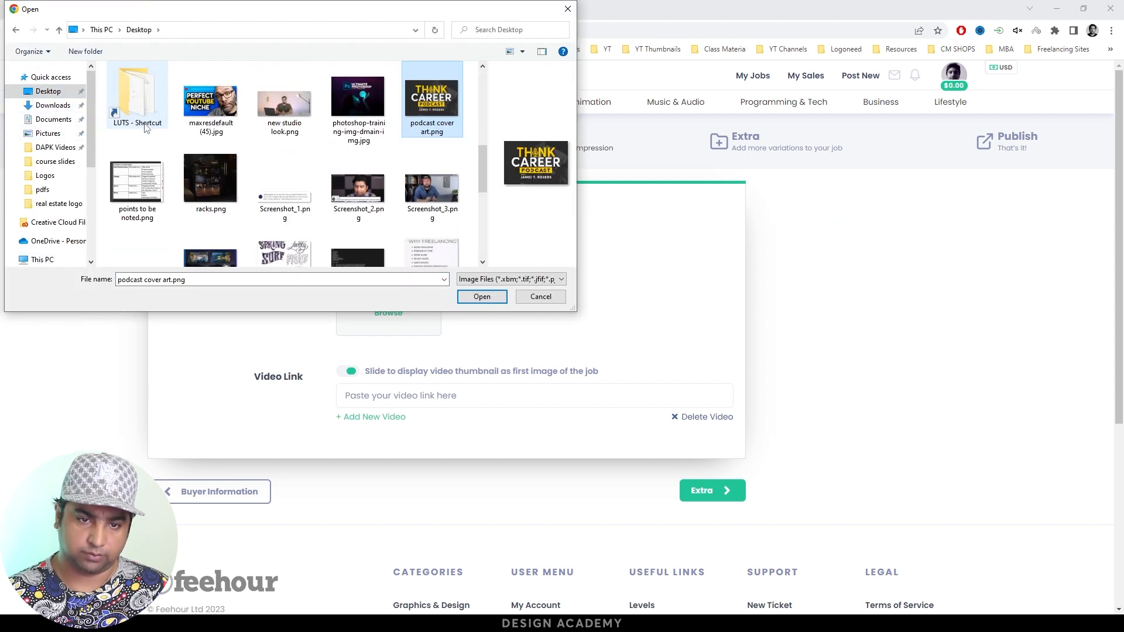
{"action": "left_click", "coordinate": [482, 297]}
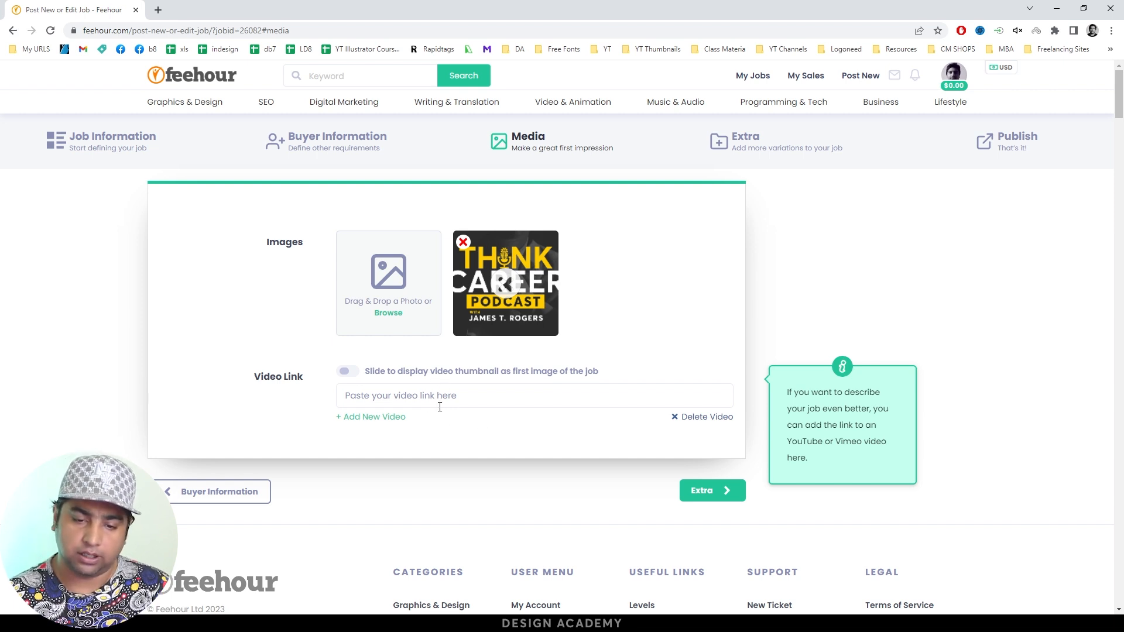
{"action": "left_click", "coordinate": [695, 493]}
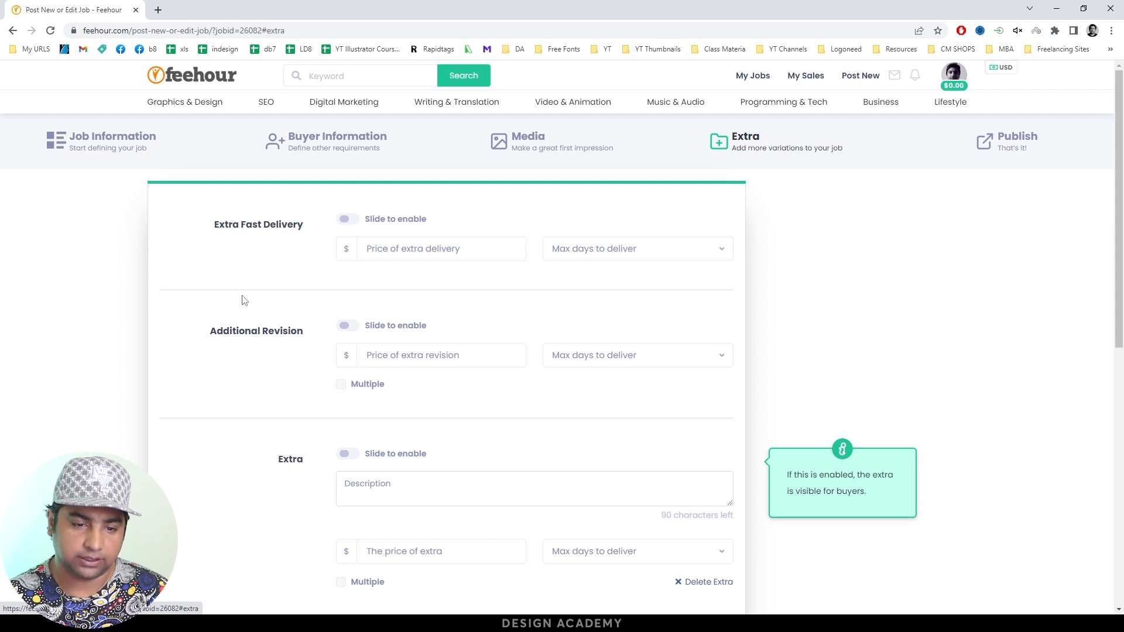
Step: Enable the Additional Revision extra with a price of $5 and a maximum delivery time of 1 day
{"action": "scroll", "coordinate": [240, 301], "scroll_direction": "down", "scroll_amount": 2}
{"action": "left_click", "coordinate": [349, 218]}
{"action": "left_click", "coordinate": [395, 253]}
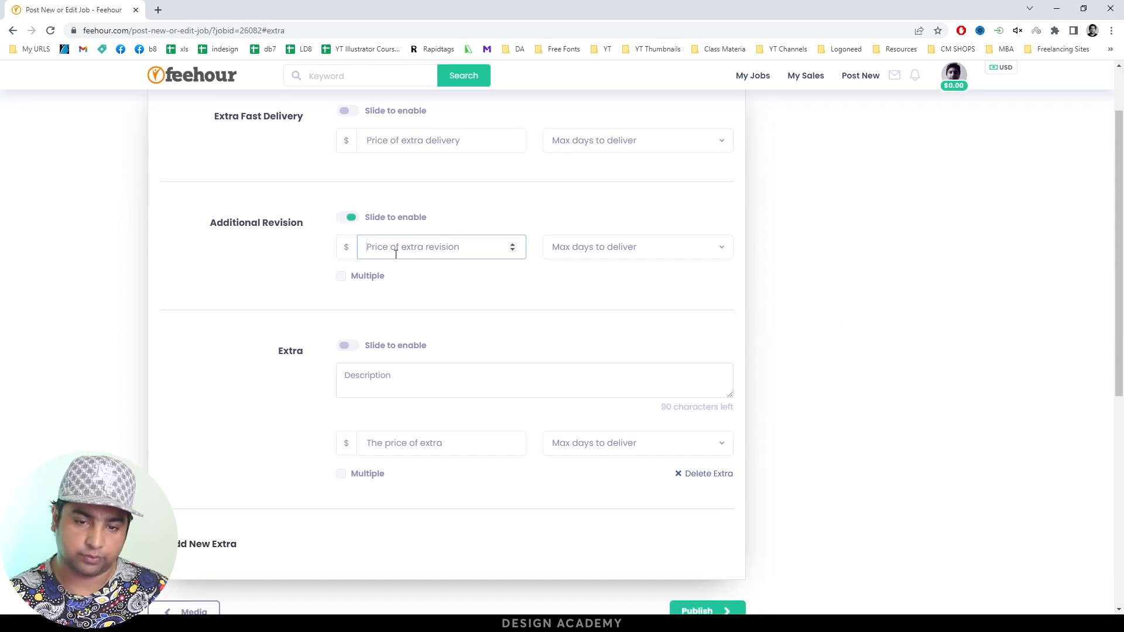
{"action": "type", "text": "5"}
{"action": "left_click", "coordinate": [675, 254]}
{"action": "left_click", "coordinate": [598, 275]}
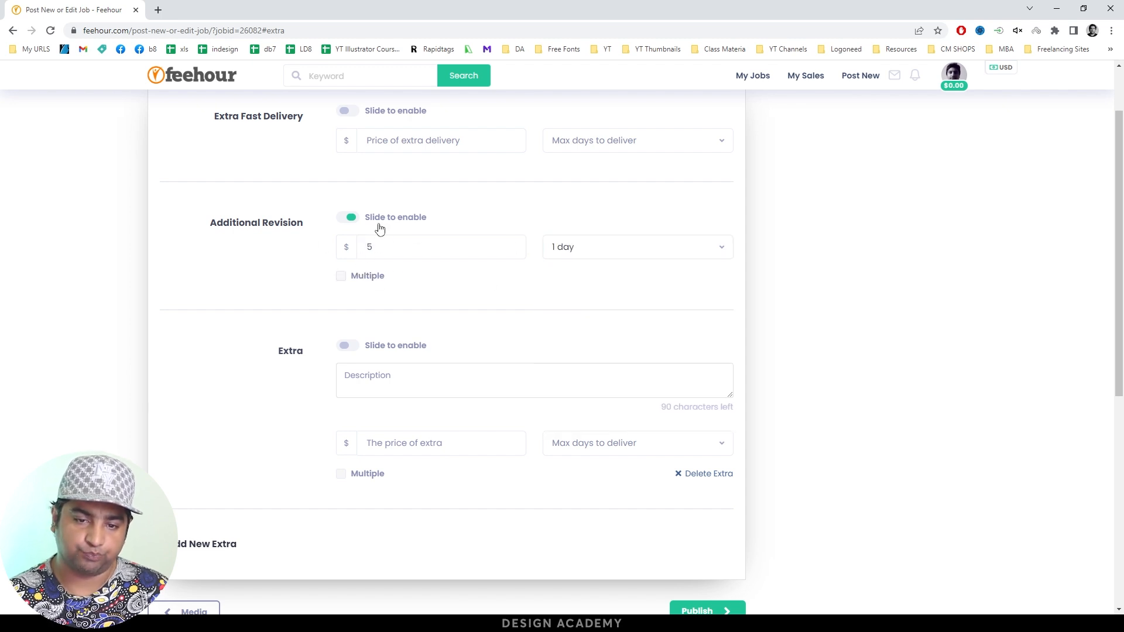
Step: Enable a custom extra described as "Social Media Kit", priced at $10 with a maximum delivery time of 1 day
{"action": "scroll", "coordinate": [246, 281], "scroll_direction": "up", "scroll_amount": 1}
{"action": "scroll", "coordinate": [240, 304], "scroll_direction": "down", "scroll_amount": 2}
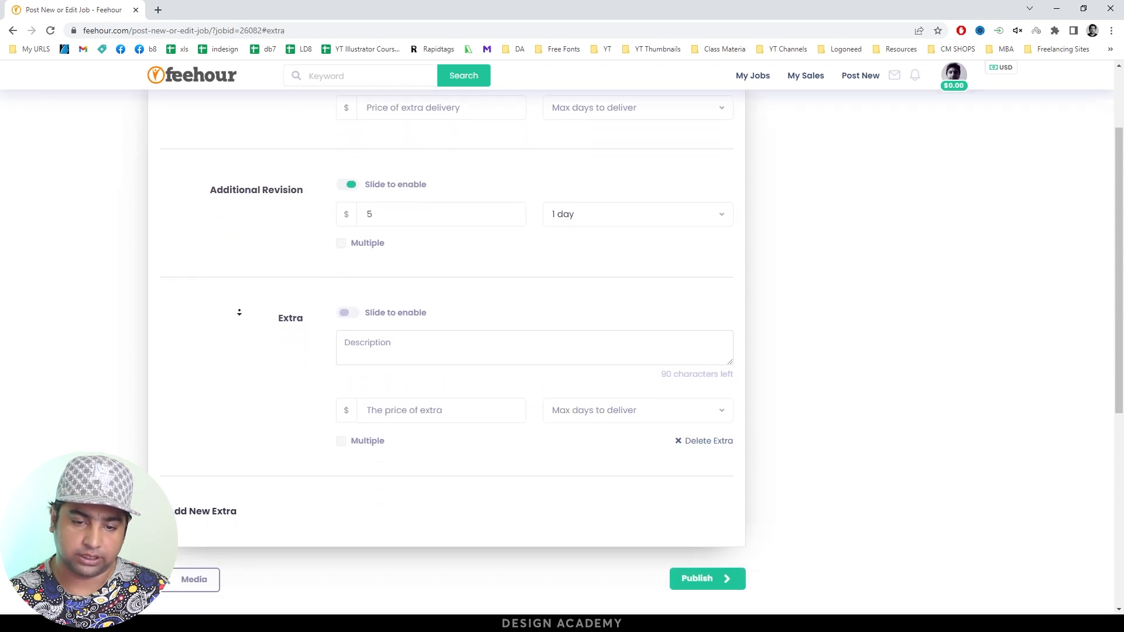
{"action": "left_click", "coordinate": [376, 320]}
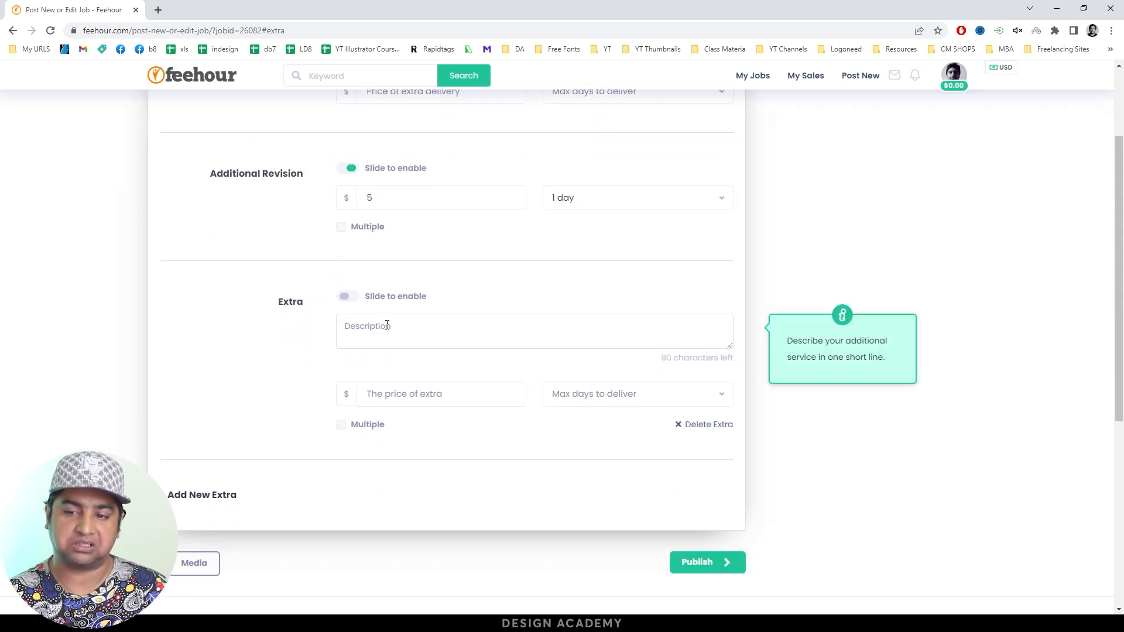
{"action": "left_click", "coordinate": [390, 329]}
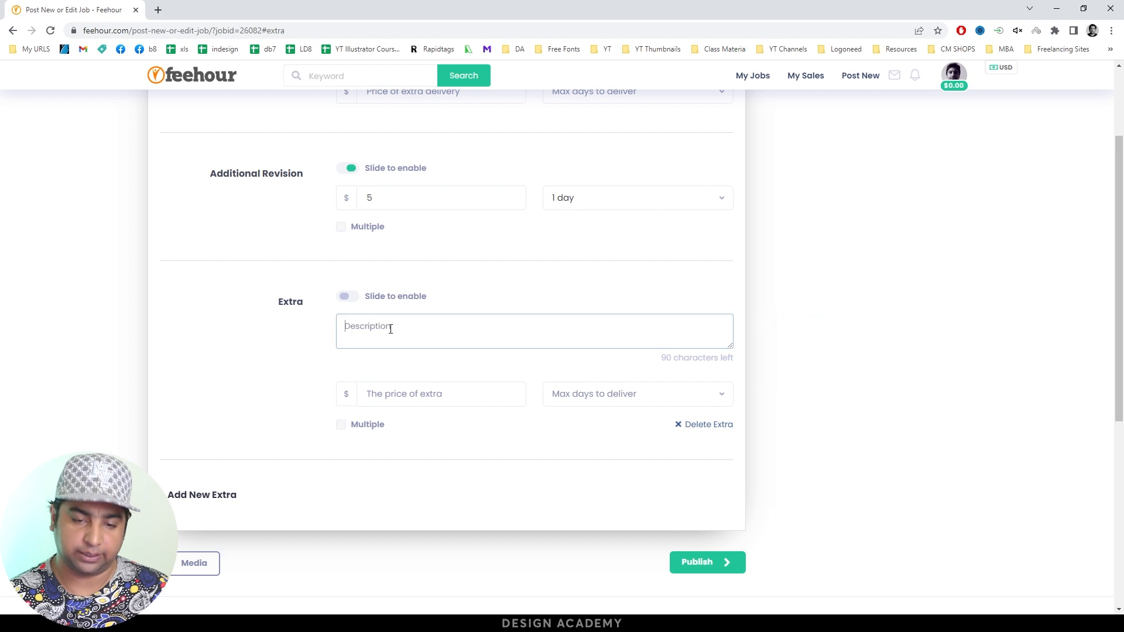
{"action": "type", "text": "Social Media Kit"}
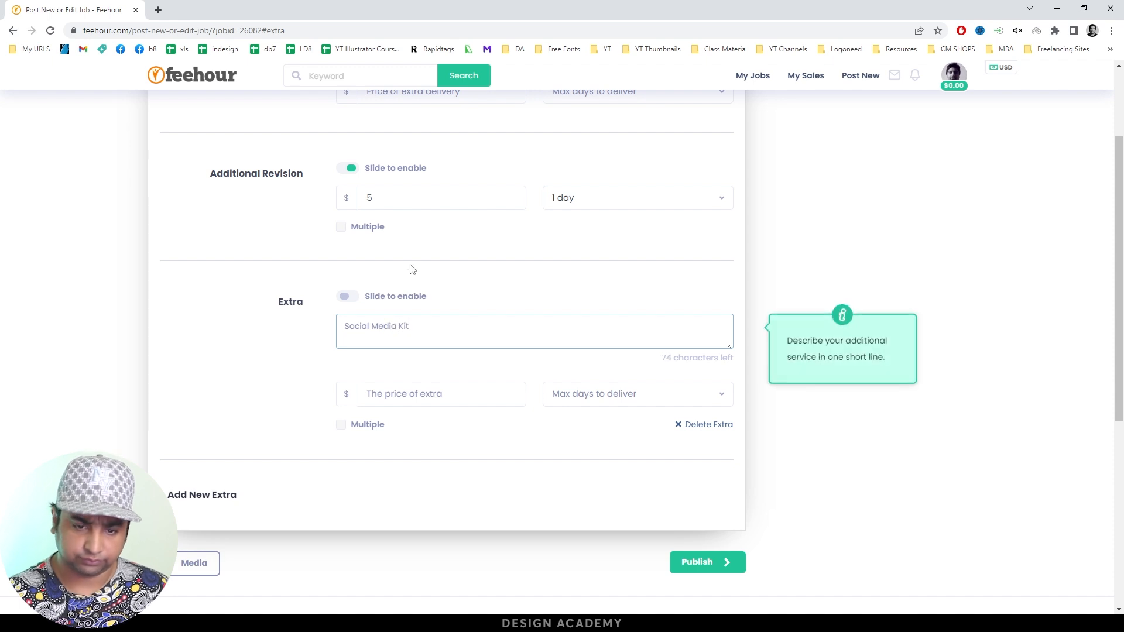
{"action": "left_click", "coordinate": [347, 297]}
{"action": "left_click", "coordinate": [506, 397]}
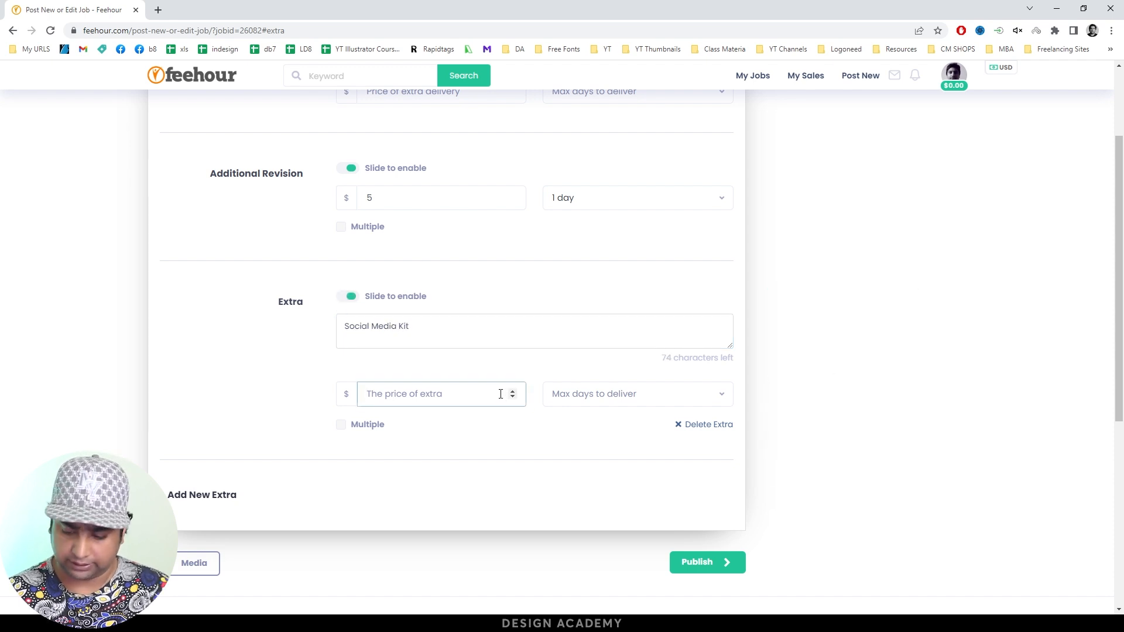
{"action": "type", "text": "10"}
{"action": "key", "text": "Tab"}
{"action": "left_click", "coordinate": [611, 404]}
{"action": "left_click", "coordinate": [562, 417]}
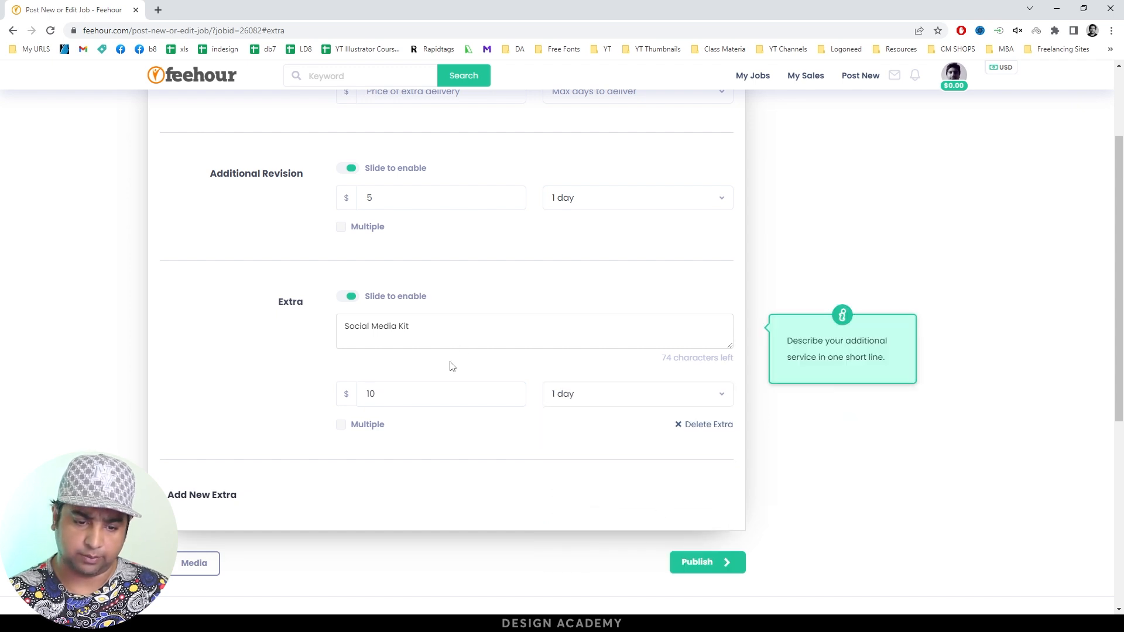
Step: Agree to the Terms of Service in the Publish stage and publish the podcast cover art job
{"action": "scroll", "coordinate": [288, 318], "scroll_direction": "up", "scroll_amount": 2}
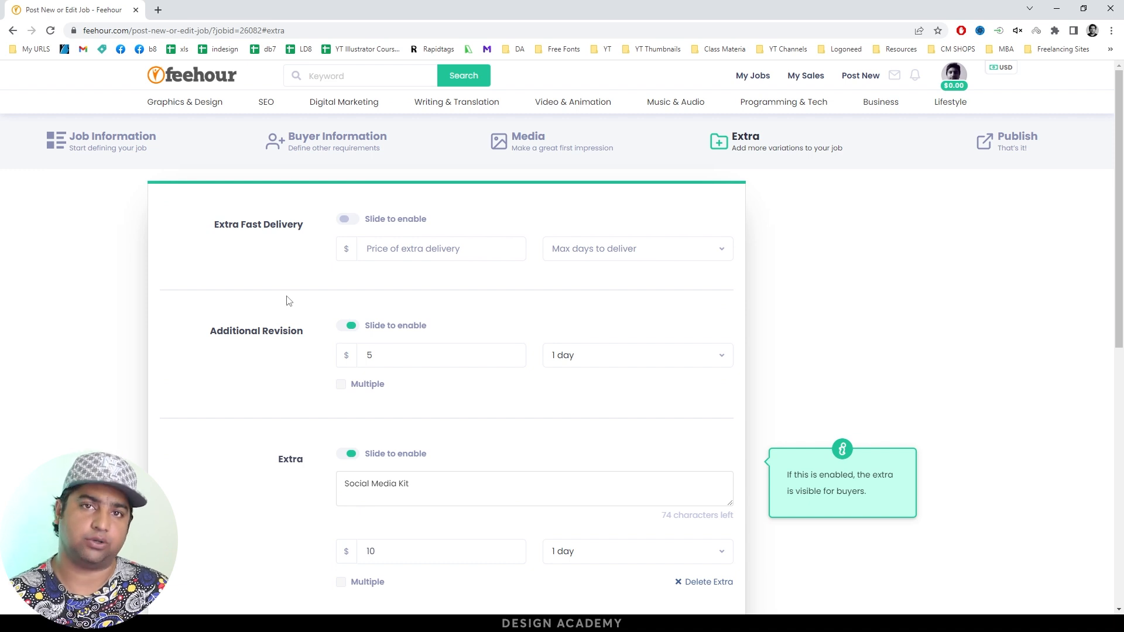
{"action": "scroll", "coordinate": [296, 285], "scroll_direction": "down", "scroll_amount": 8}
{"action": "scroll", "coordinate": [293, 314], "scroll_direction": "up", "scroll_amount": 5}
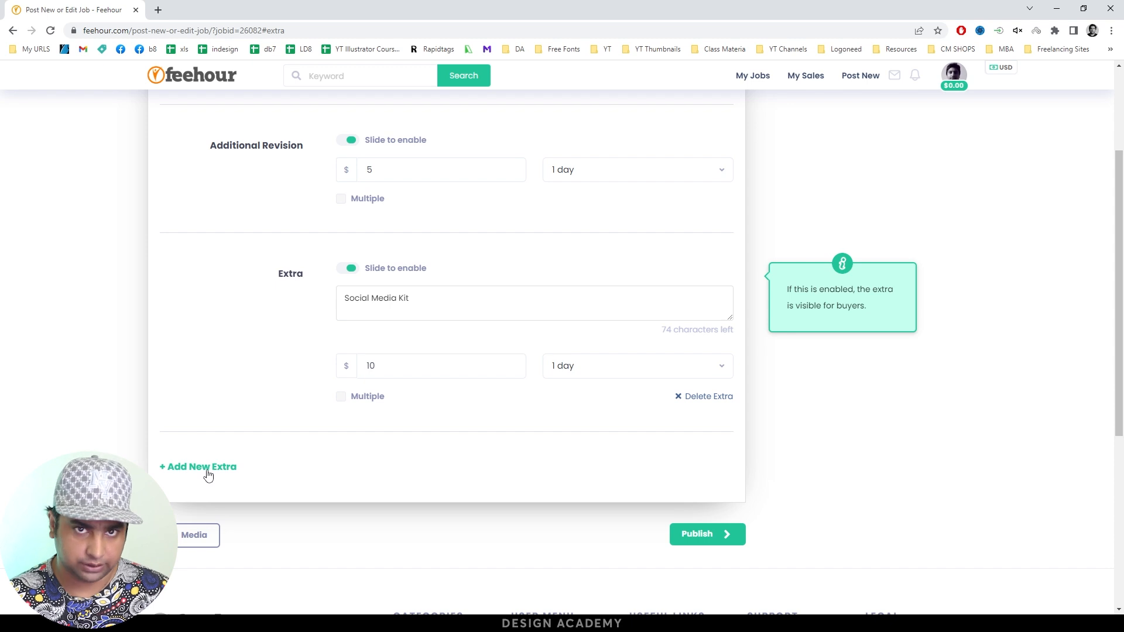
{"action": "left_click", "coordinate": [693, 540]}
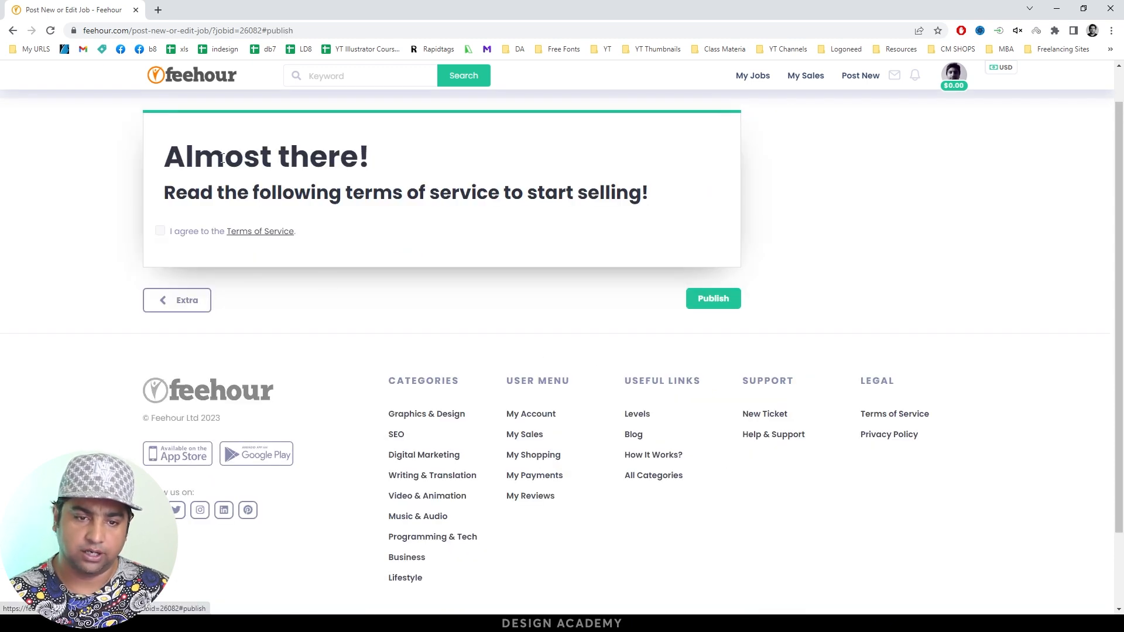
{"action": "left_click", "coordinate": [160, 231]}
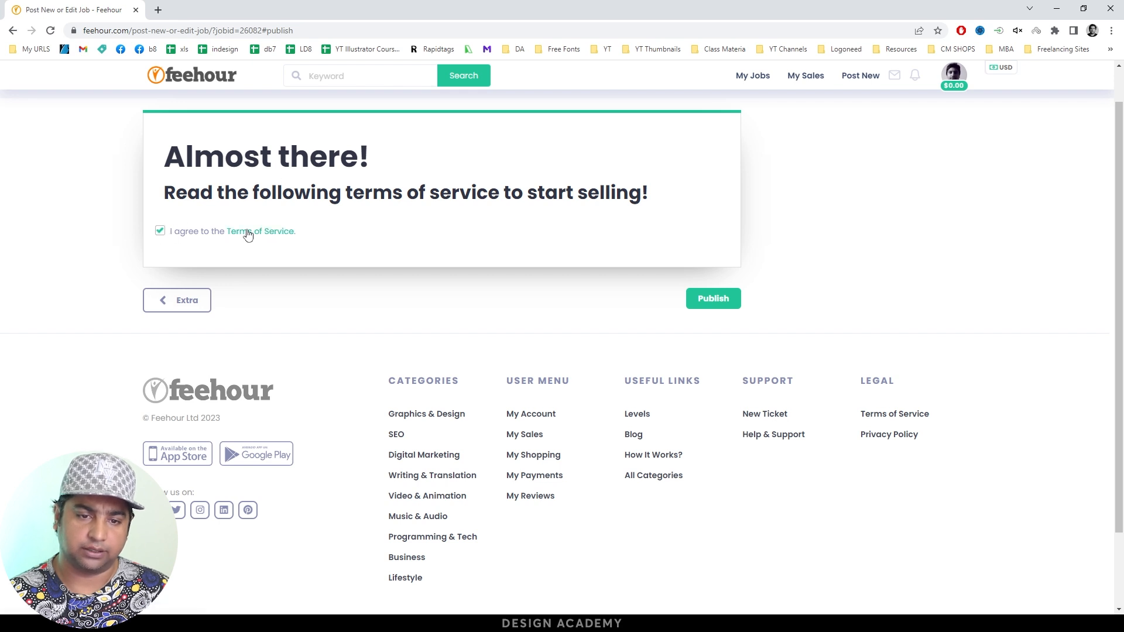
{"action": "left_click", "coordinate": [701, 298]}
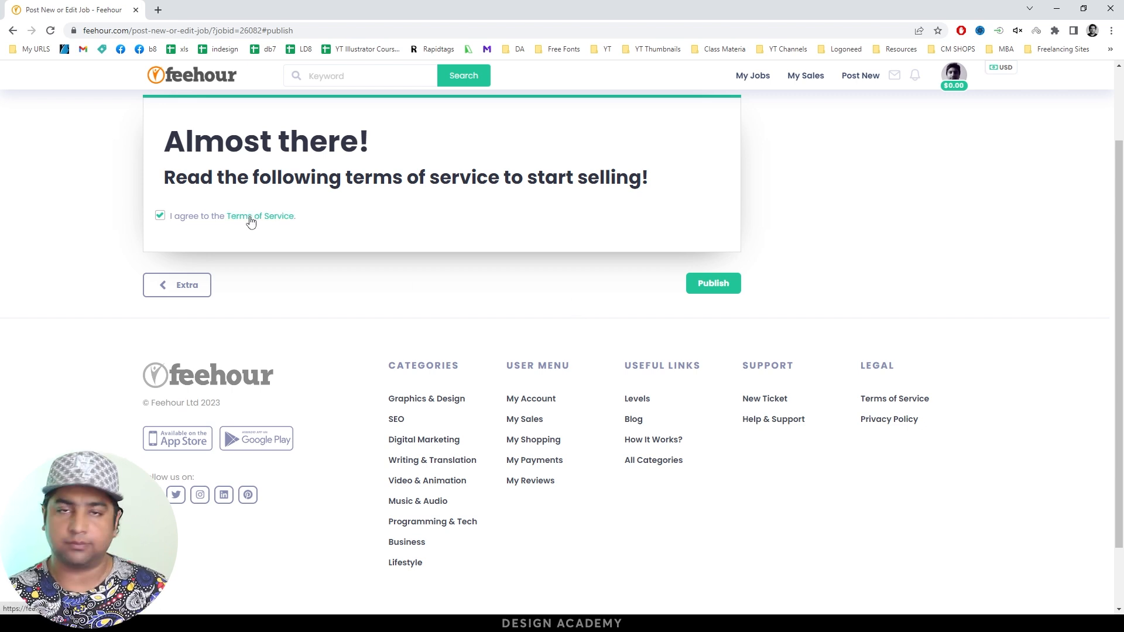
{"action": "left_click", "coordinate": [710, 292]}
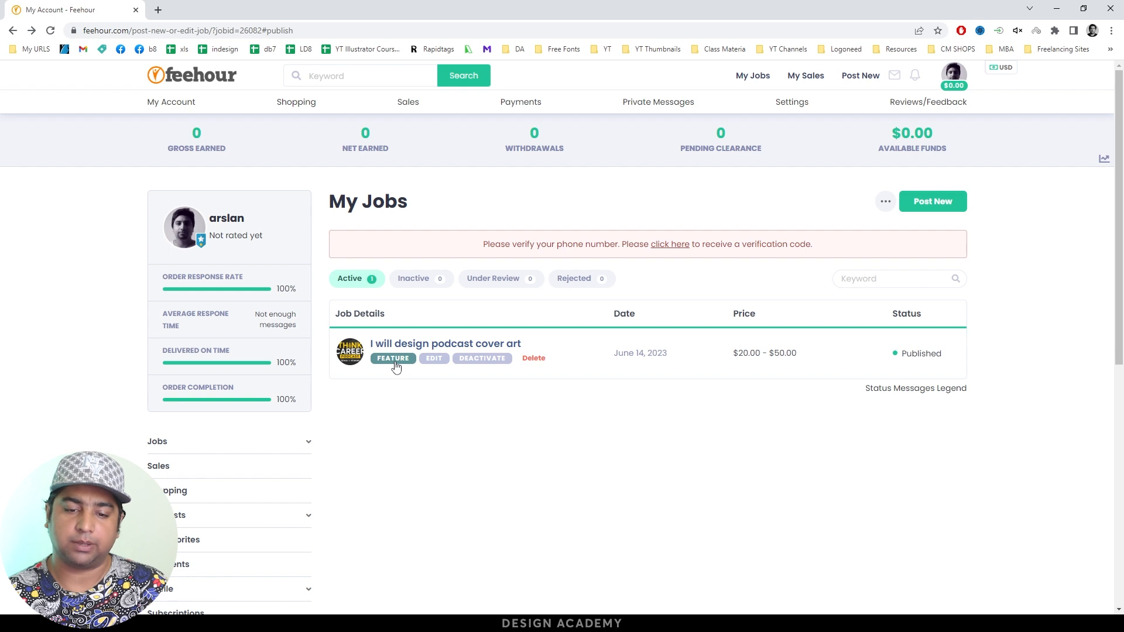
Step: Examine the promotion options for featuring the published podcast cover art job, including the payment choices for Homepage placement
{"action": "left_click_drag", "start_coordinate": [946, 358], "coordinate": [937, 354]}
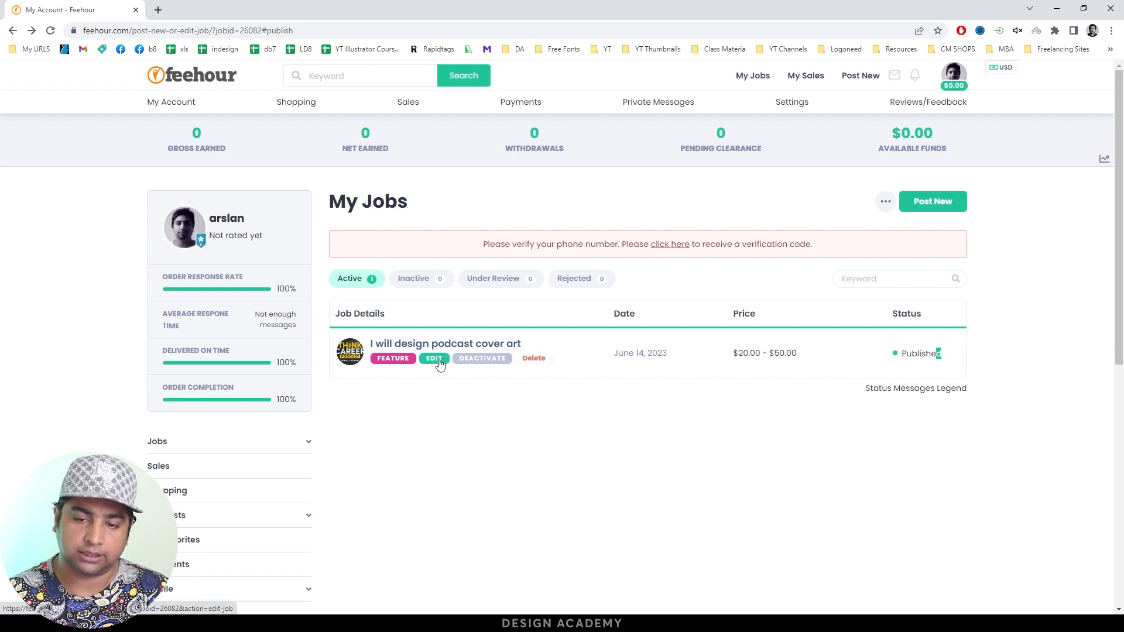
{"action": "left_click", "coordinate": [396, 361]}
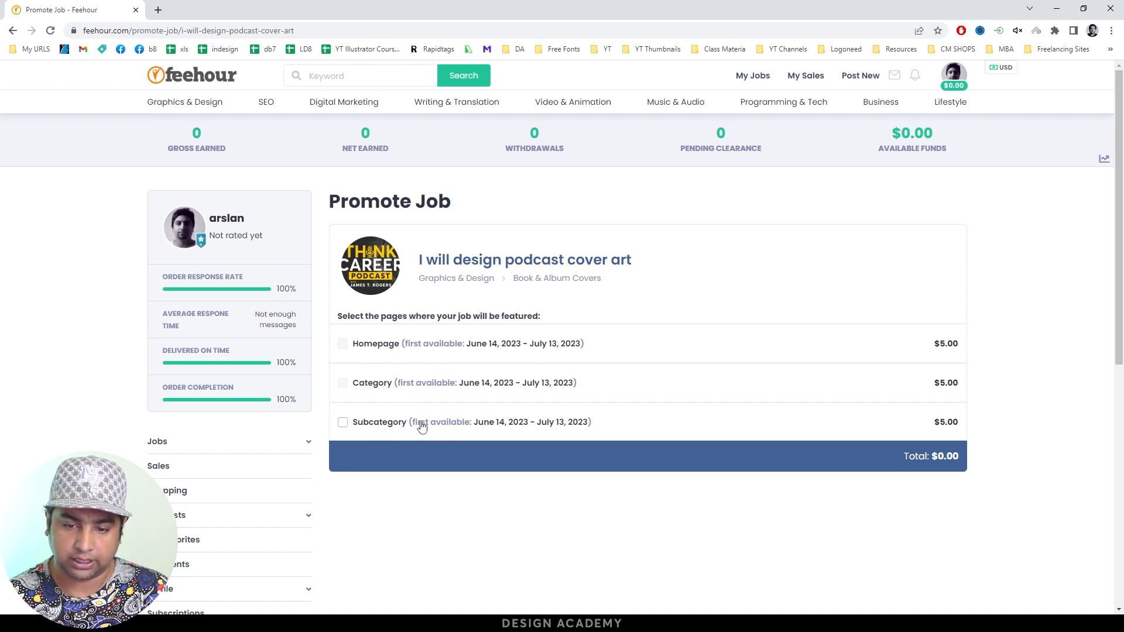
{"action": "left_click", "coordinate": [343, 343]}
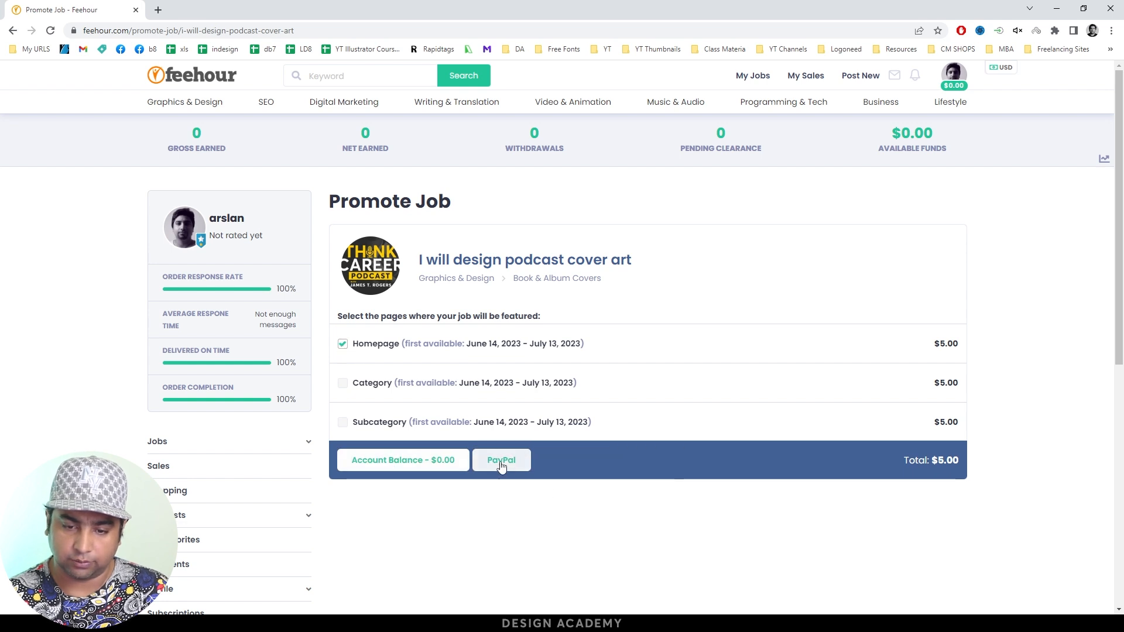
{"action": "left_click", "coordinate": [343, 346]}
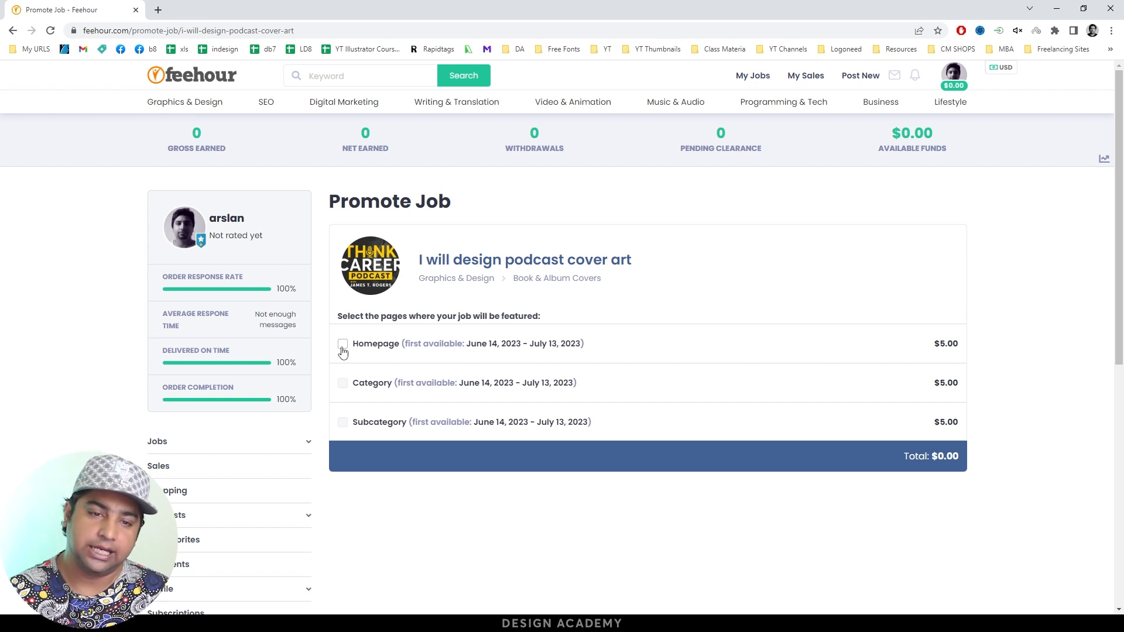
{"action": "mouse_move", "coordinate": [335, 106]}
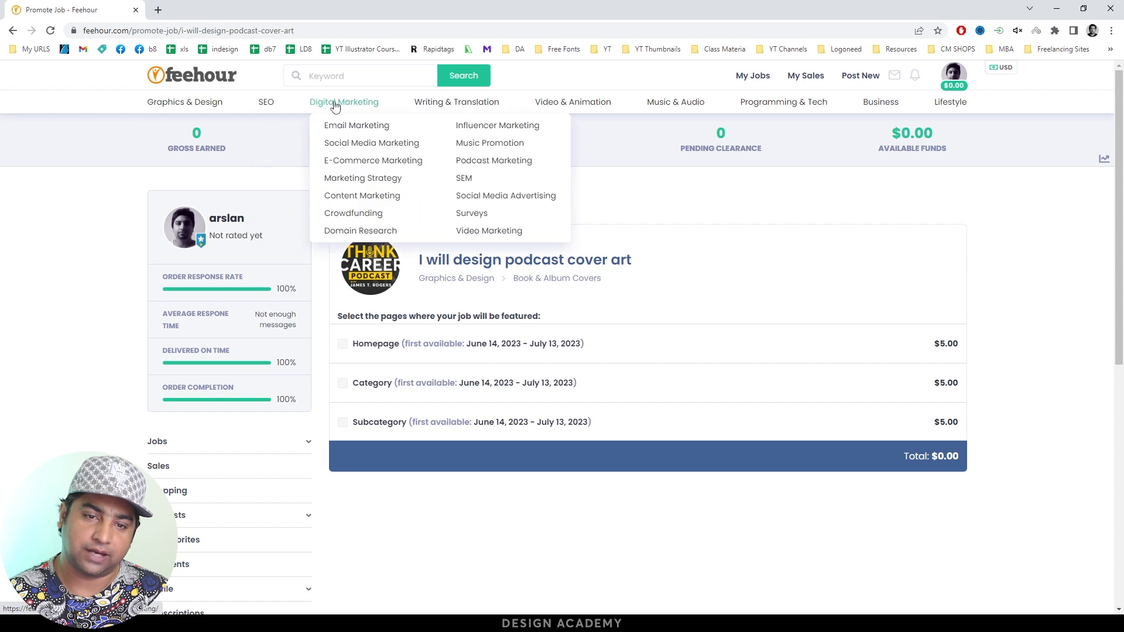
{"action": "mouse_move", "coordinate": [620, 108]}
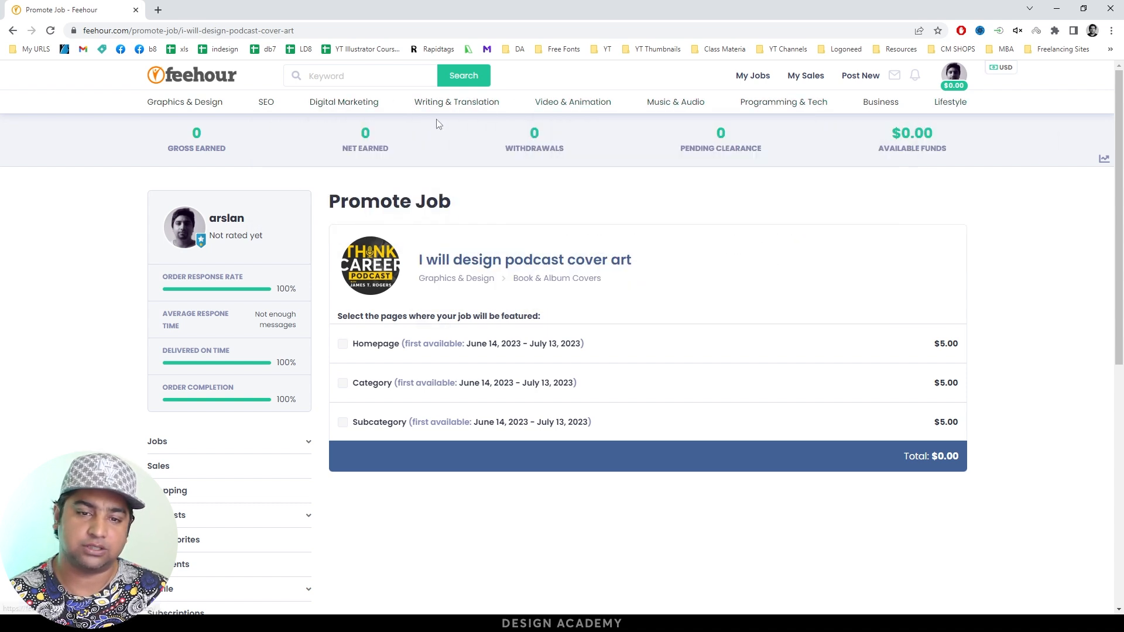
Step: Go to the freelancer's own public profile and open the published podcast cover art job from its jobs
{"action": "scroll", "coordinate": [156, 323], "scroll_direction": "down", "scroll_amount": 3}
{"action": "scroll", "coordinate": [104, 339], "scroll_direction": "up", "scroll_amount": 3}
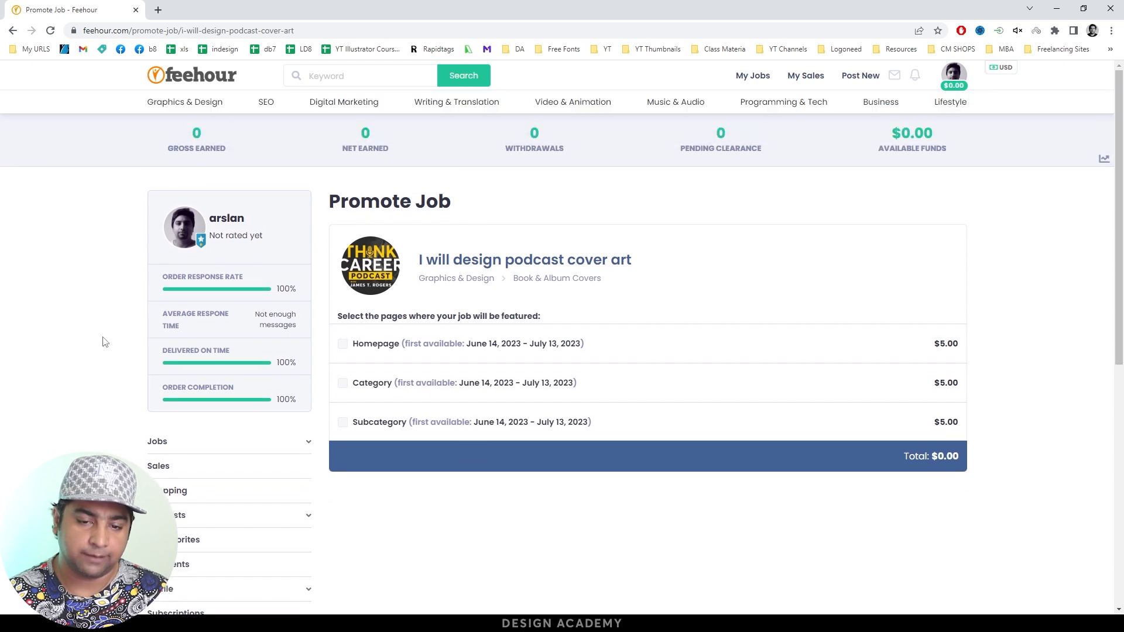
{"action": "left_click", "coordinate": [227, 222]}
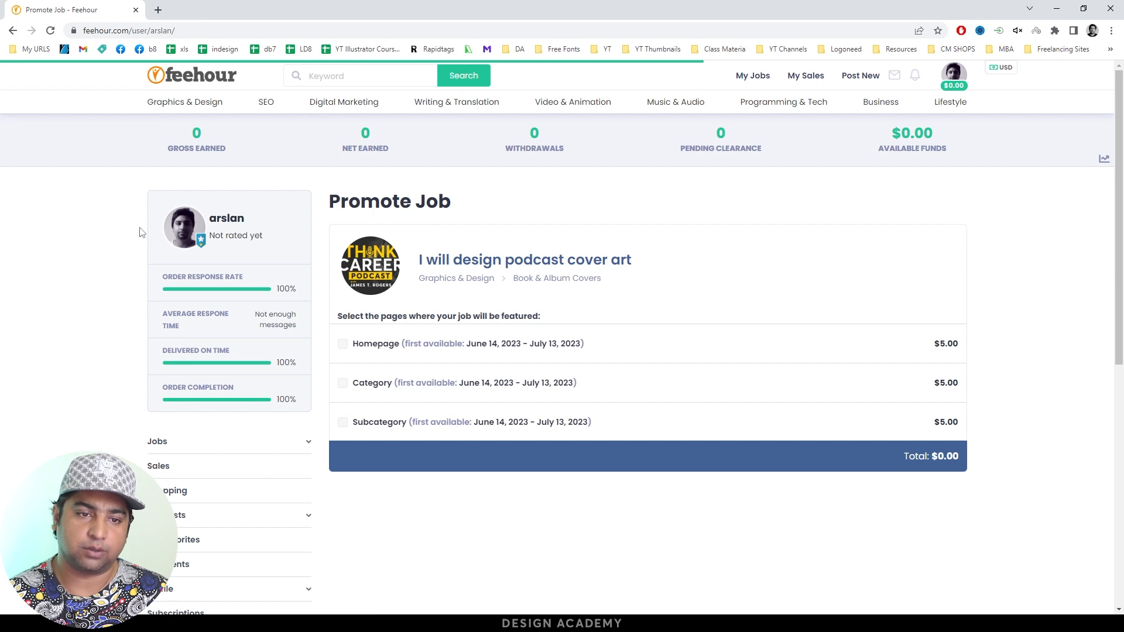
{"action": "scroll", "coordinate": [691, 345], "scroll_direction": "down", "scroll_amount": 5}
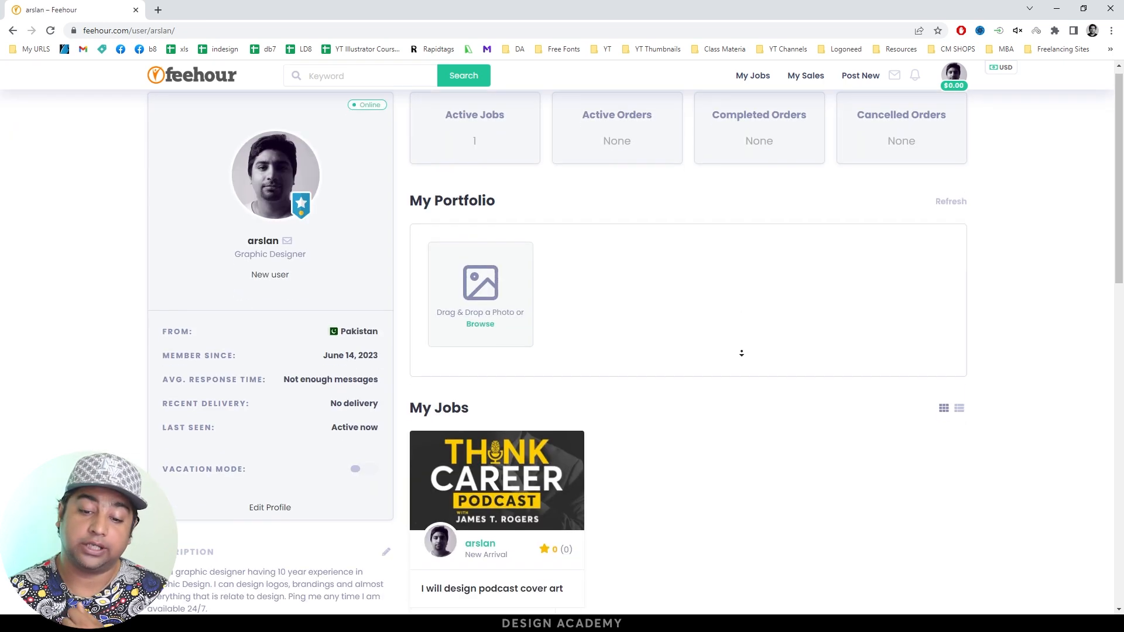
{"action": "left_click", "coordinate": [514, 234]}
{"action": "scroll", "coordinate": [664, 263], "scroll_direction": "up", "scroll_amount": 5}
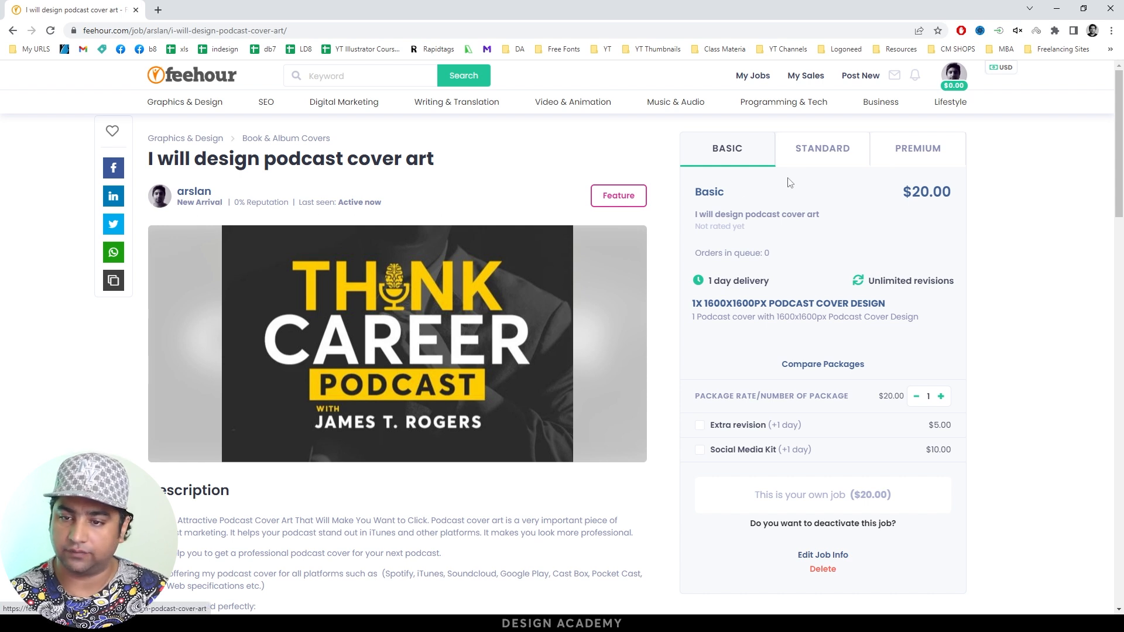
Step: Review the published job's Standard and Premium packages, then its description, package comparison, extras and related topics
{"action": "left_click", "coordinate": [827, 154]}
{"action": "left_click", "coordinate": [917, 155]}
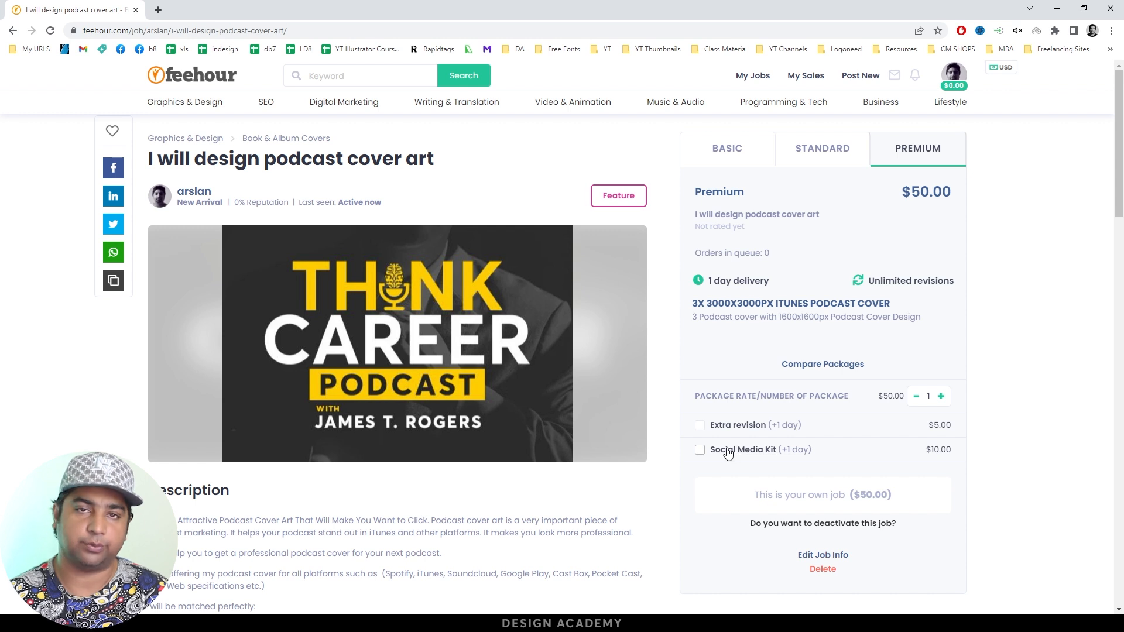
{"action": "scroll", "coordinate": [409, 332], "scroll_direction": "down", "scroll_amount": 10}
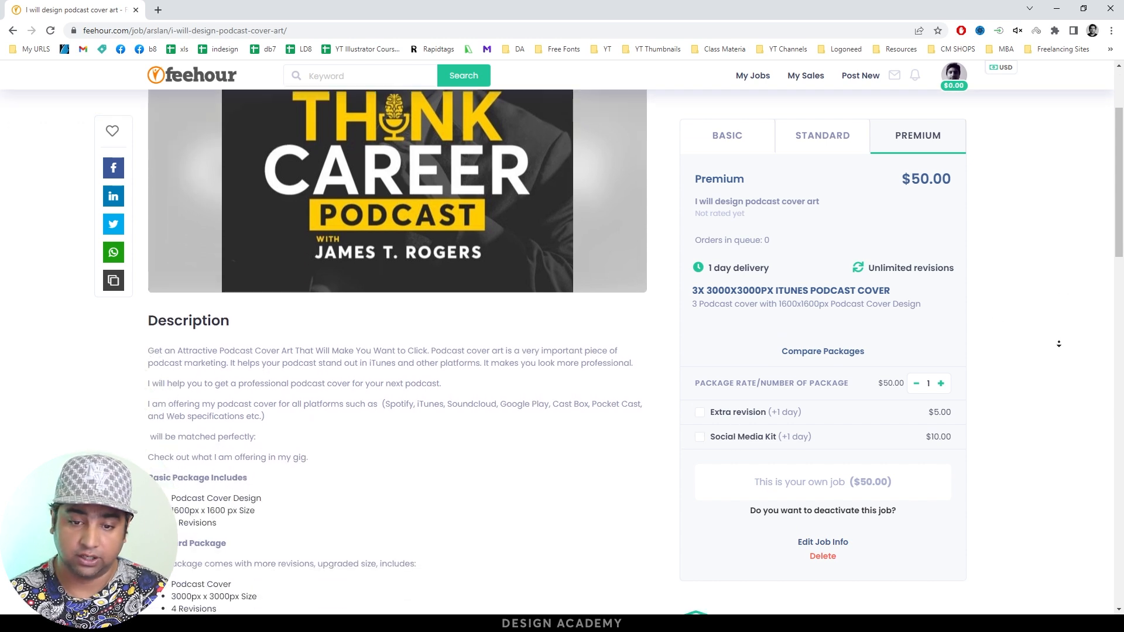
{"action": "scroll", "coordinate": [409, 333], "scroll_direction": "up", "scroll_amount": 5}
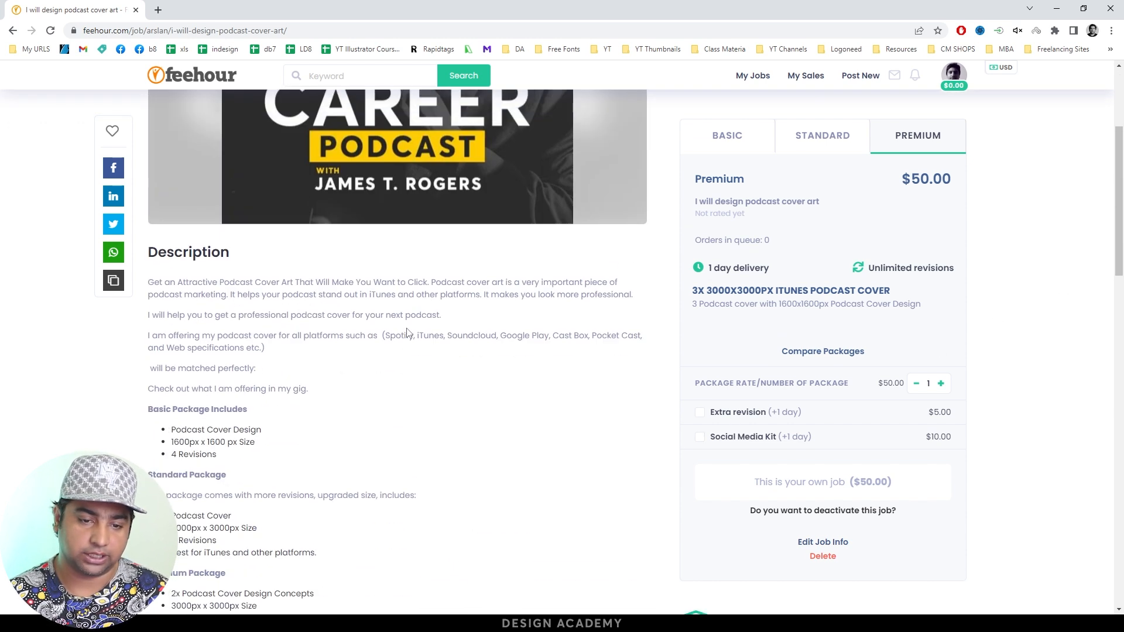
{"action": "scroll", "coordinate": [984, 386], "scroll_direction": "down", "scroll_amount": 18}
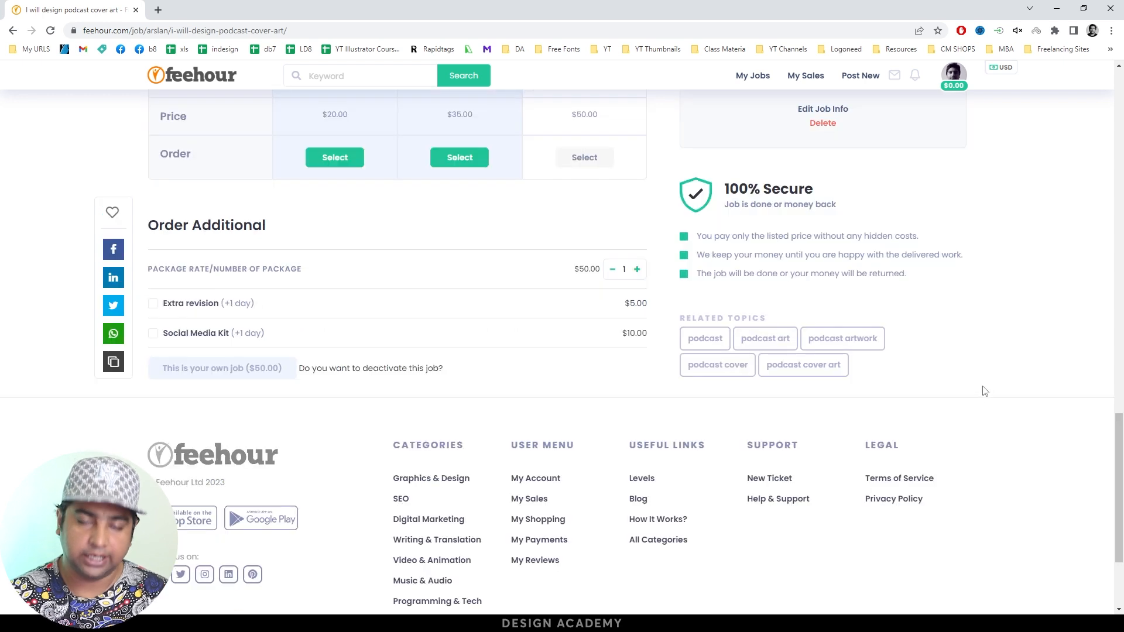
{"action": "scroll", "coordinate": [977, 382], "scroll_direction": "up", "scroll_amount": 20}
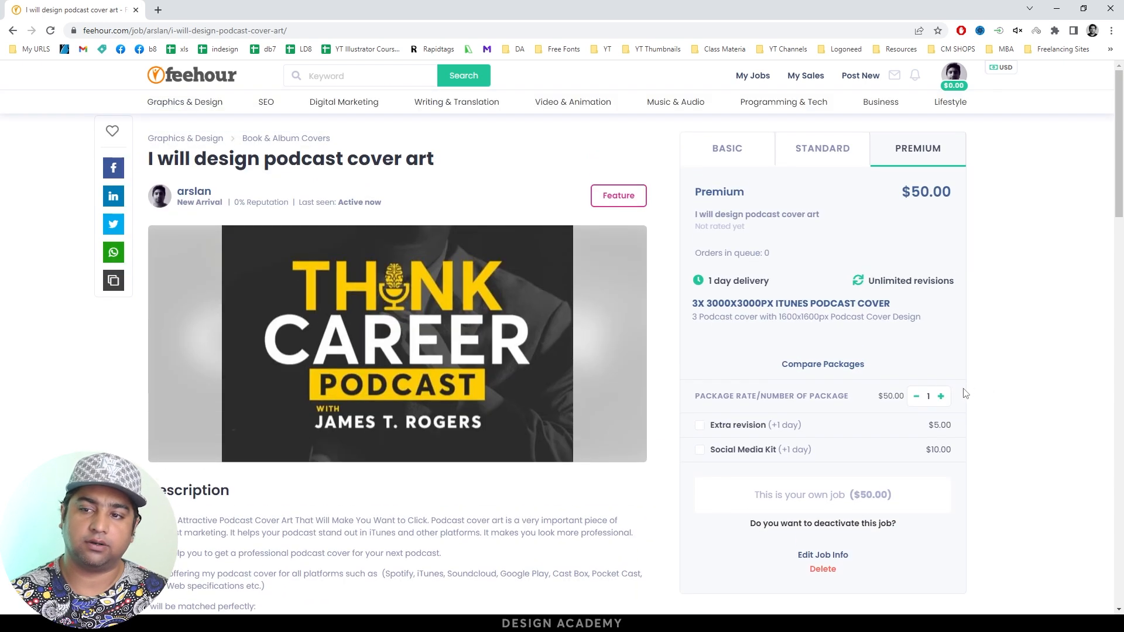